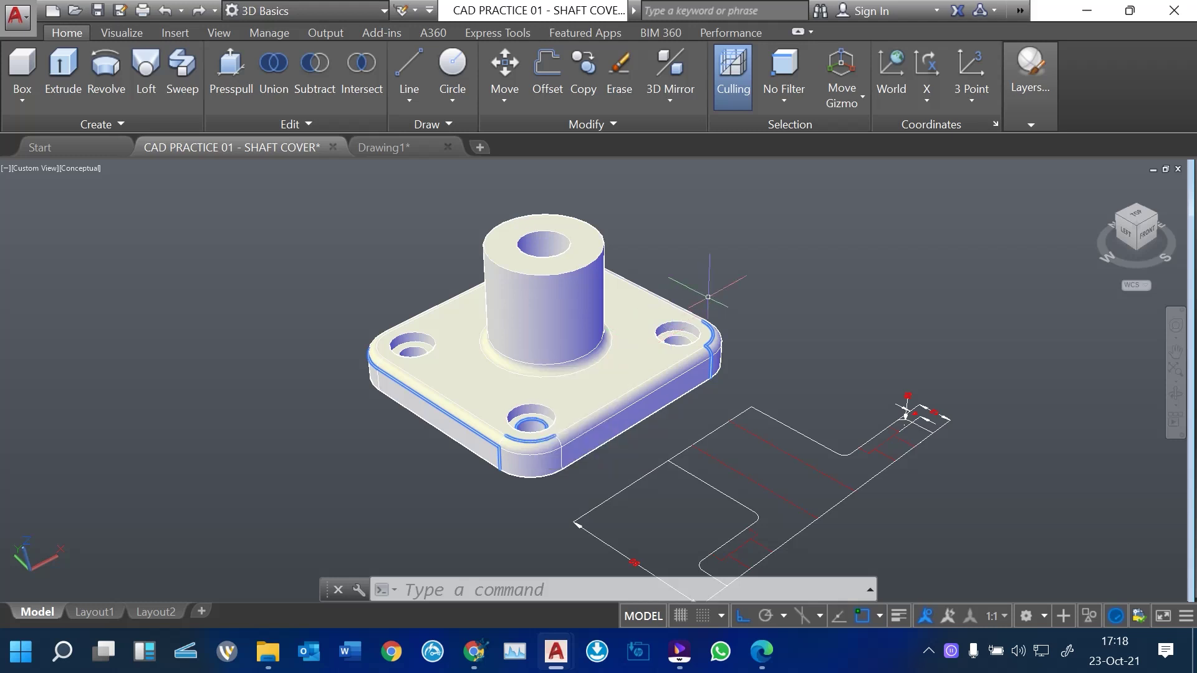
# Read question 4 and the Fig 2 shaft cover views in the exam PDF, then go back to AutoCAD
pyautogui.click(762, 652)
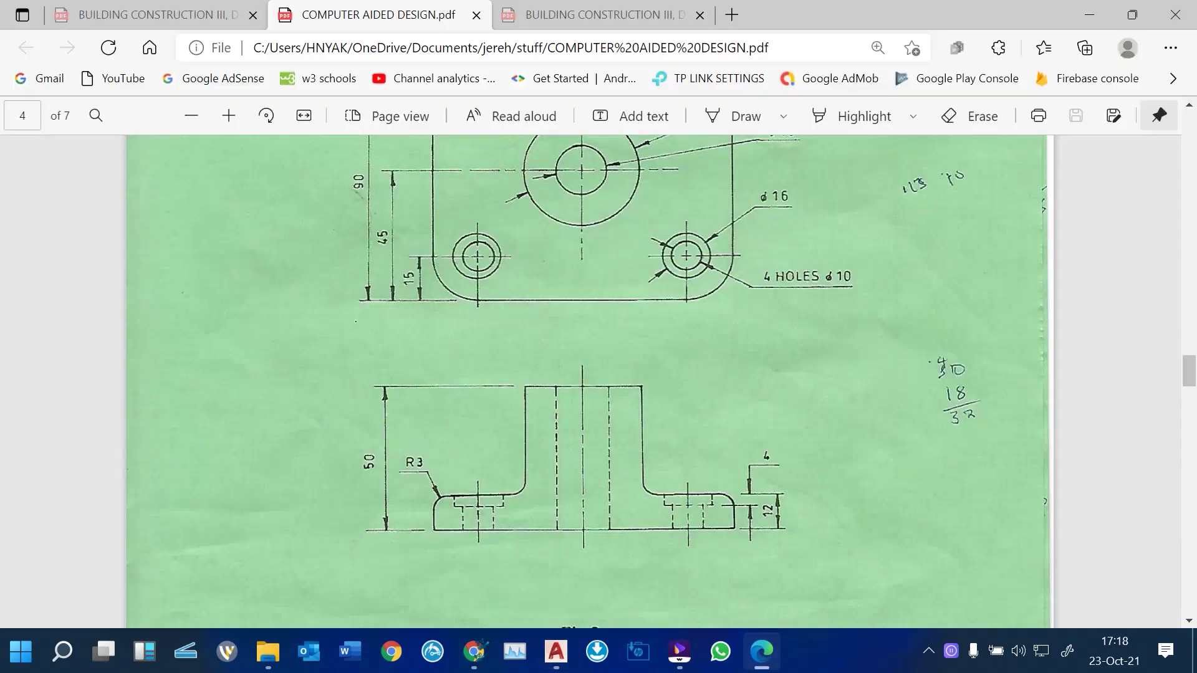
pyautogui.scroll(5, 586, 380)
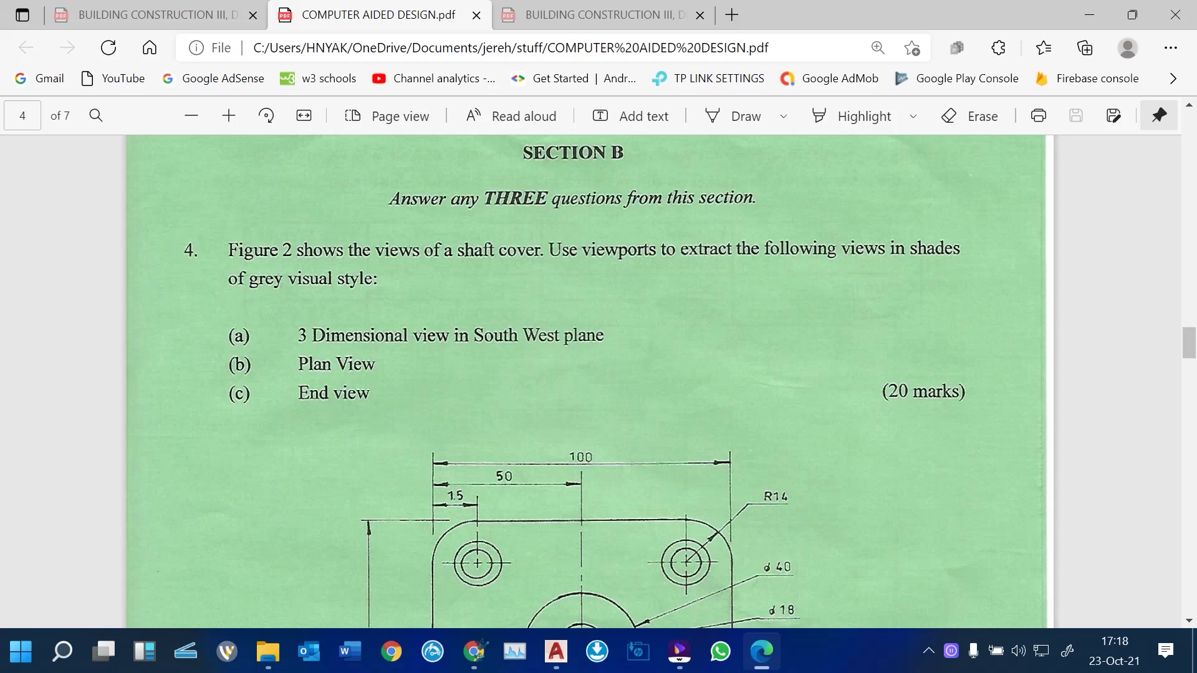
pyautogui.scroll(-1, 586, 380)
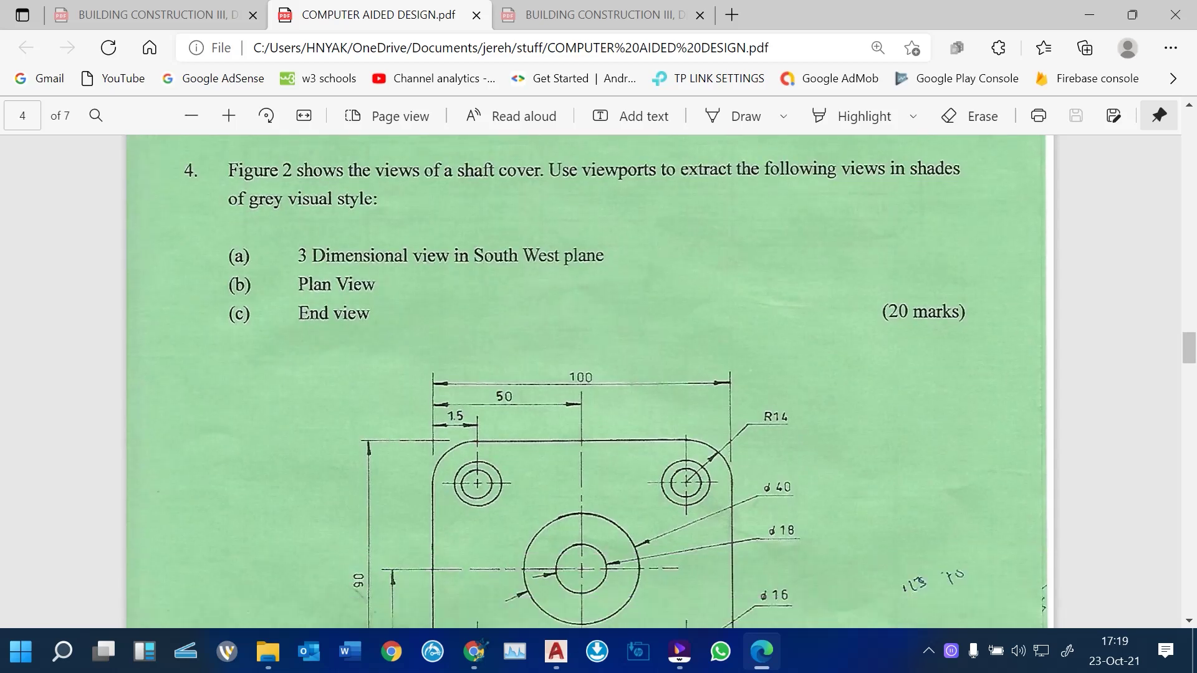
pyautogui.scroll(-7, 586, 380)
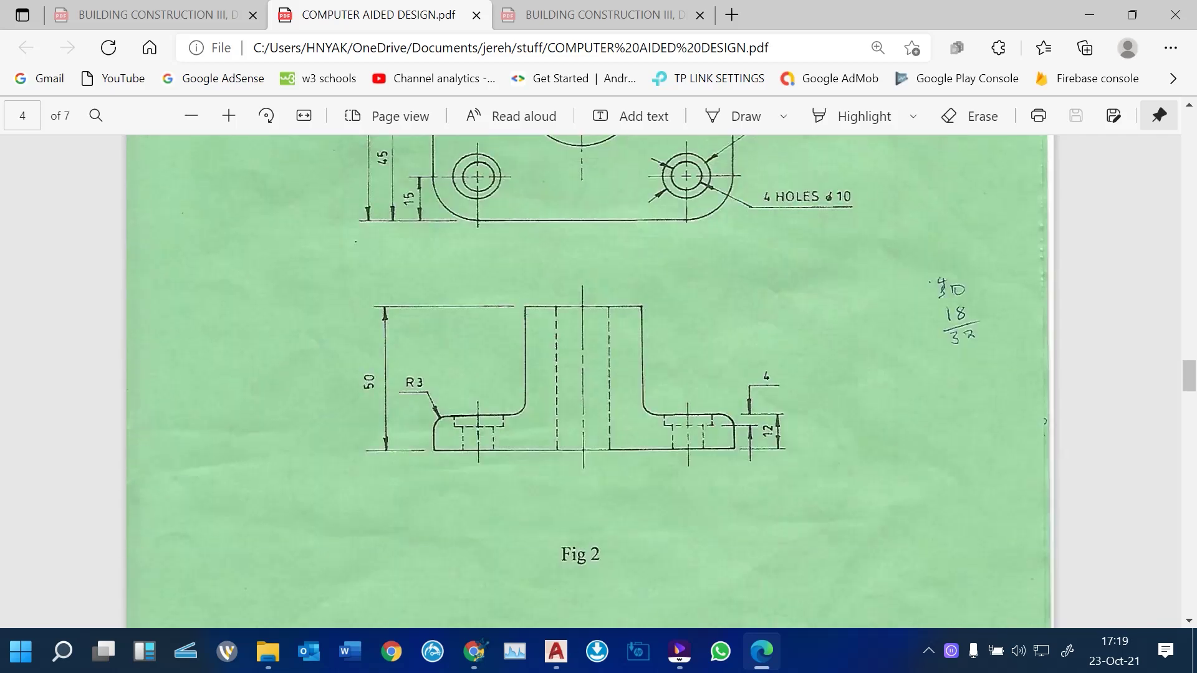
pyautogui.scroll(-3, 586, 381)
pyautogui.scroll(8, 586, 381)
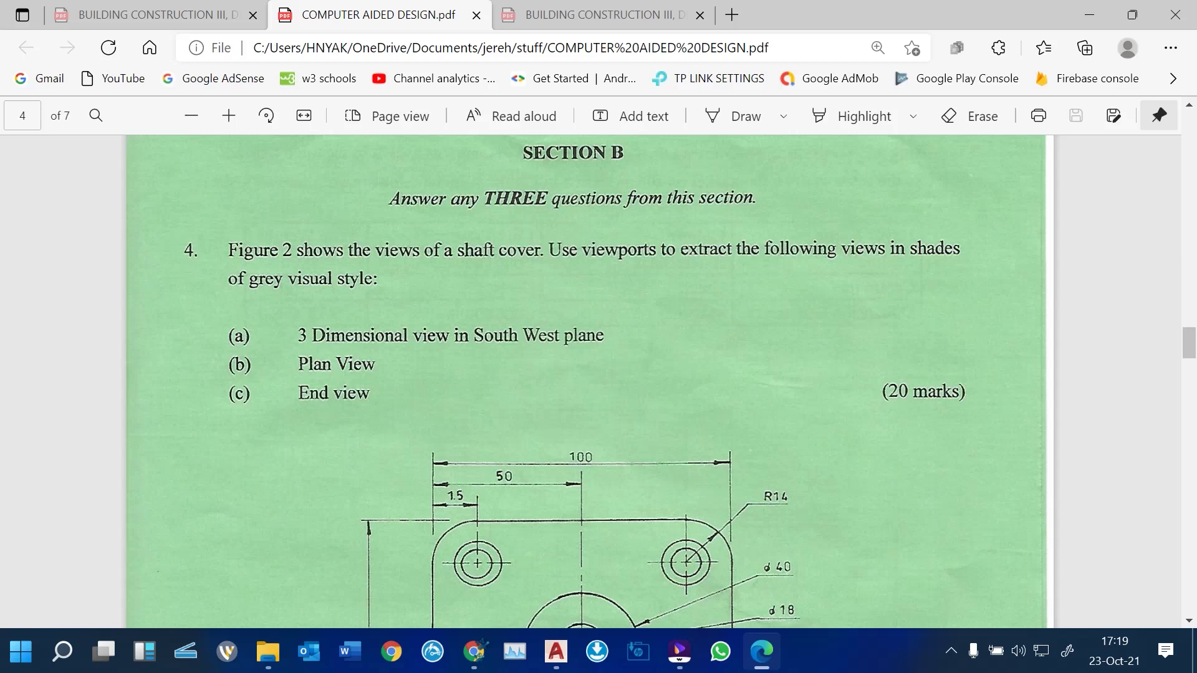
pyautogui.moveTo(556, 652)
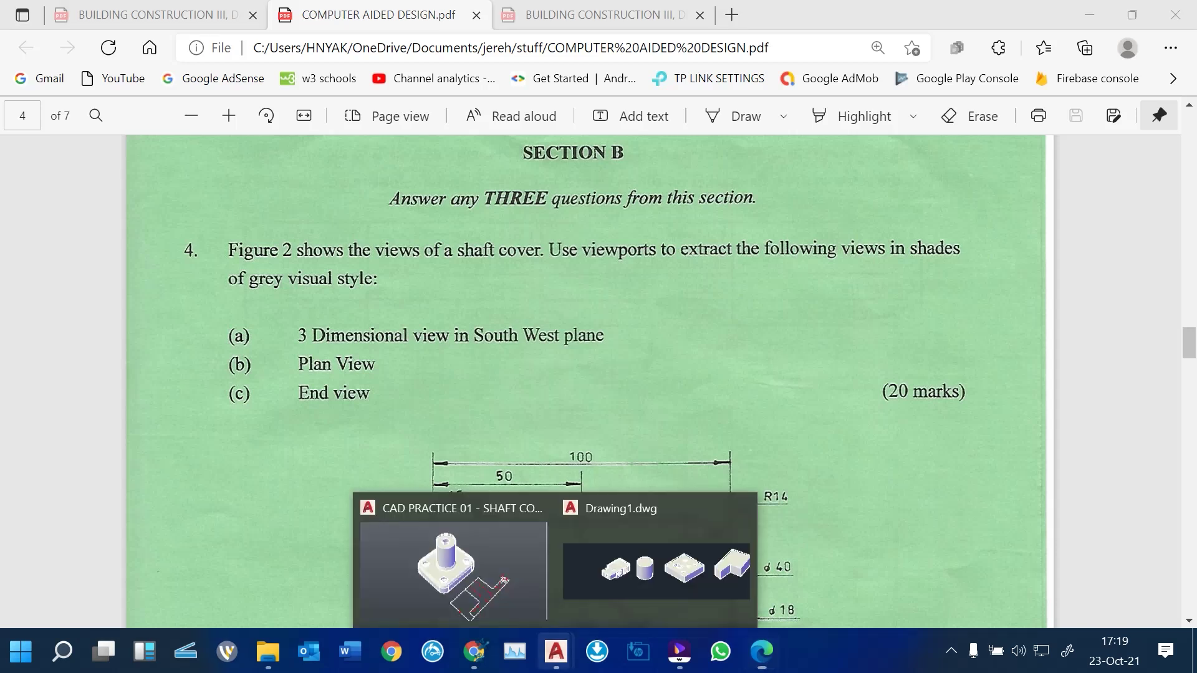
pyautogui.click(455, 570)
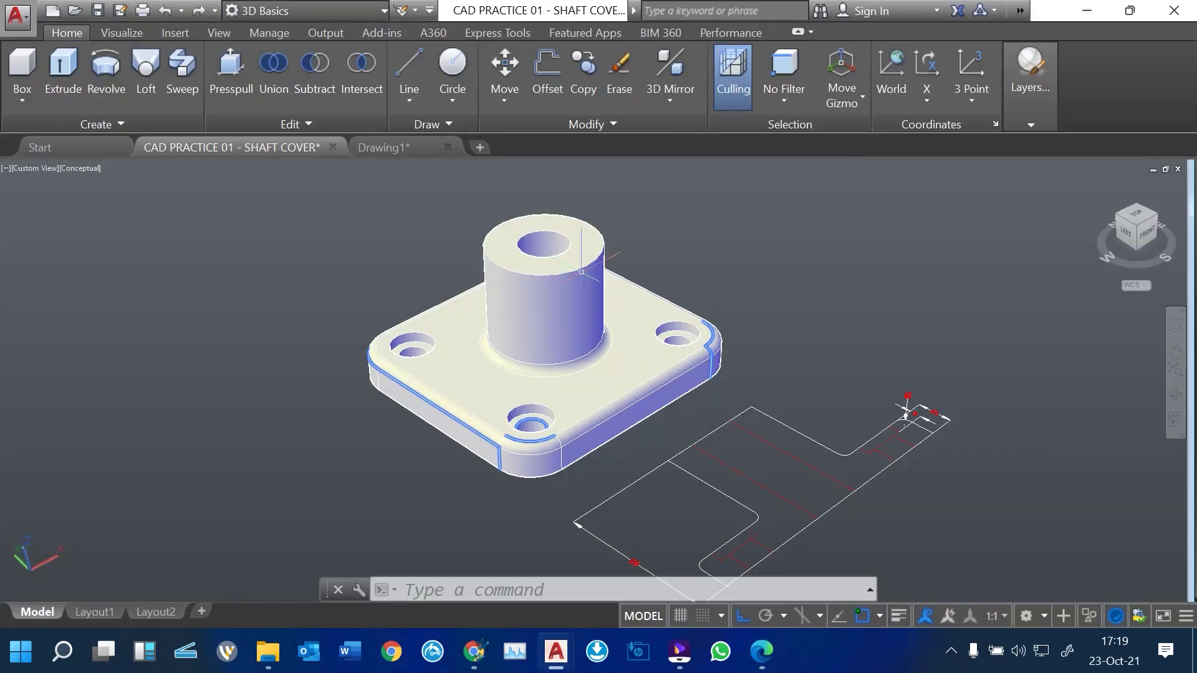
# Erase the flat sketch and the small leftover object beside the 3D model
pyautogui.scroll(1, 600, 243)
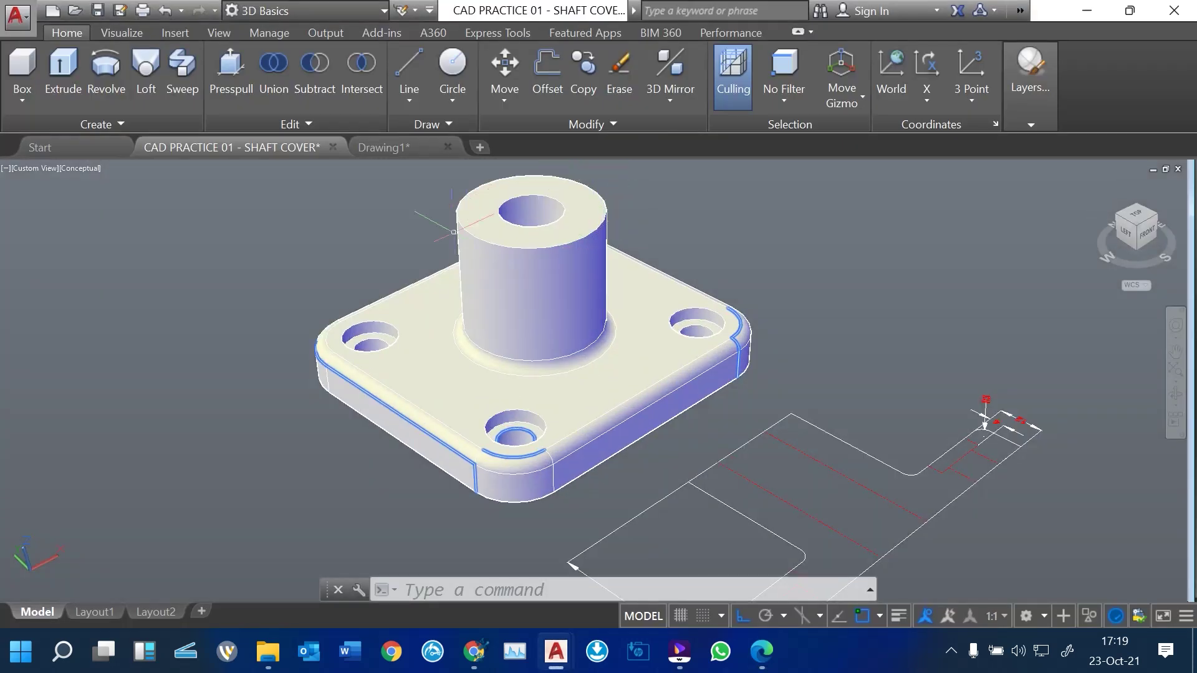
pyautogui.scroll(-1, 748, 315)
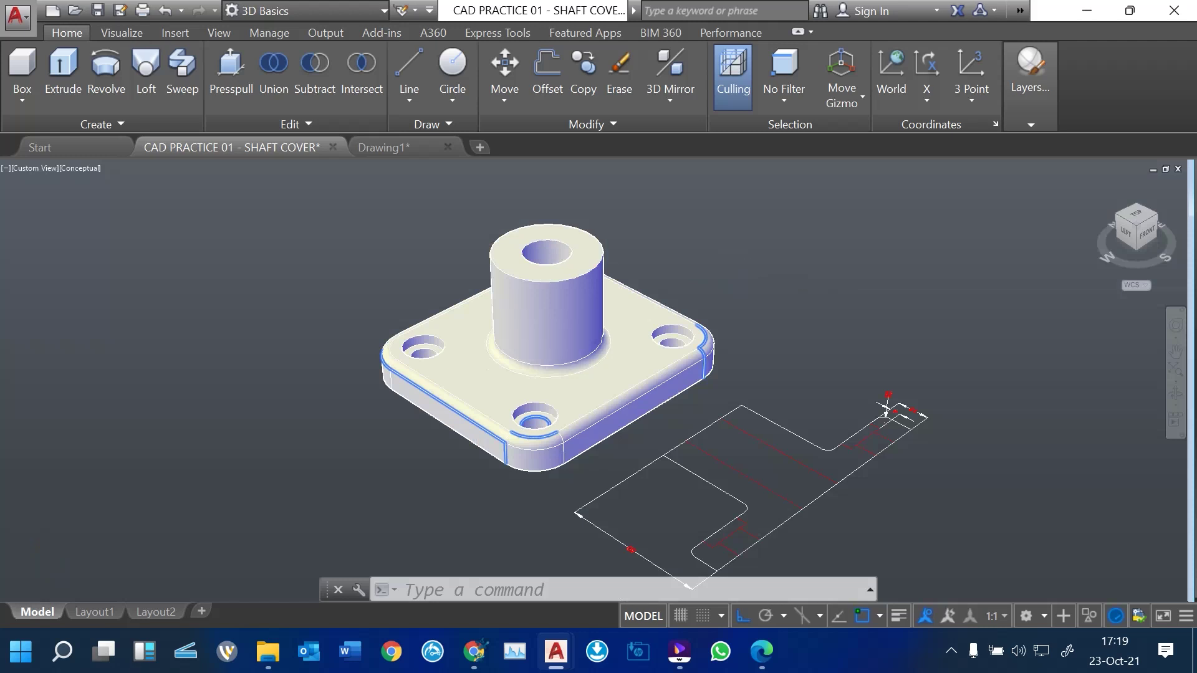
pyautogui.scroll(-1, 780, 268)
pyautogui.click(881, 534)
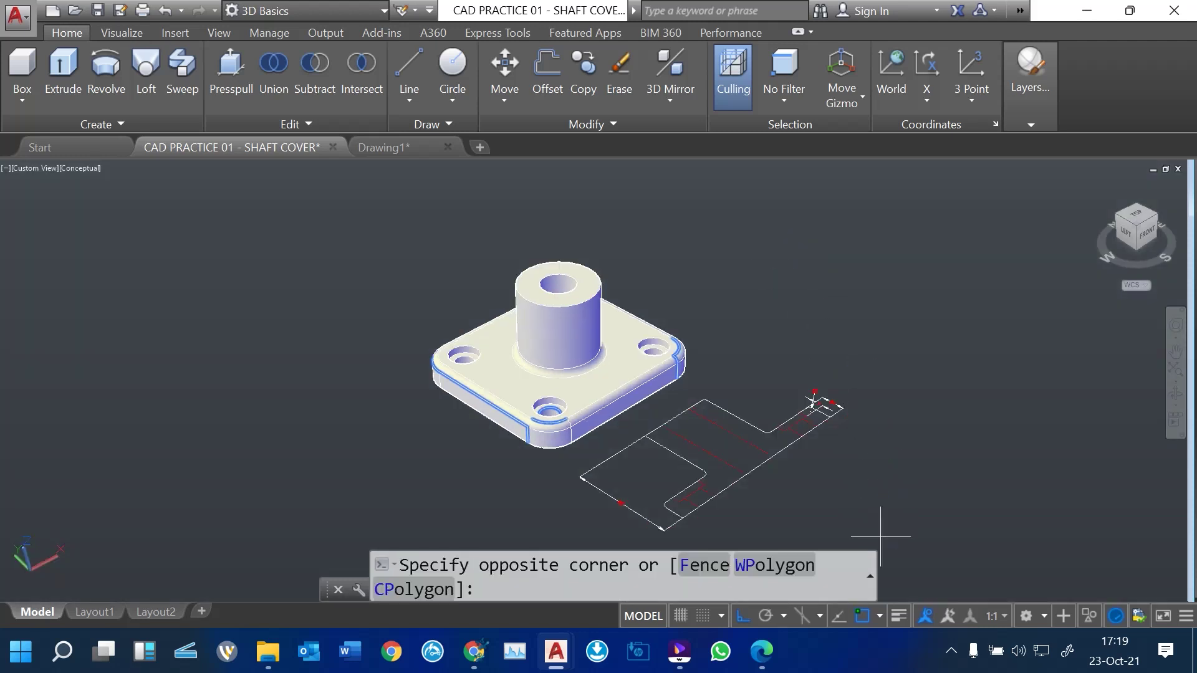
pyautogui.click(646, 408)
pyautogui.press('Delete')
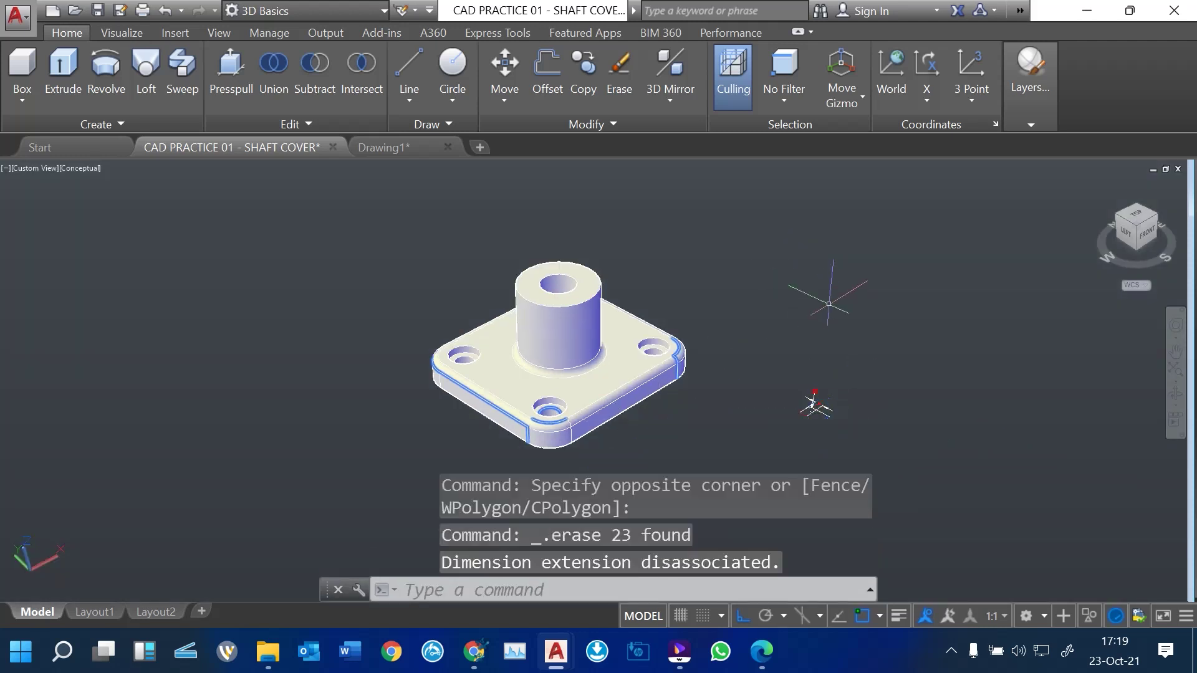
pyautogui.click(861, 419)
pyautogui.click(782, 352)
pyautogui.press('Delete')
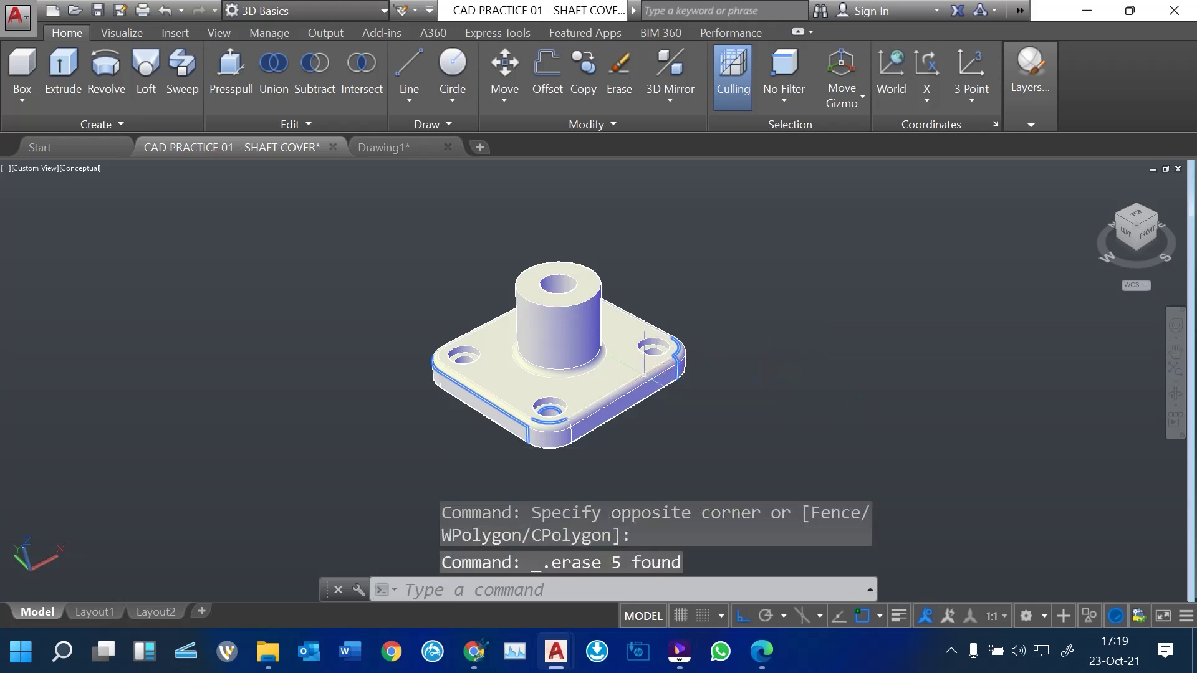
# Check the exam PDF again, then return to the shaft cover drawing
pyautogui.scroll(3, 592, 374)
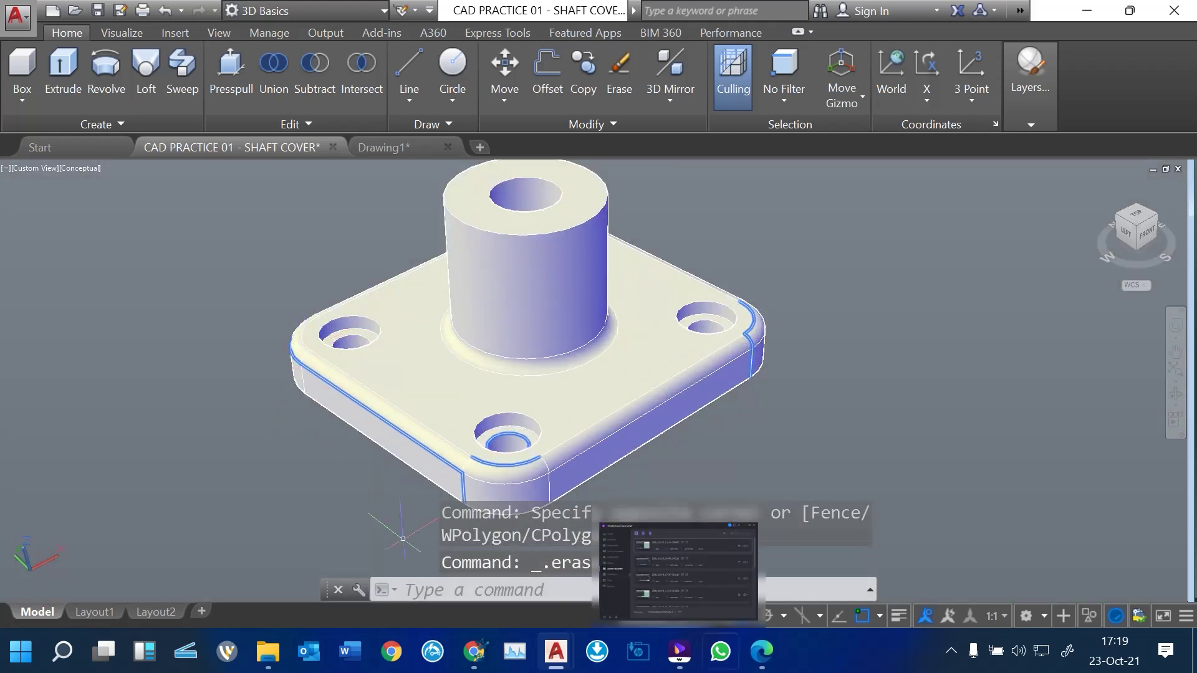
pyautogui.click(761, 651)
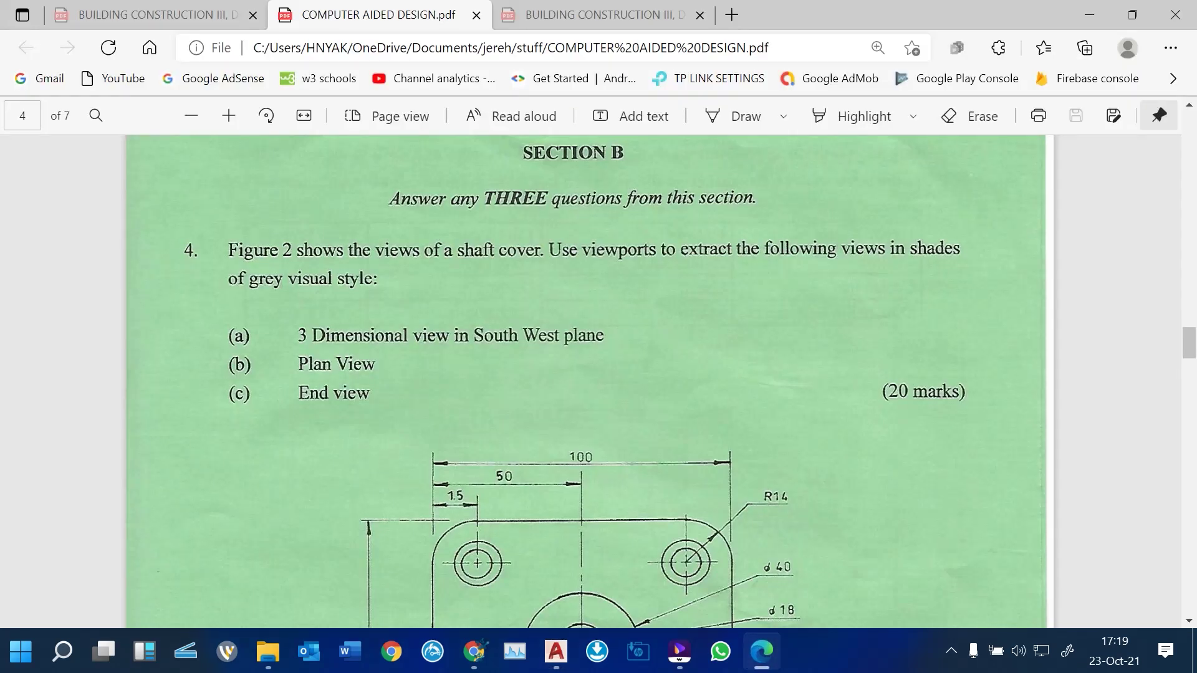
pyautogui.scroll(-4, 586, 380)
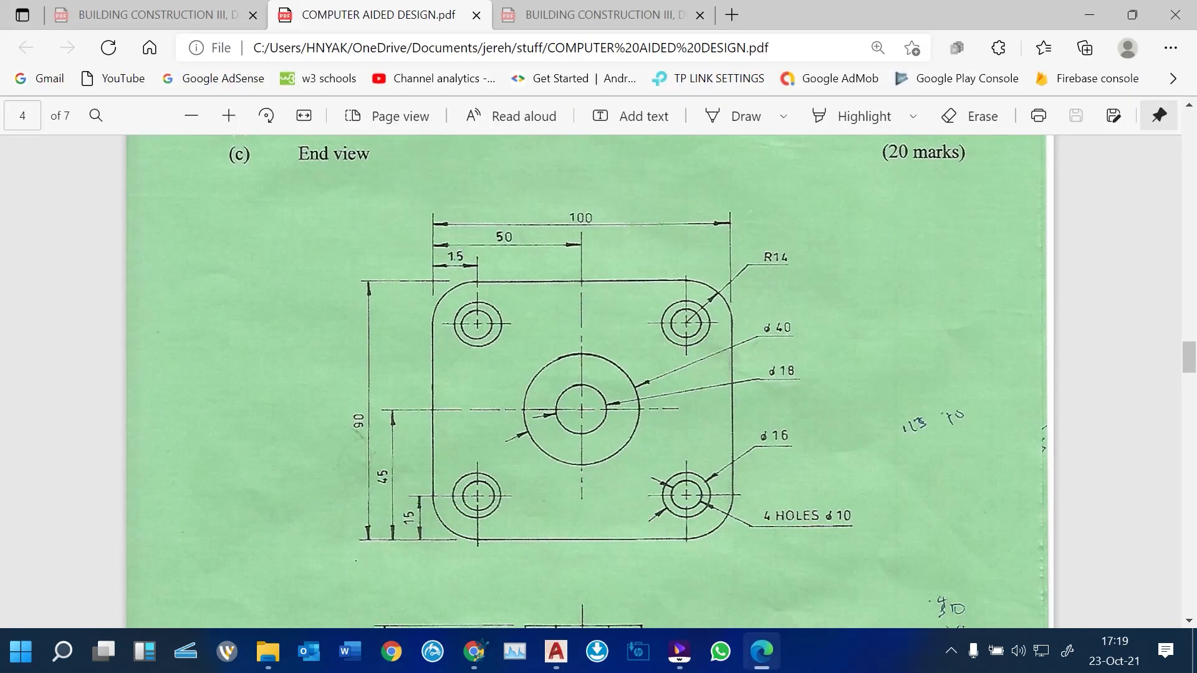
pyautogui.moveTo(555, 651)
pyautogui.click(455, 561)
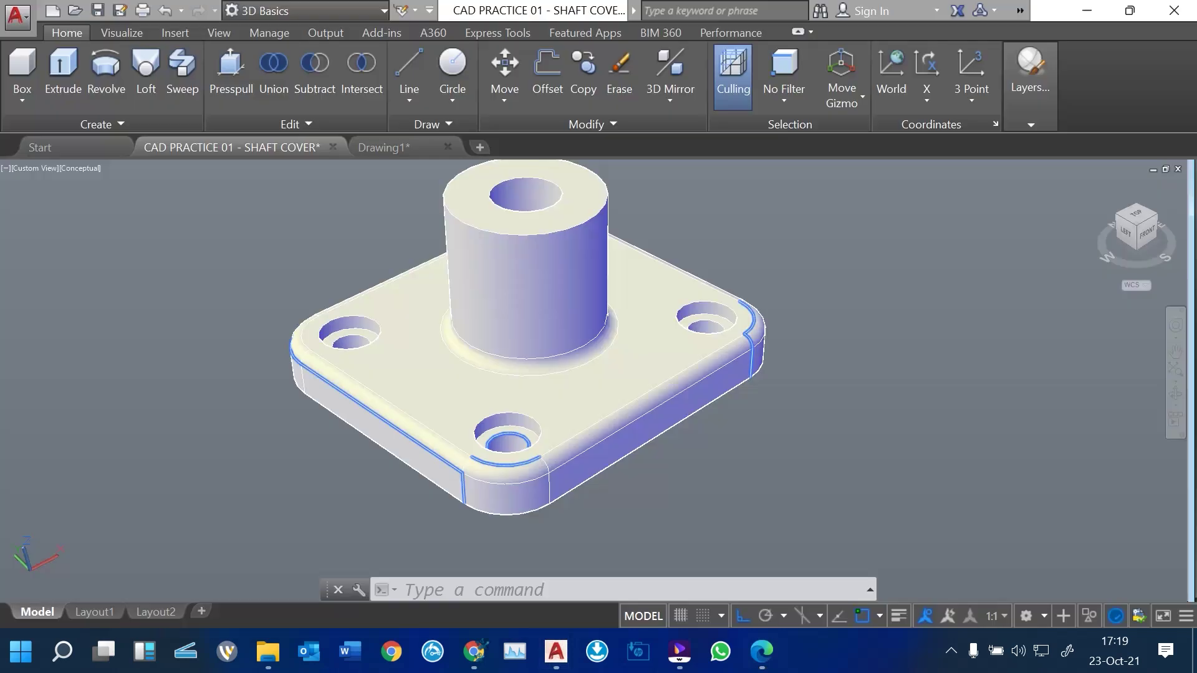
# Delete the default viewport on Layout1, leaving a blank paper sheet
pyautogui.moveTo(664, 229); pyautogui.dragTo(654, 270, button='middle')
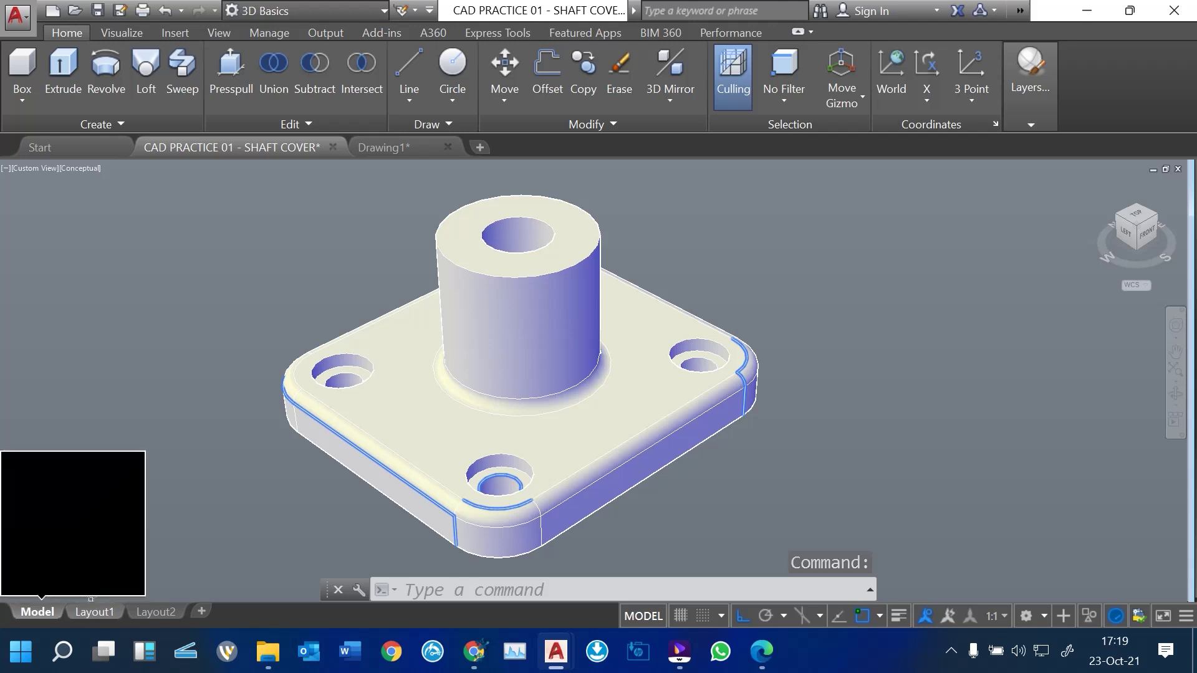
pyautogui.click(94, 610)
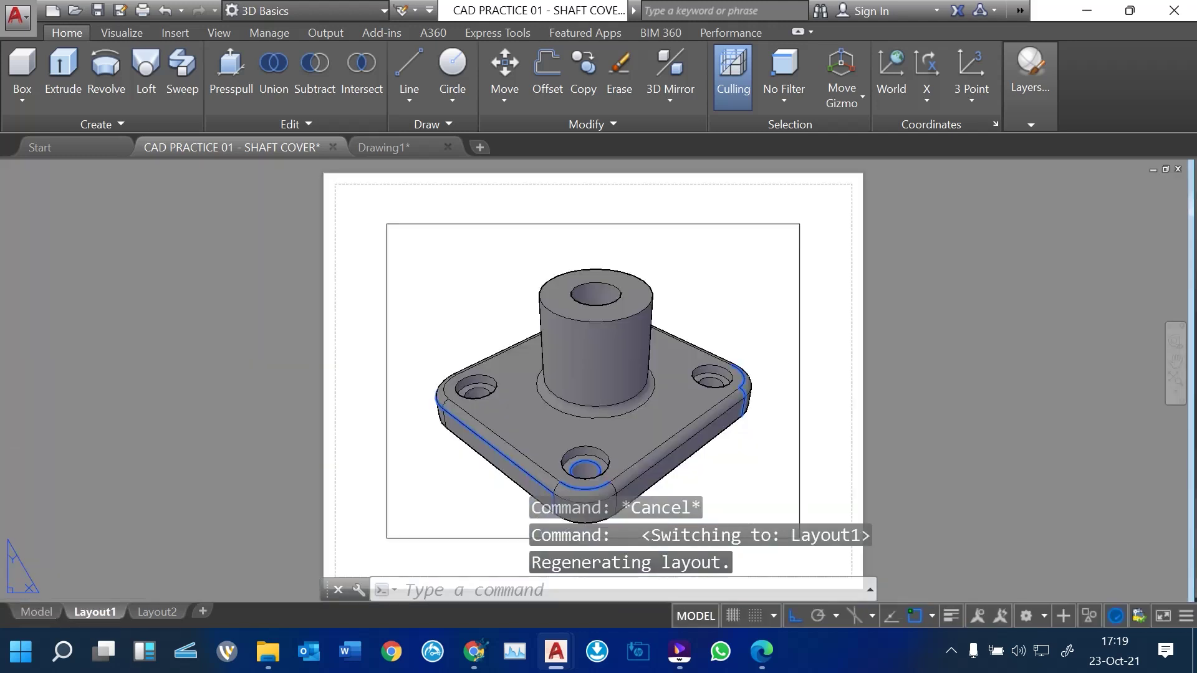
pyautogui.scroll(-3, 374, 278)
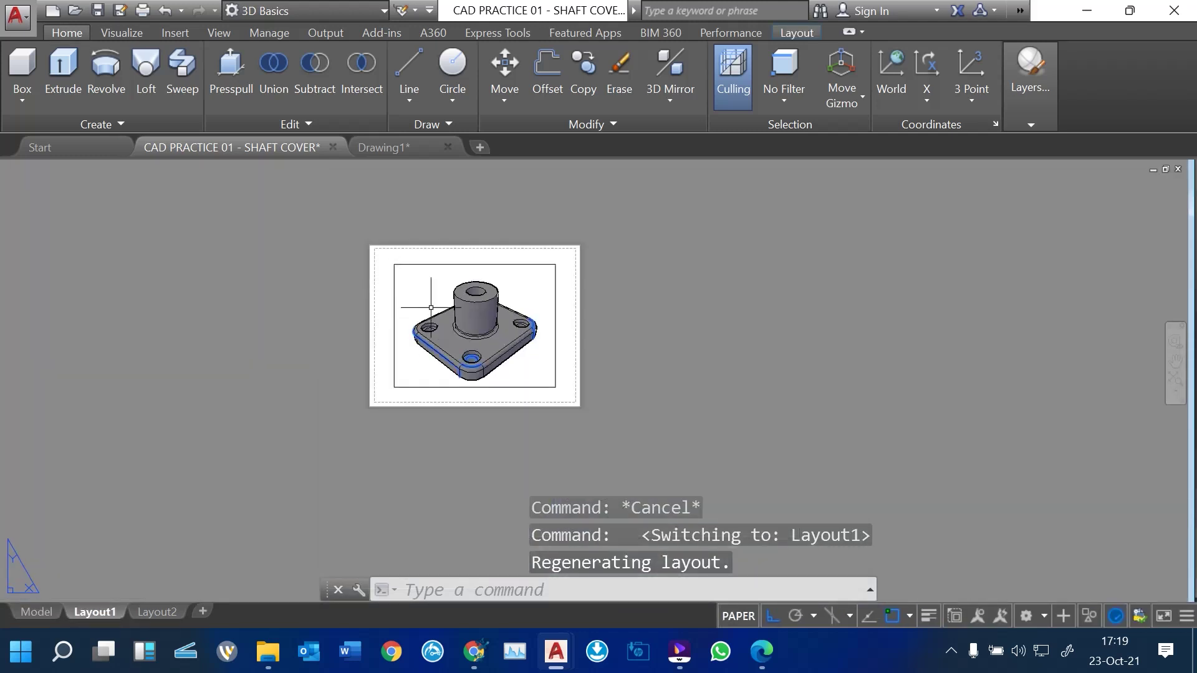
pyautogui.scroll(2, 449, 293)
pyautogui.scroll(4, 464, 293)
pyautogui.scroll(-4, 465, 292)
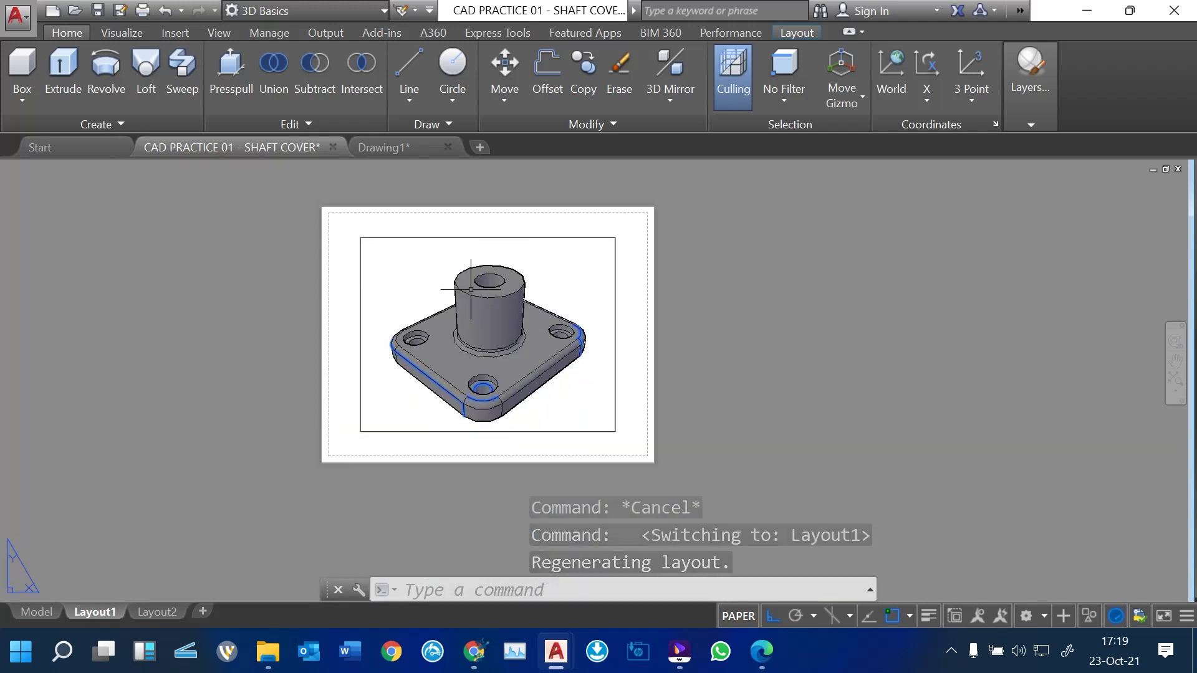
pyautogui.scroll(2, 486, 249)
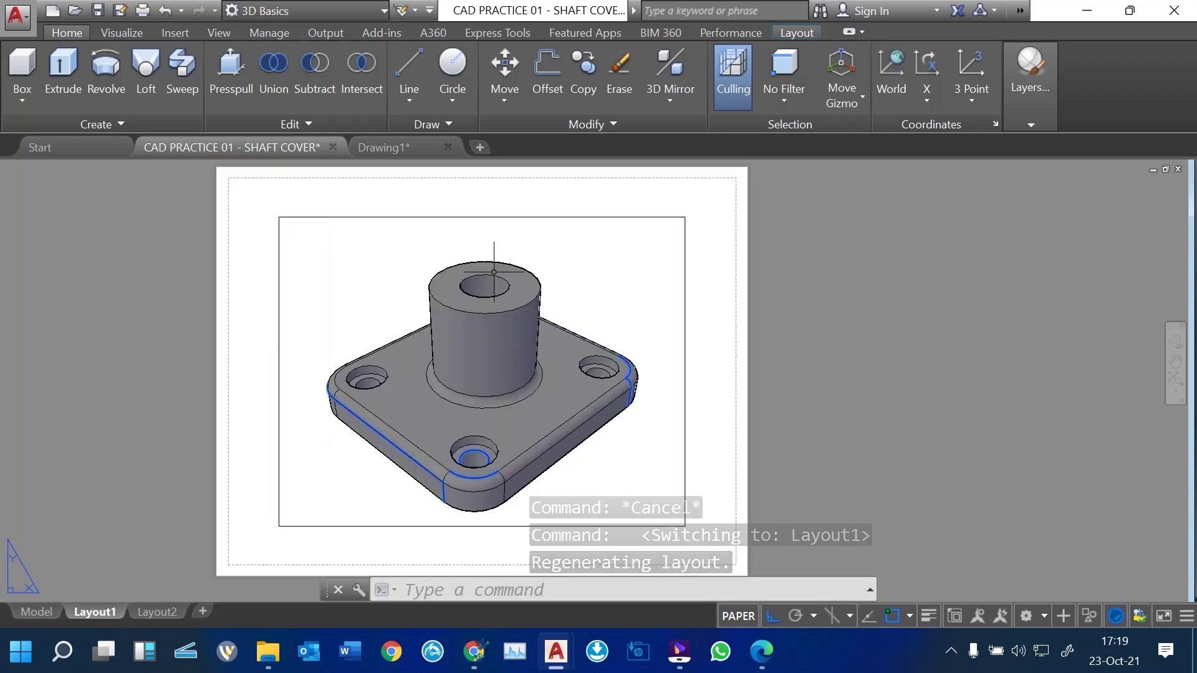
pyautogui.click(520, 216)
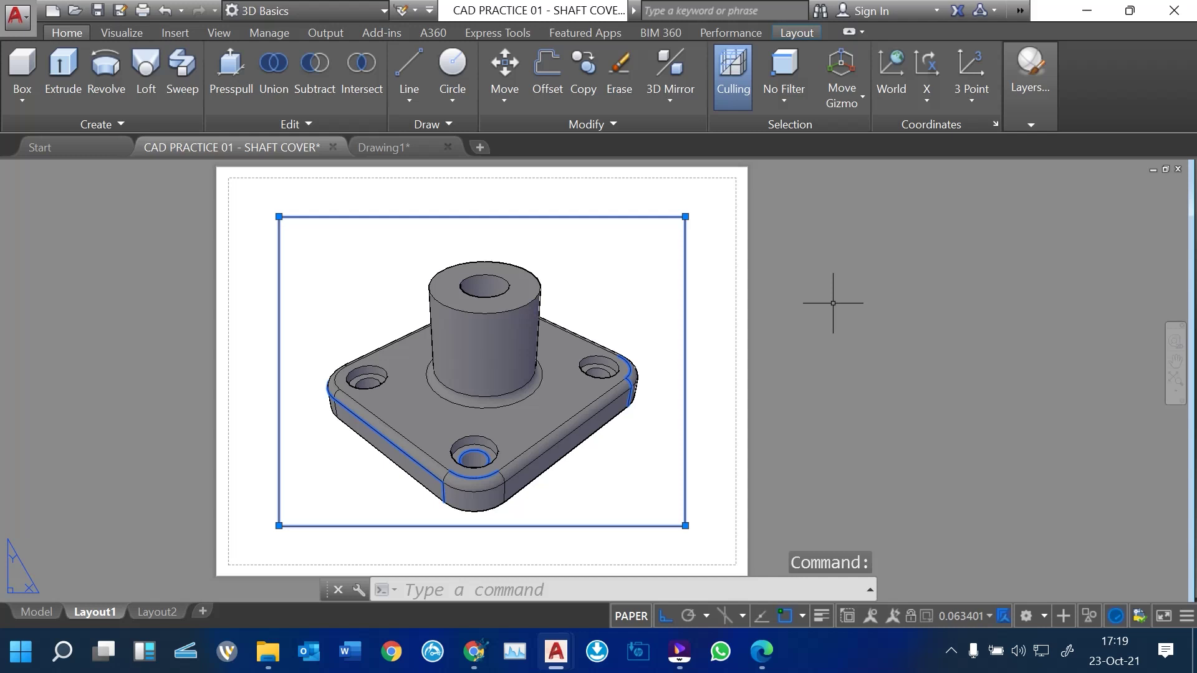
pyautogui.press('Delete')
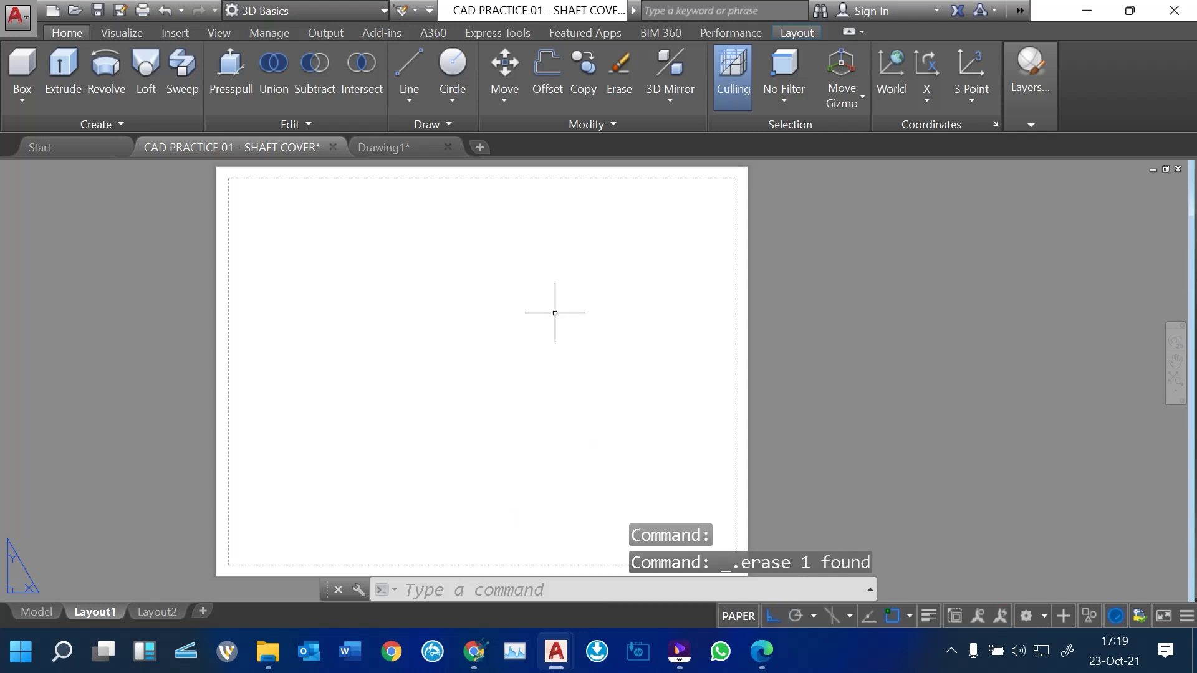
# Adjust the sheet view and bring up the exam PDF in Edge
pyautogui.scroll(-1, 569, 343)
pyautogui.scroll(1, 548, 315)
pyautogui.moveTo(572, 283); pyautogui.dragTo(577, 275, button='middle')
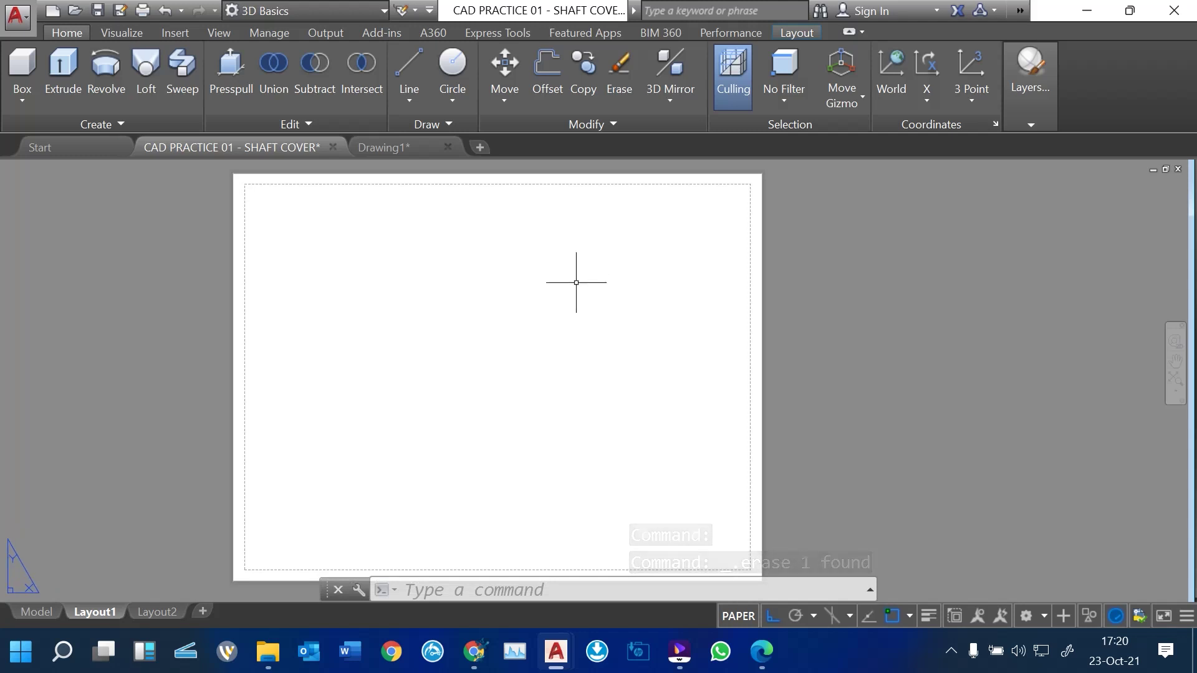
pyautogui.click(762, 651)
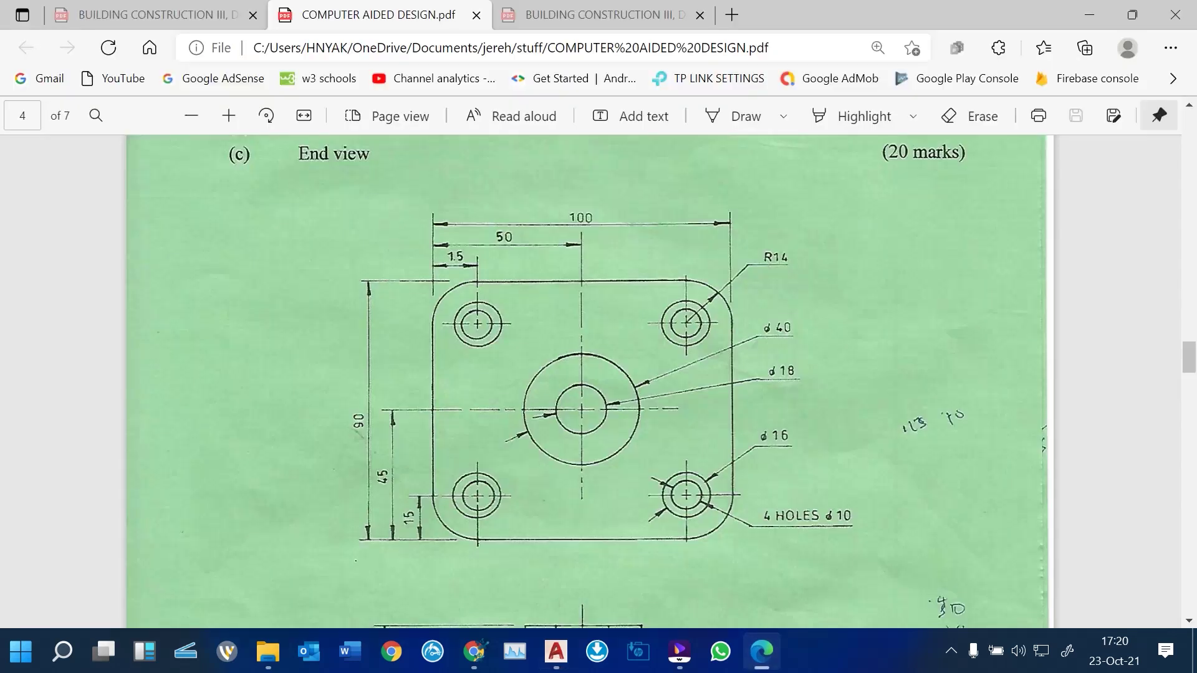
# Recheck the views required by question 4 and the Fig 2 plan view, then return to AutoCAD
pyautogui.scroll(4, 586, 380)
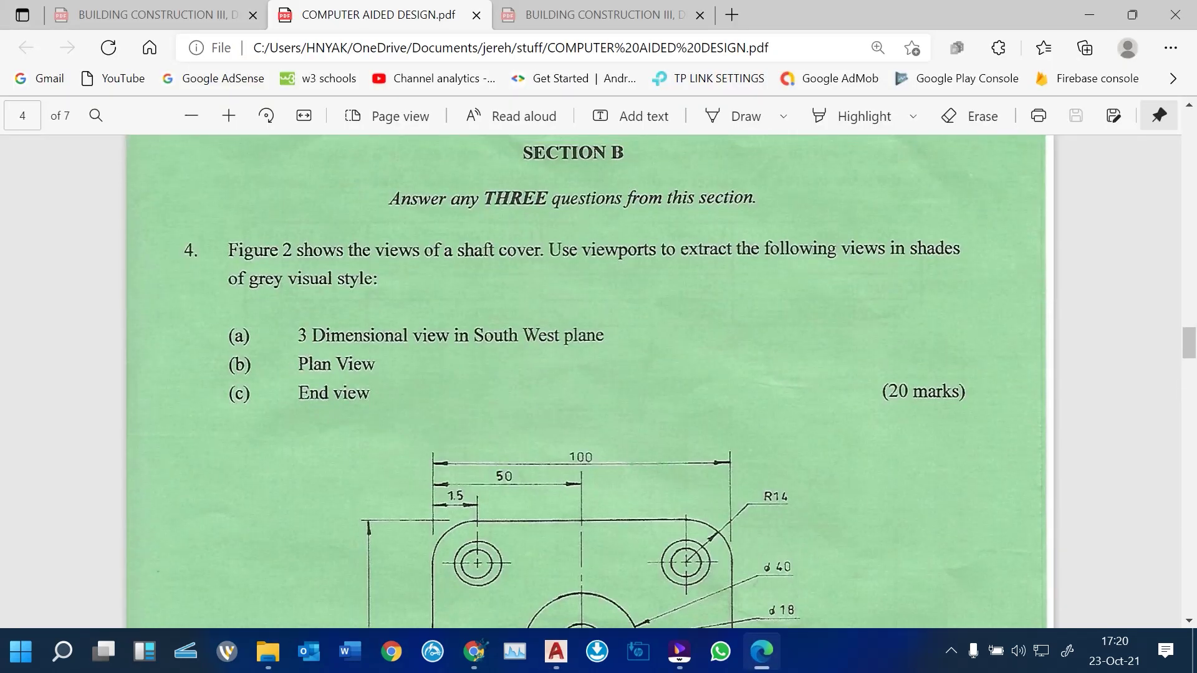
pyautogui.scroll(-10, 586, 380)
pyautogui.scroll(6, 586, 381)
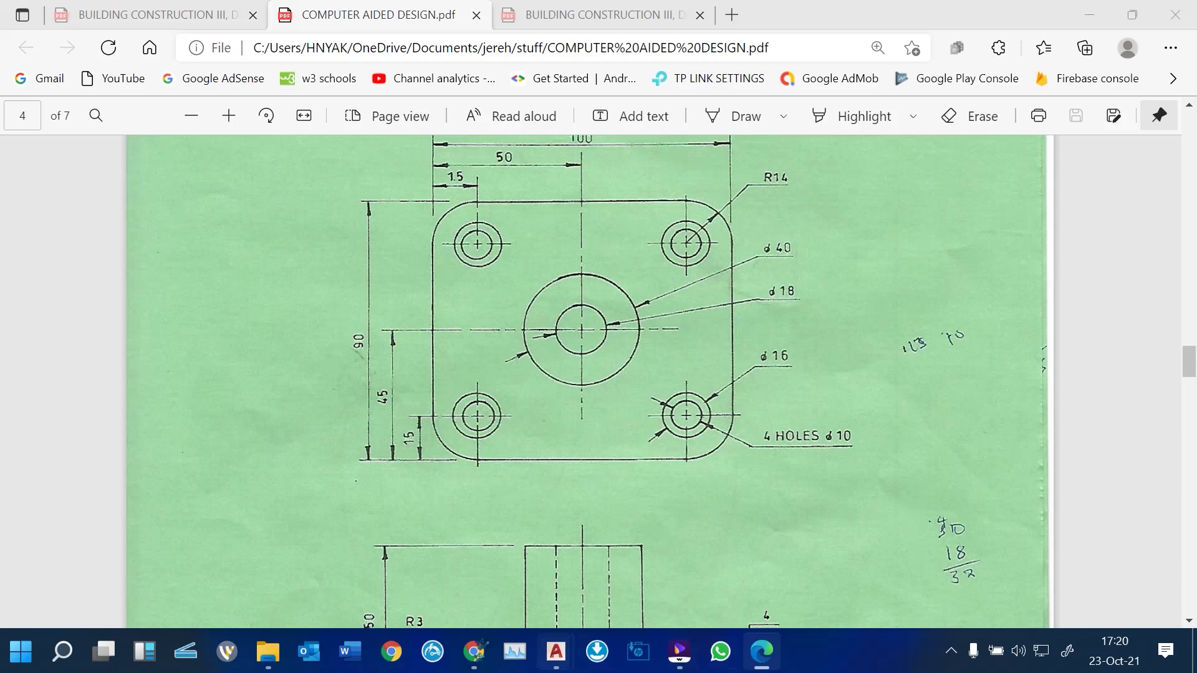
pyautogui.moveTo(556, 652)
pyautogui.click(449, 561)
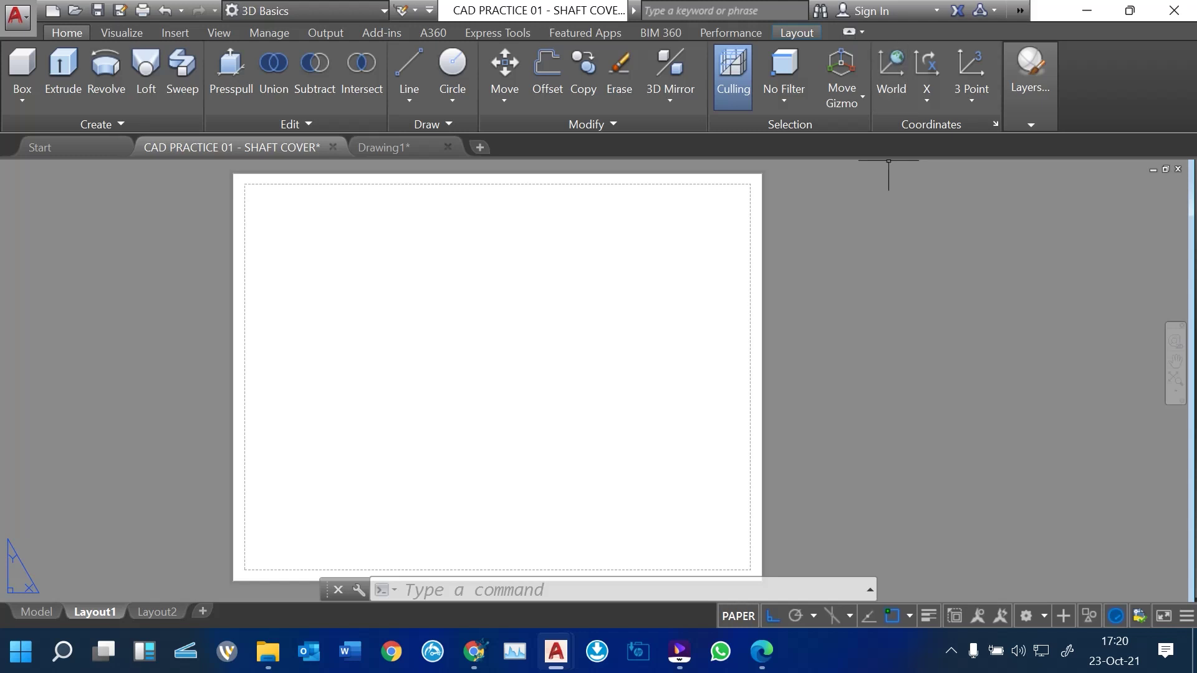
# Look over the Layout view tools and the shaded model, then return to the blank Layout1 sheet
pyautogui.click(797, 33)
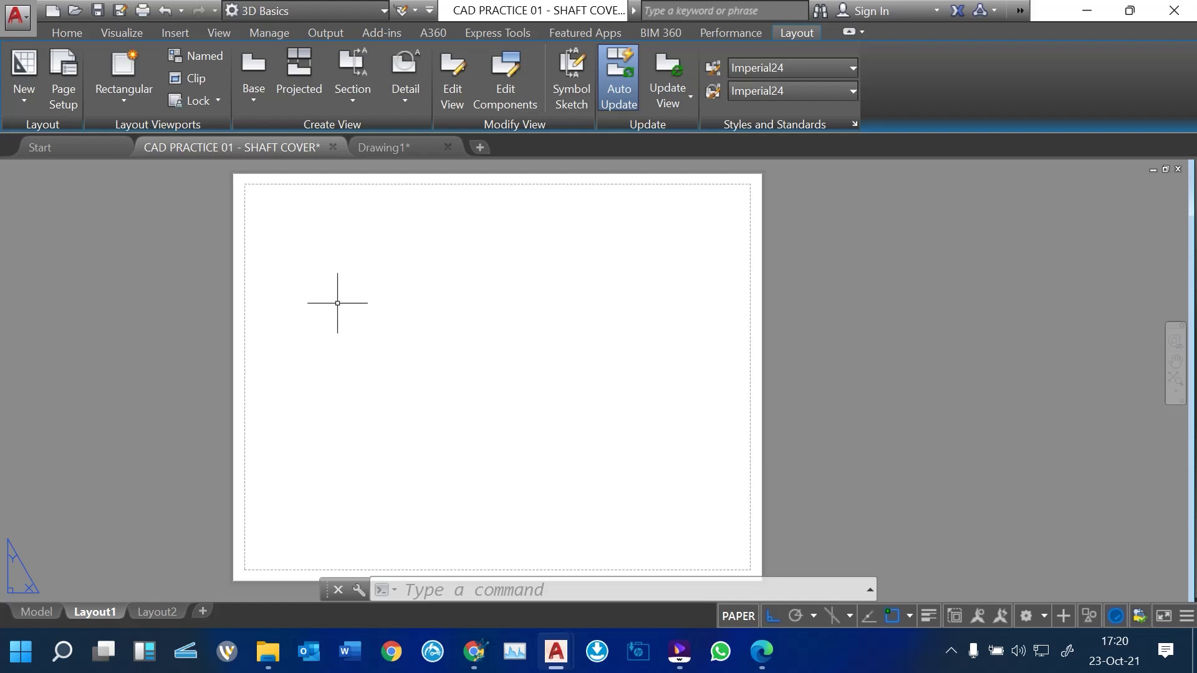
pyautogui.click(37, 612)
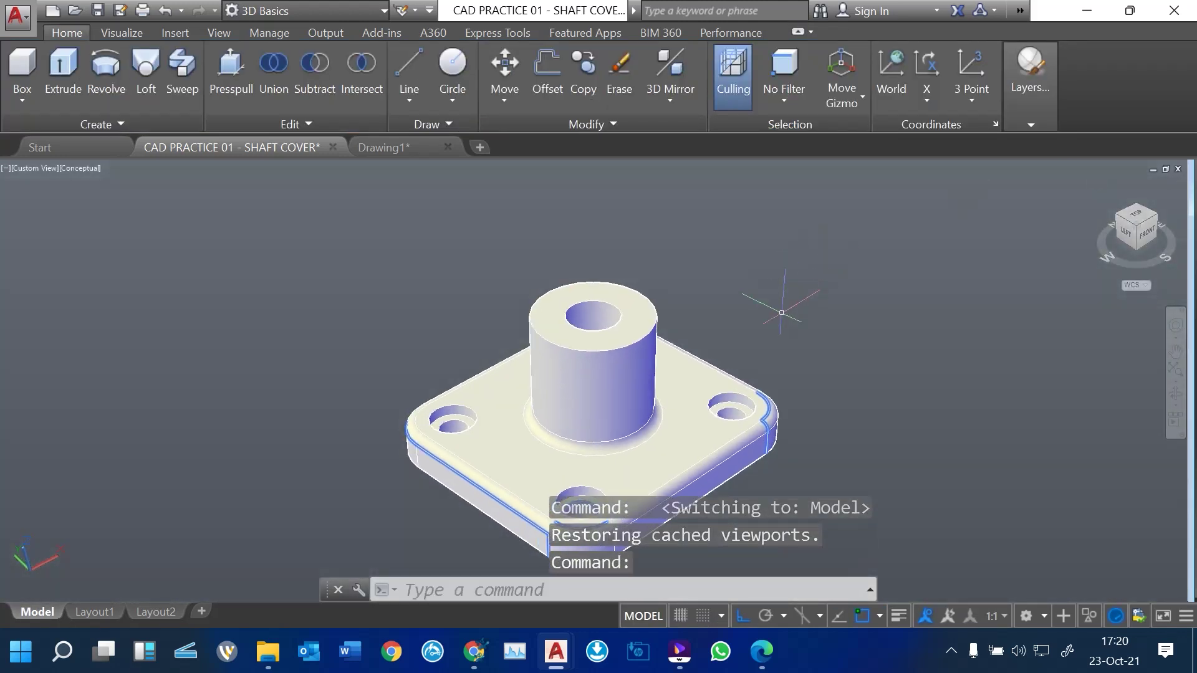
pyautogui.moveTo(782, 312); pyautogui.dragTo(726, 265, button='middle')
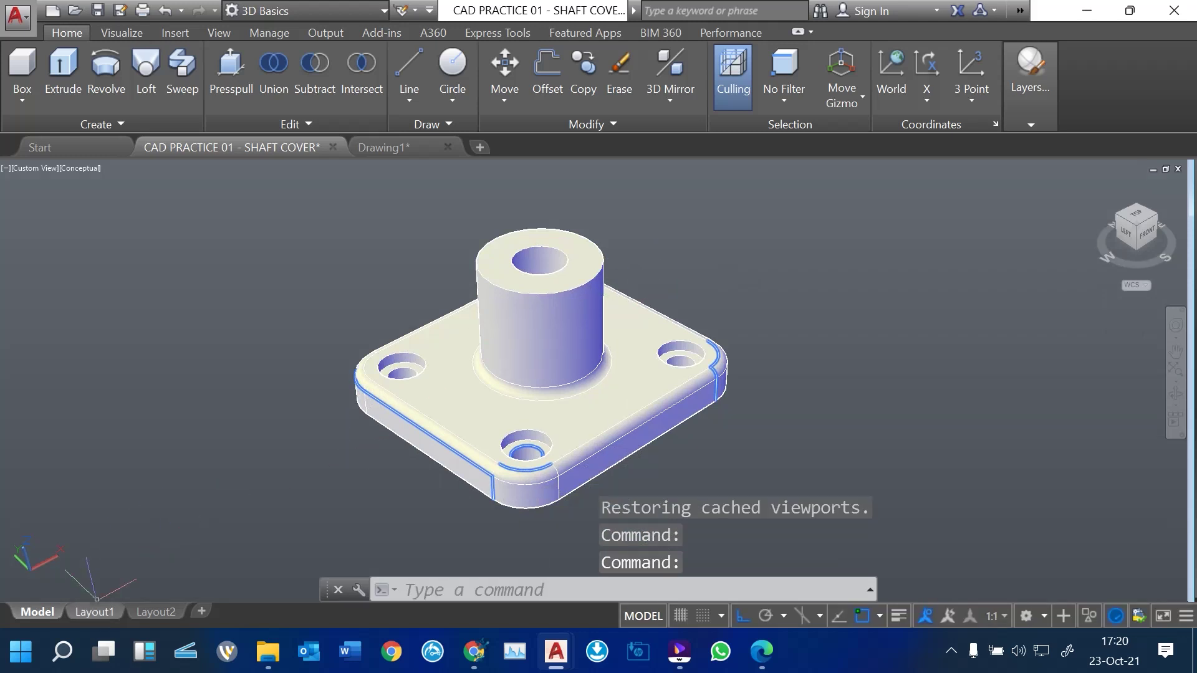
pyautogui.click(95, 611)
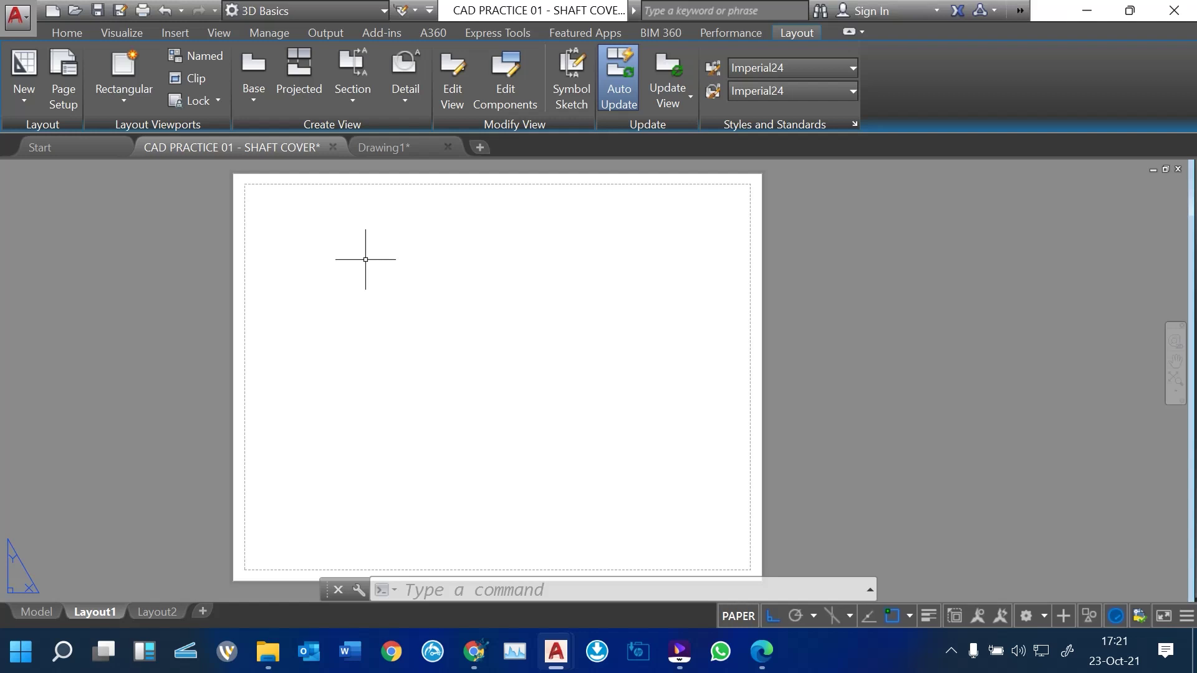
# Try the BASE command, cancel it, and glance at the base view options
pyautogui.write('BASE')
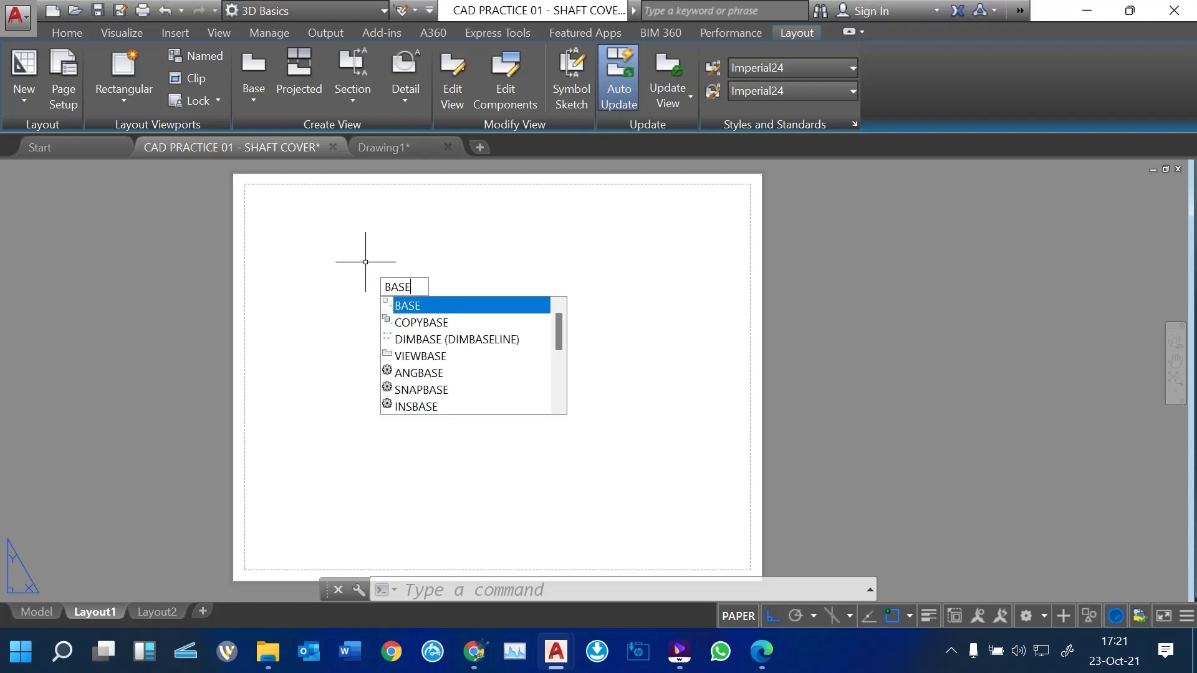
pyautogui.press('Return')
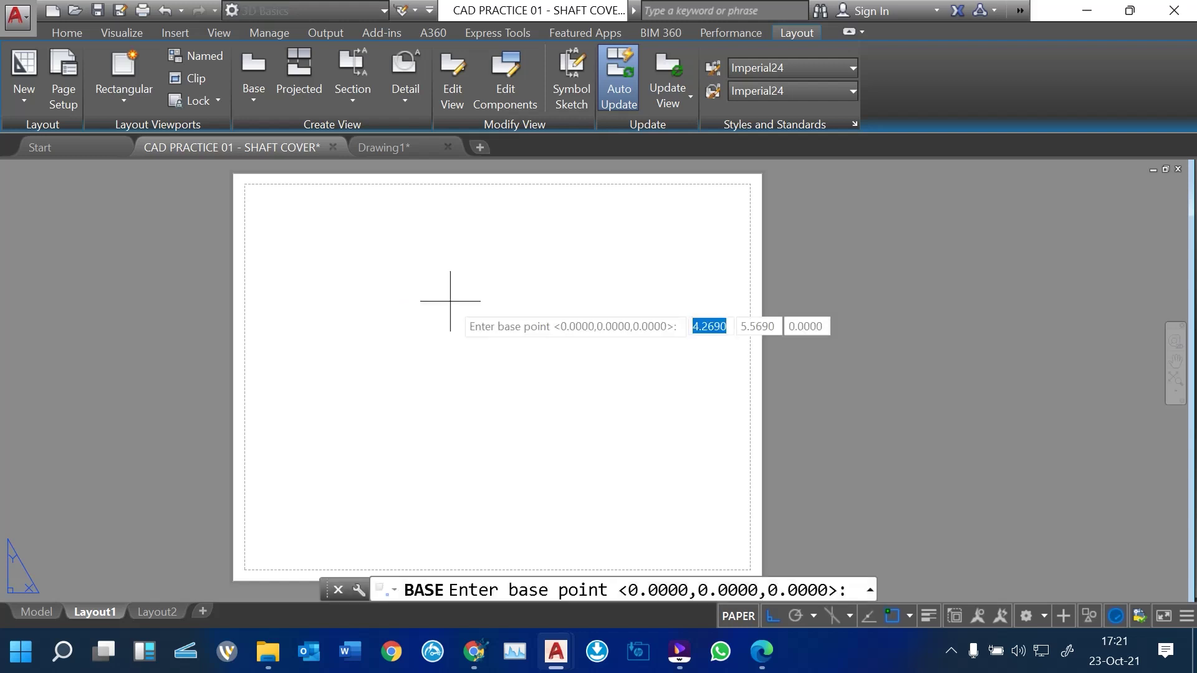
pyautogui.press('Escape')
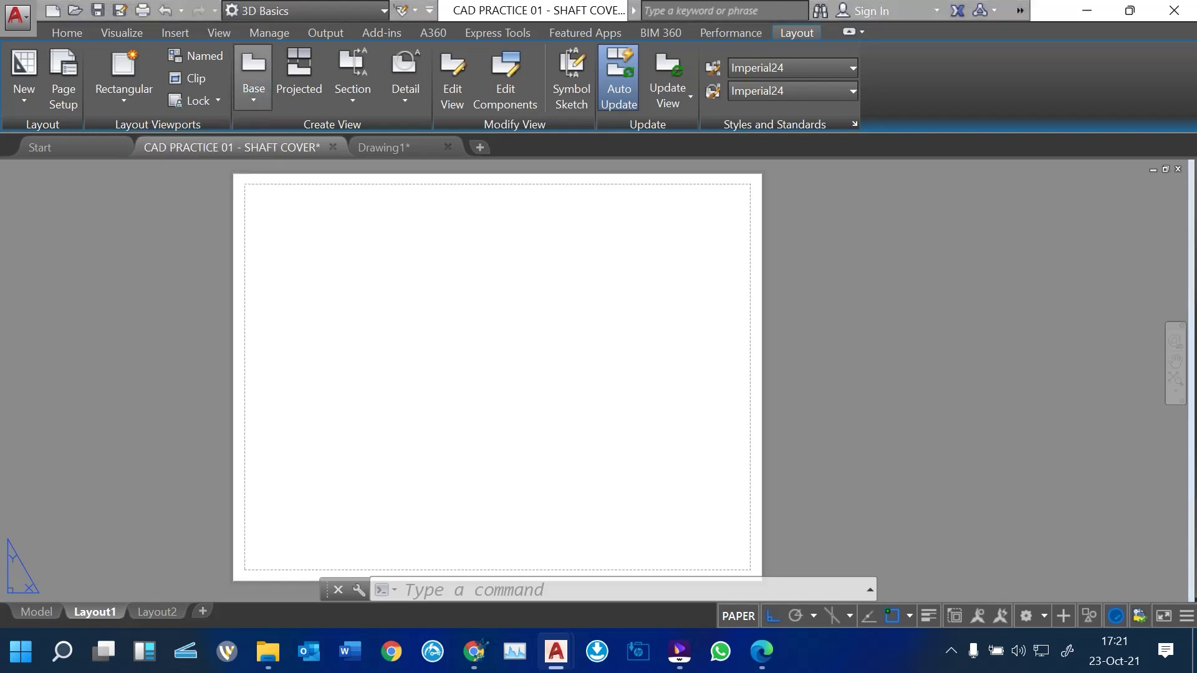
pyautogui.click(253, 100)
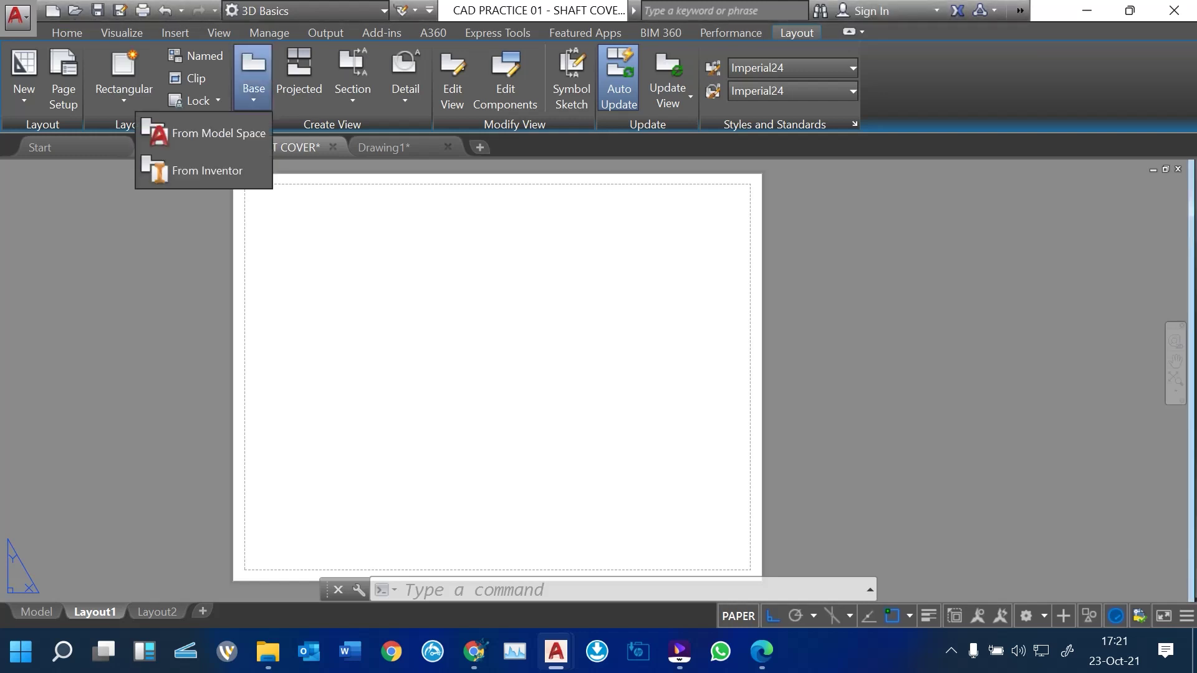
pyautogui.click(254, 100)
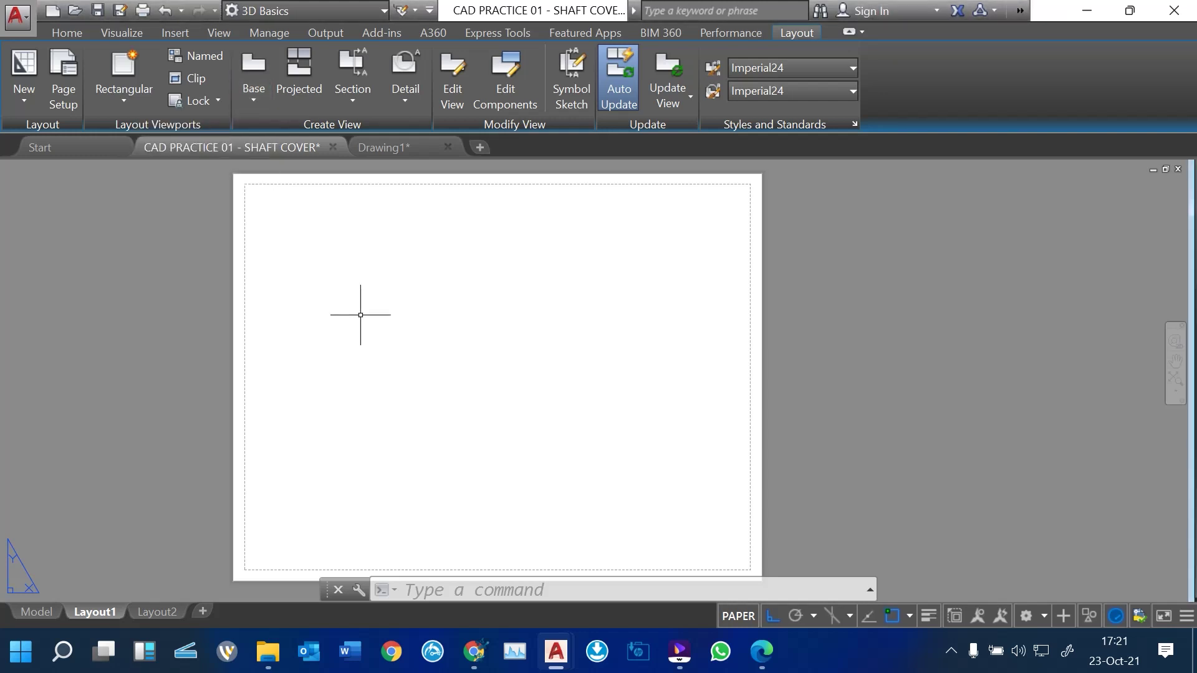
# Start VIEWBASE with Model space as the view source
pyautogui.write('VIEW')
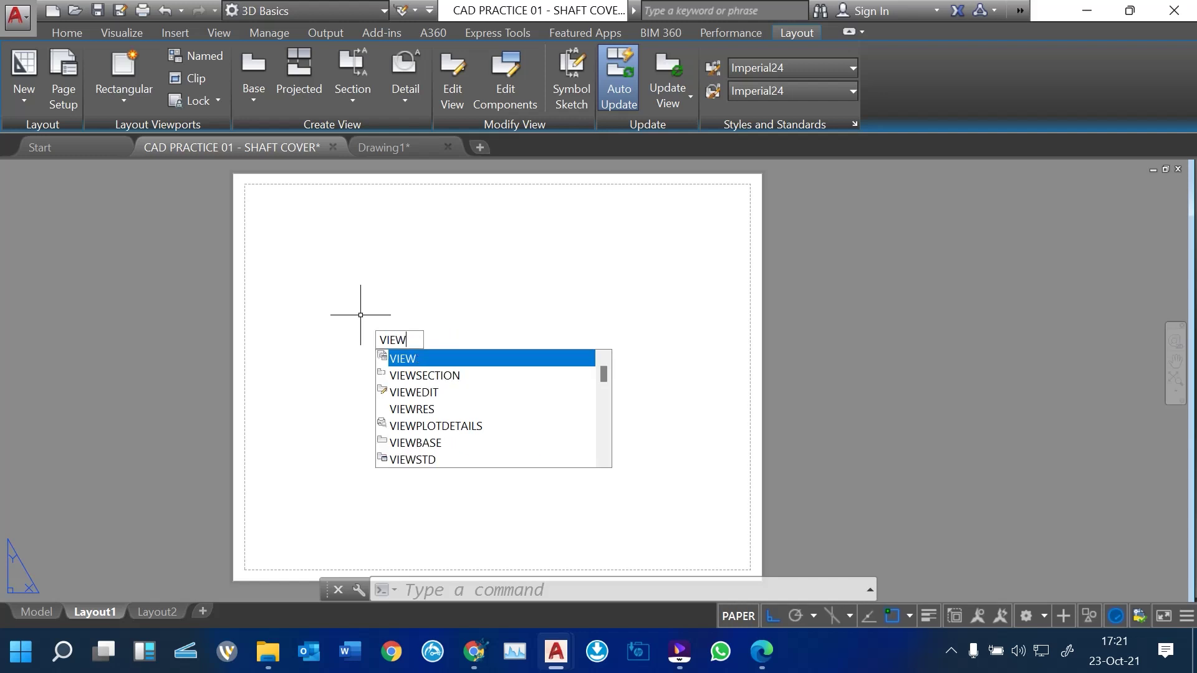
pyautogui.press('Down')
pyautogui.press('Down')
pyautogui.press('Down')
pyautogui.press('Down')
pyautogui.press('Down')
pyautogui.press('Return')
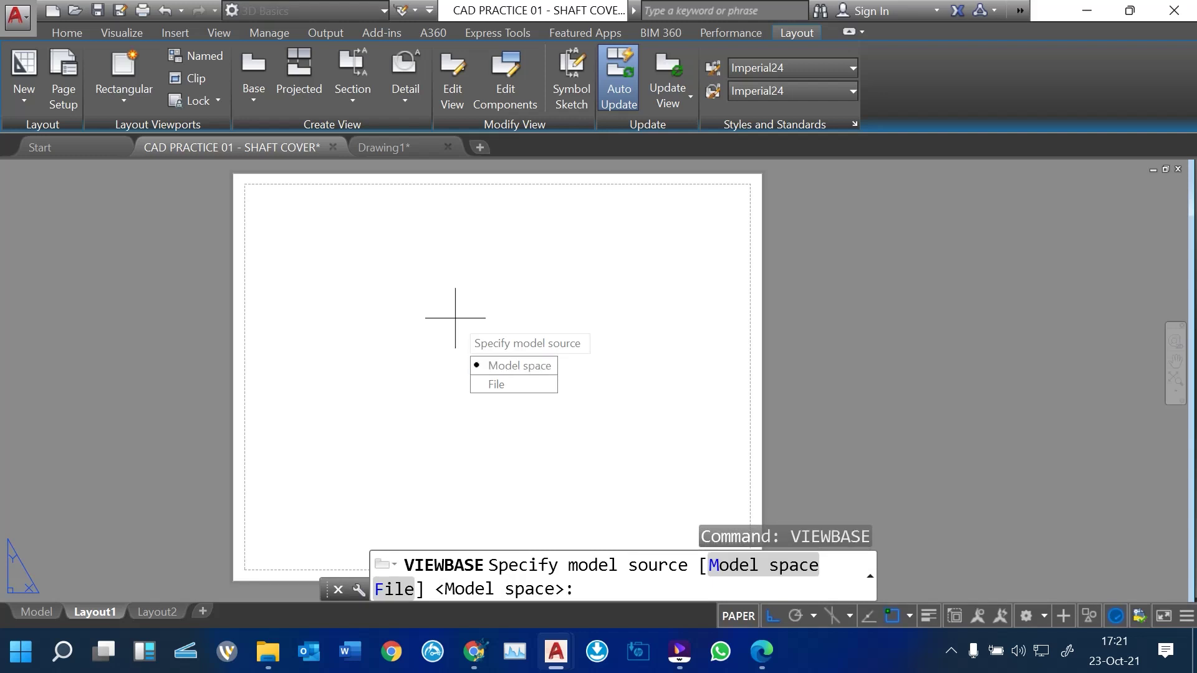
pyautogui.press('Return')
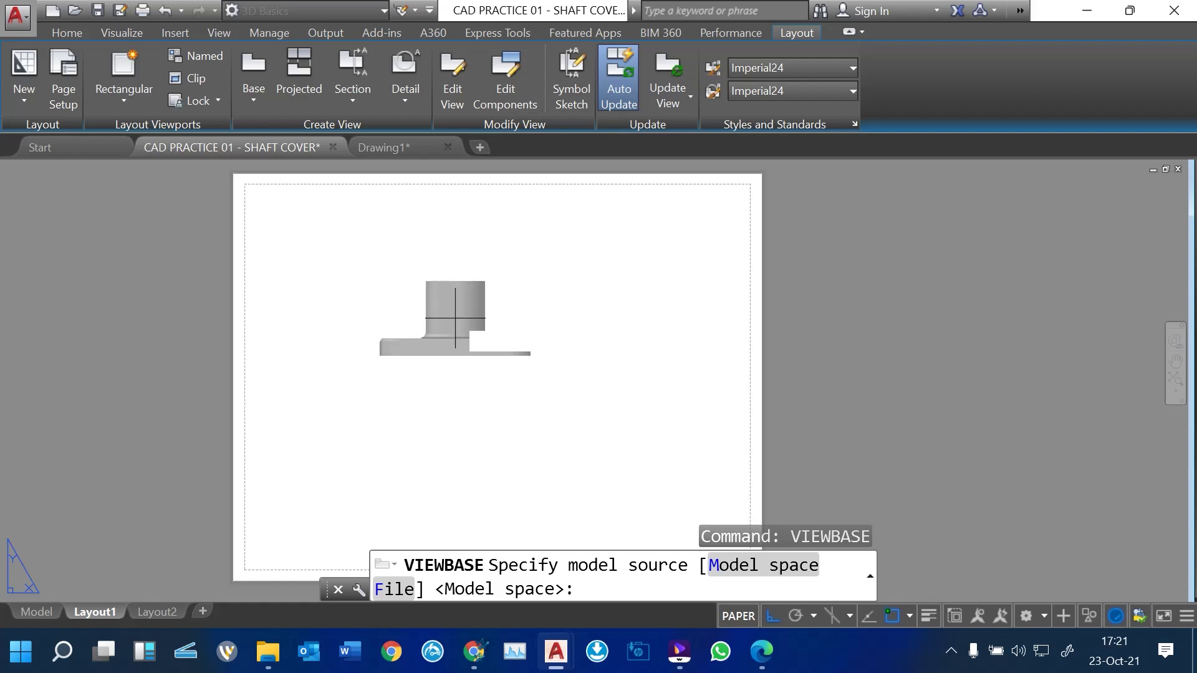
pyautogui.write('m')
pyautogui.press('Return')
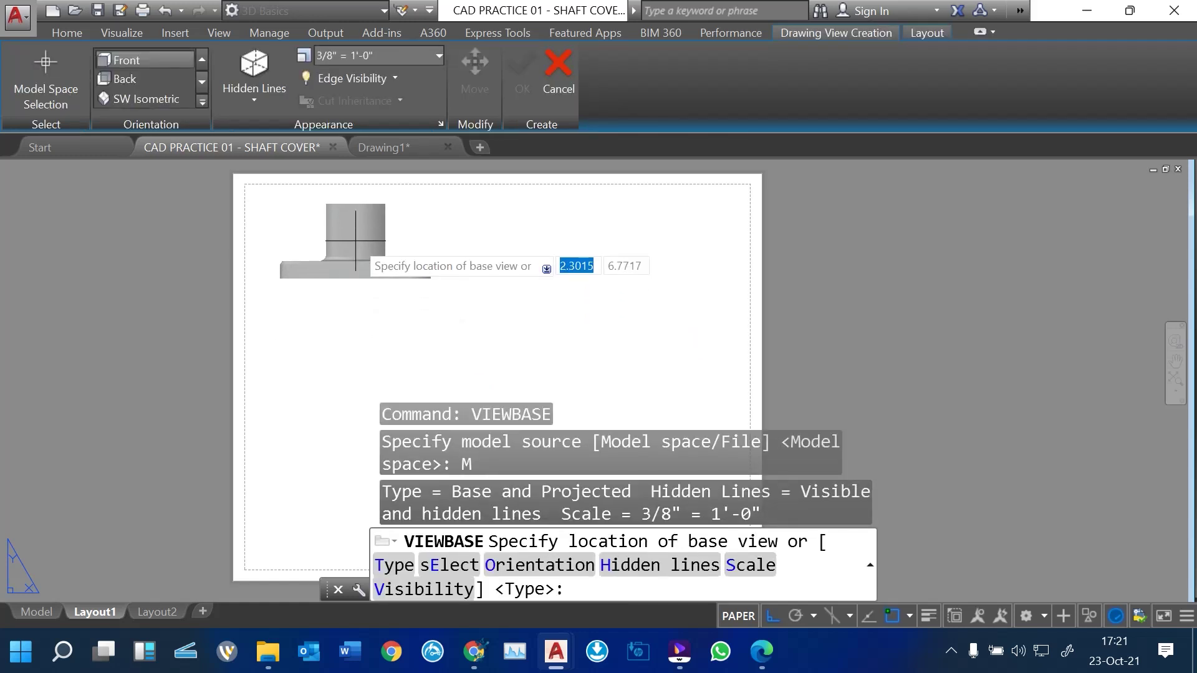
# Set the base view orientation to Top
pyautogui.scroll(3, 355, 241)
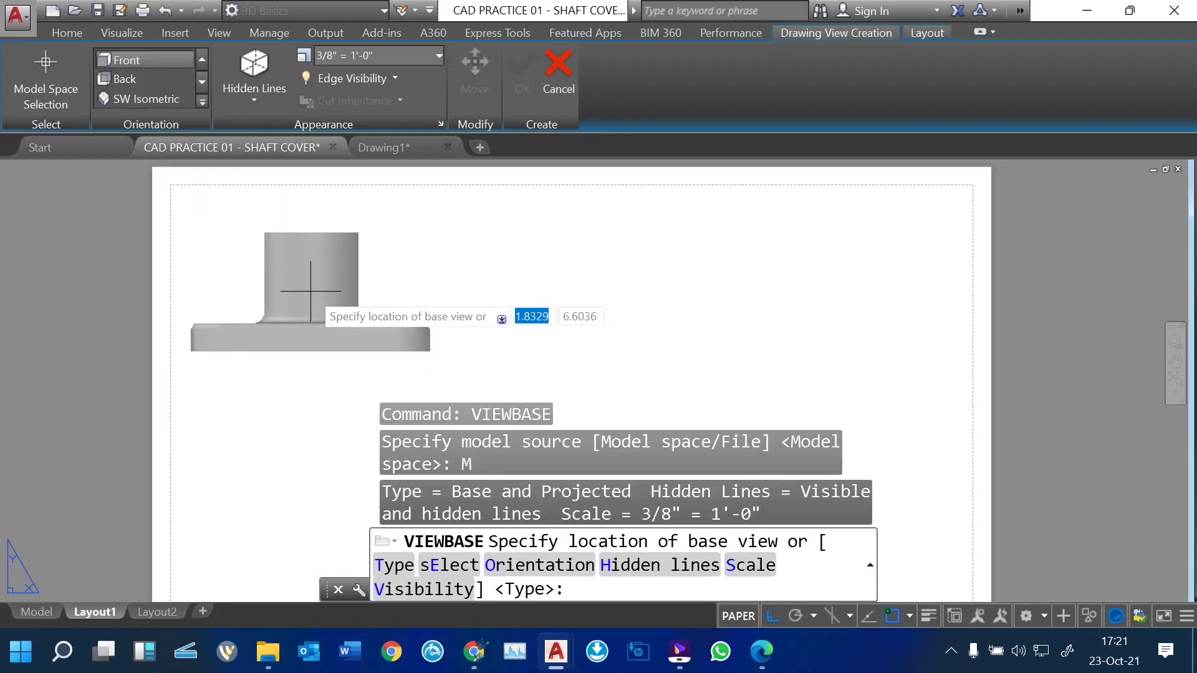
pyautogui.scroll(-2, 324, 288)
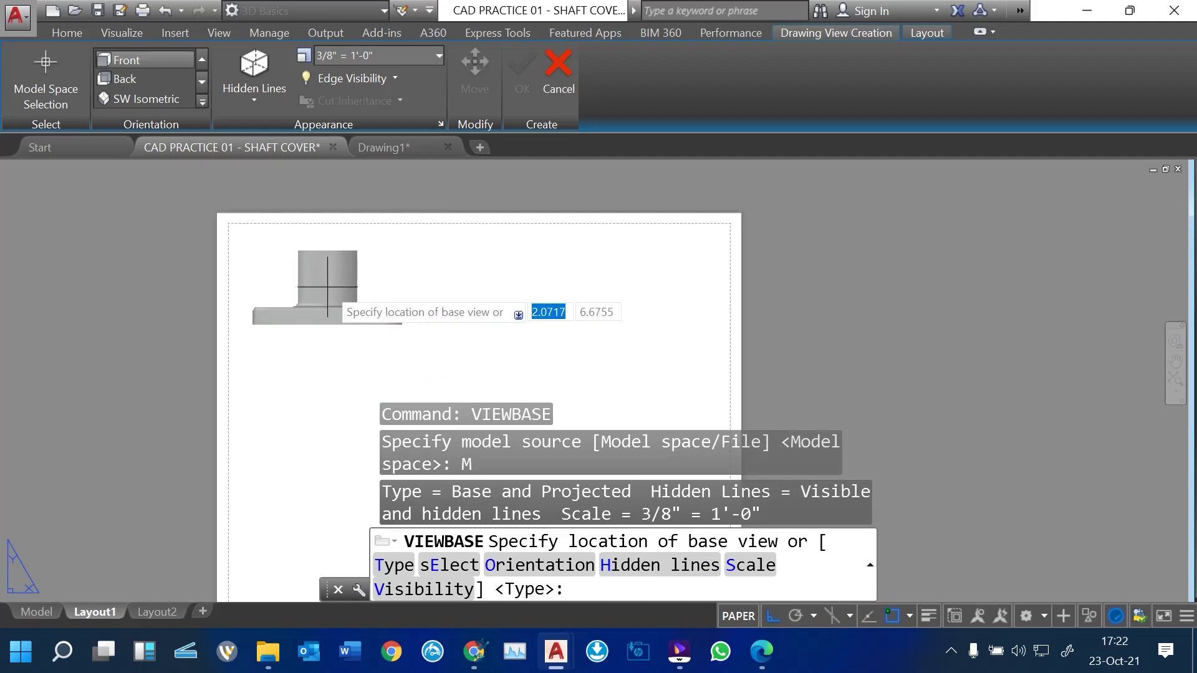
pyautogui.scroll(1, 328, 286)
pyautogui.scroll(-2, 322, 268)
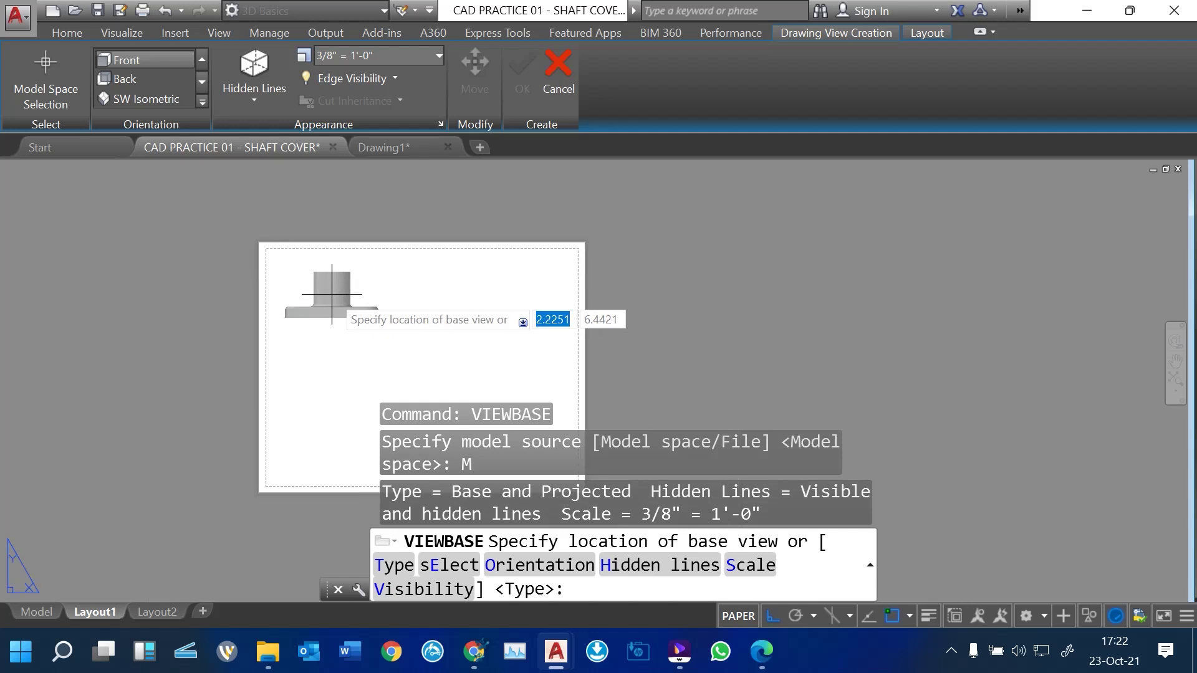
pyautogui.scroll(2, 326, 278)
pyautogui.scroll(-2, 332, 294)
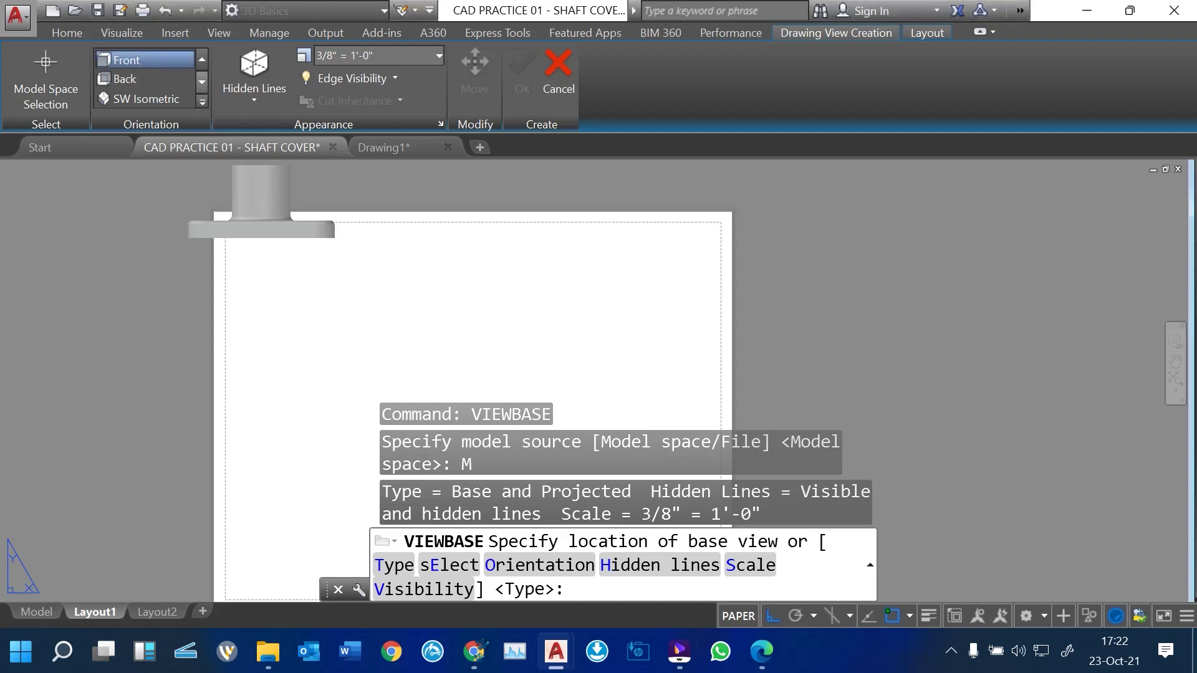
pyautogui.scroll(-1, 146, 79)
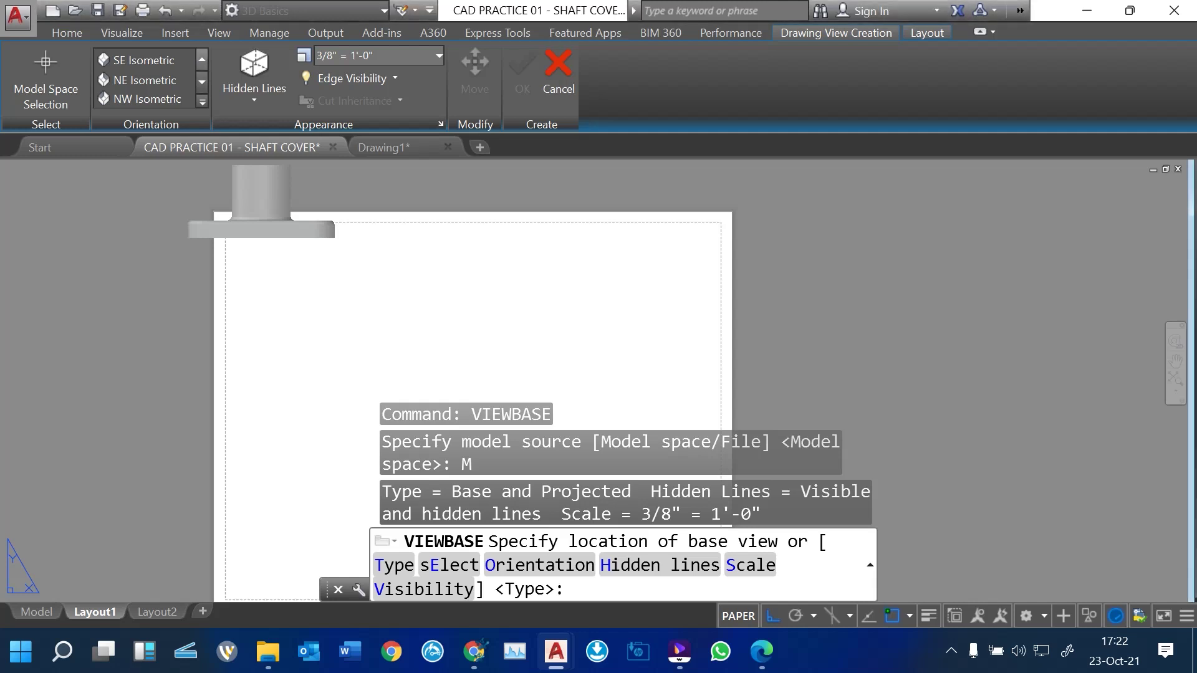
pyautogui.scroll(2, 146, 80)
pyautogui.scroll(1, 146, 79)
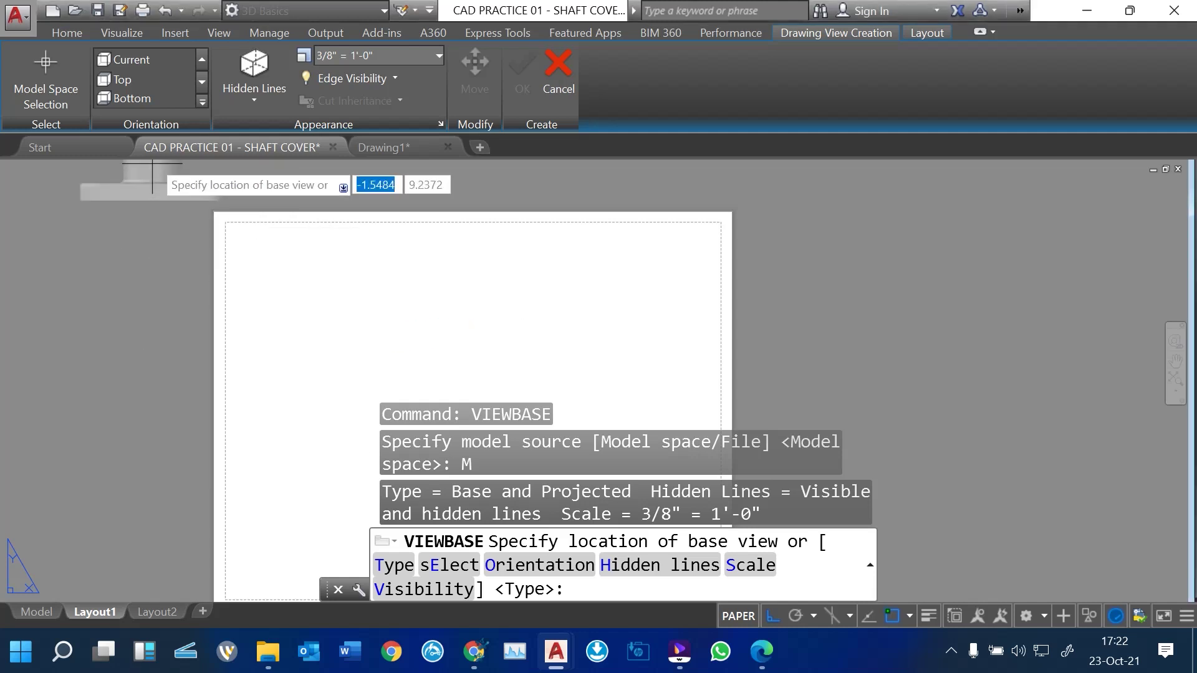
pyautogui.click(144, 79)
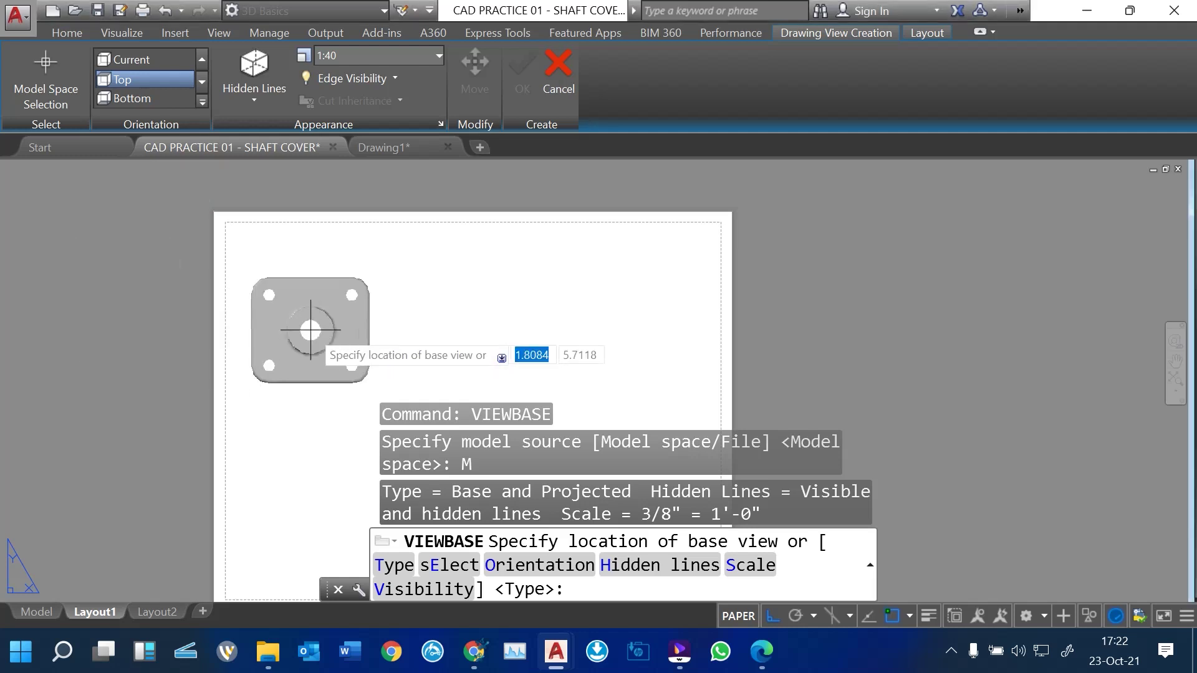
# Place the 1:40 top view in the sheet's upper left and accept it
pyautogui.scroll(2, 314, 331)
pyautogui.scroll(-1, 377, 314)
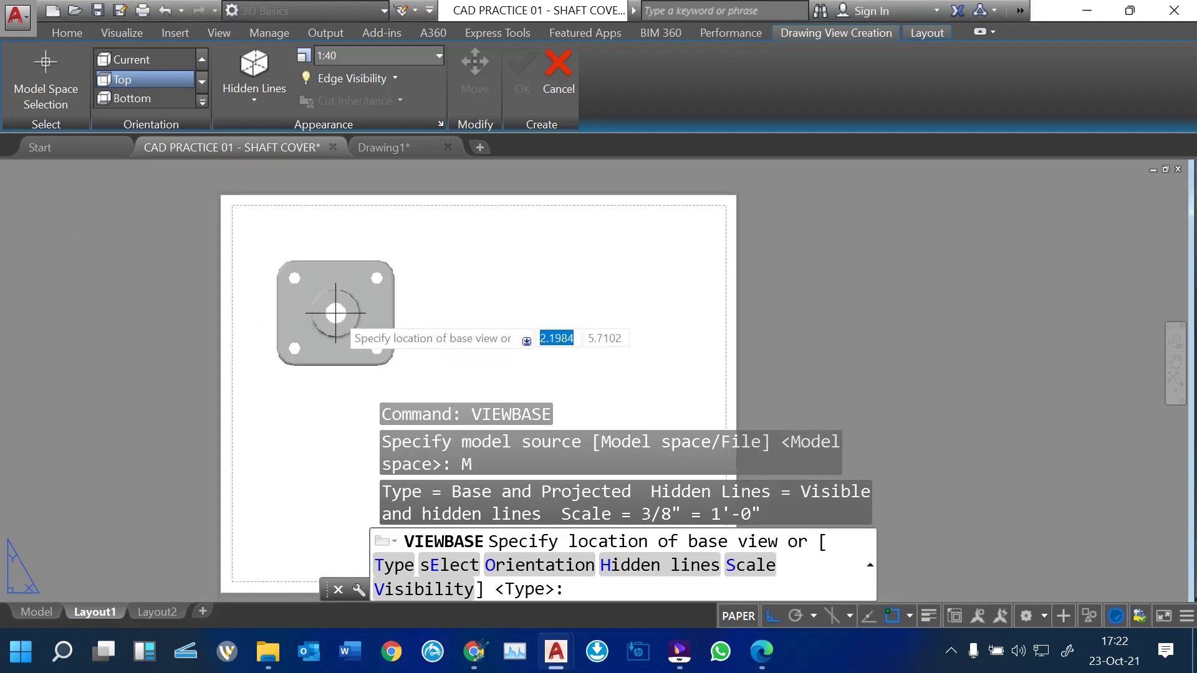
pyautogui.scroll(2, 347, 299)
pyautogui.scroll(-1, 334, 305)
pyautogui.scroll(-2, 315, 299)
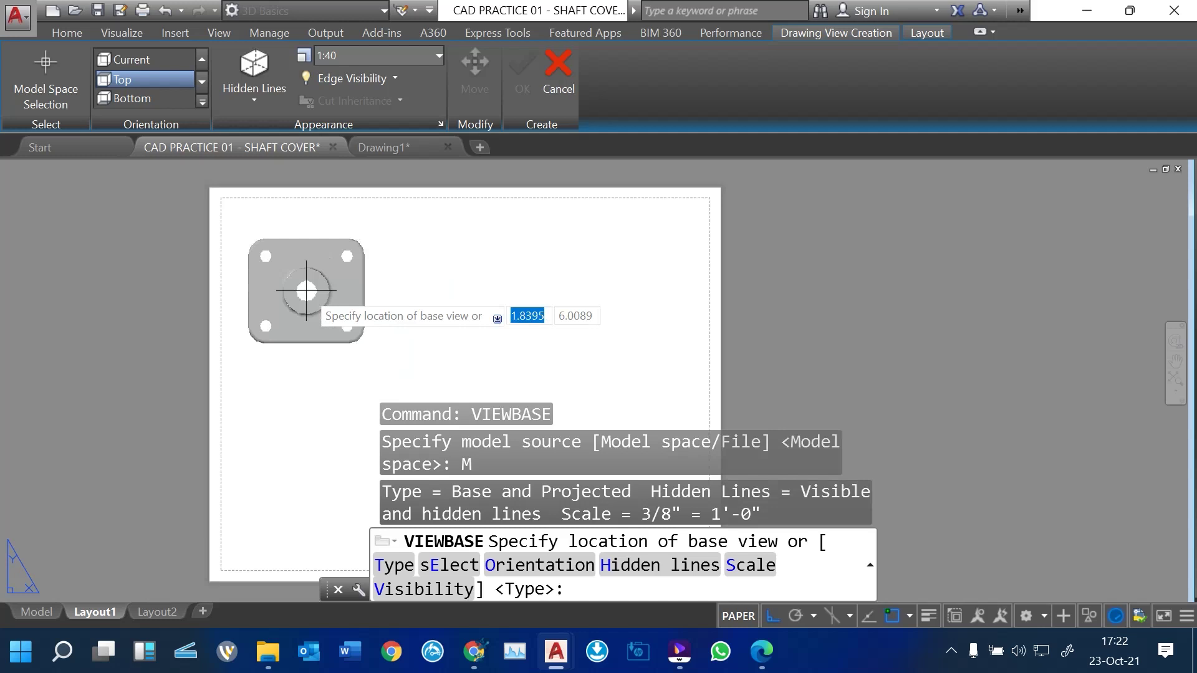
pyautogui.click(325, 282)
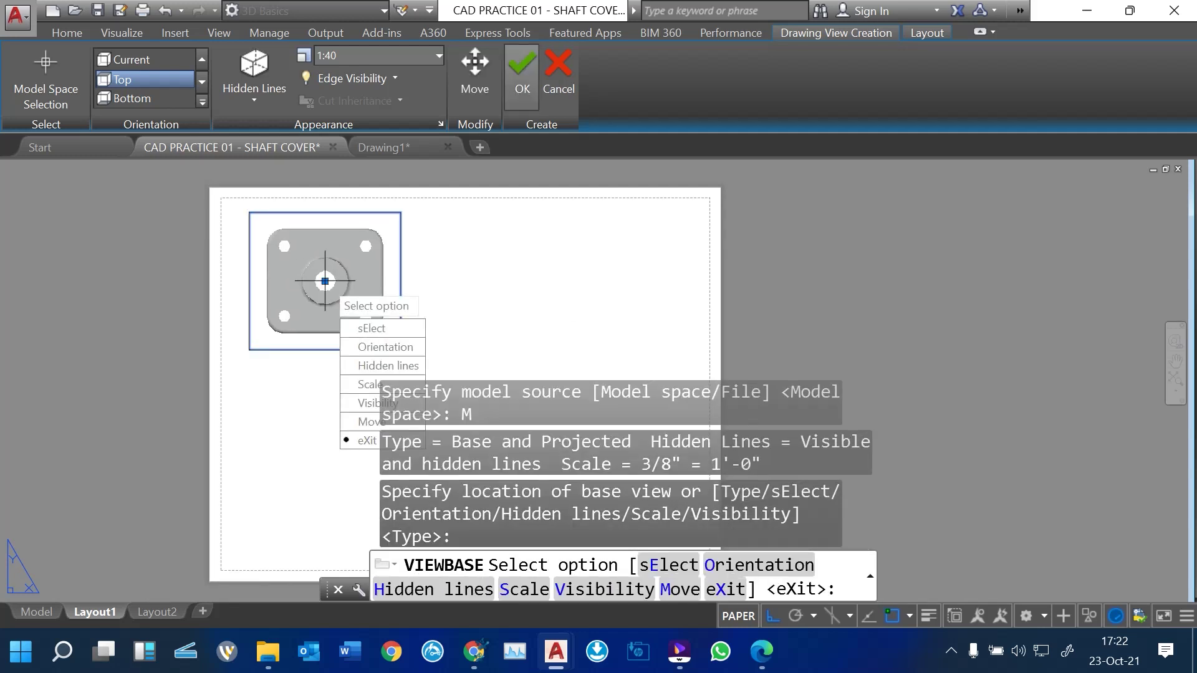
pyautogui.press('Return')
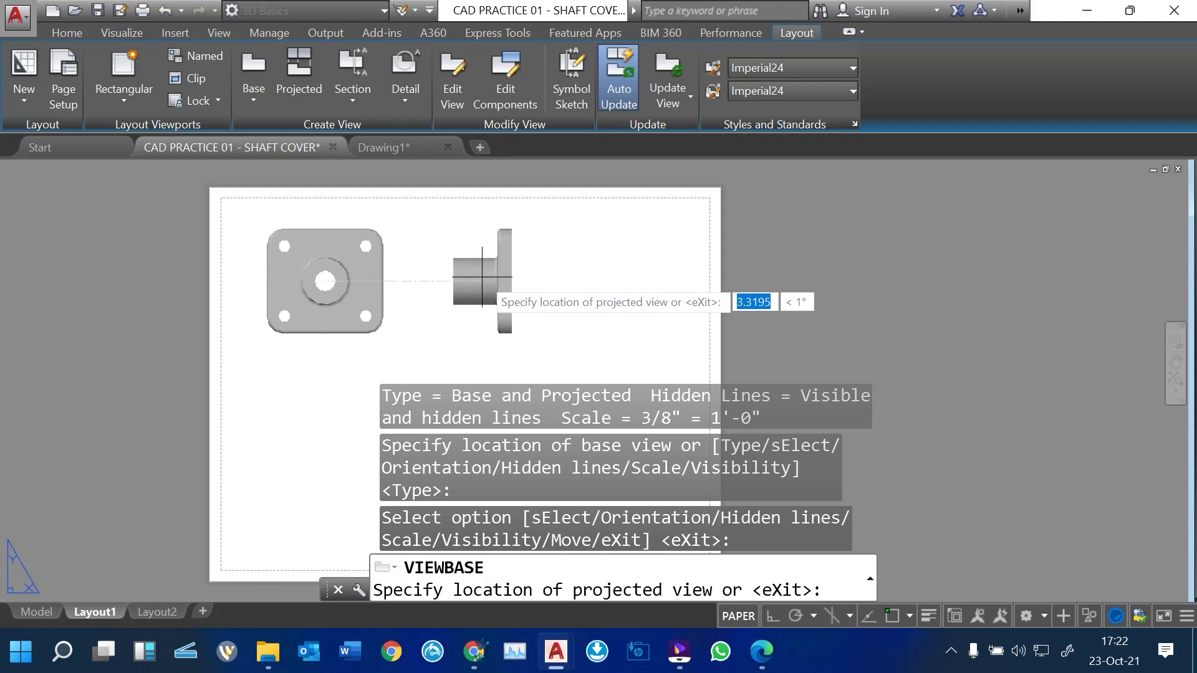
# Project a front view below the top view and an isometric view to its right
pyautogui.scroll(-4, 318, 269)
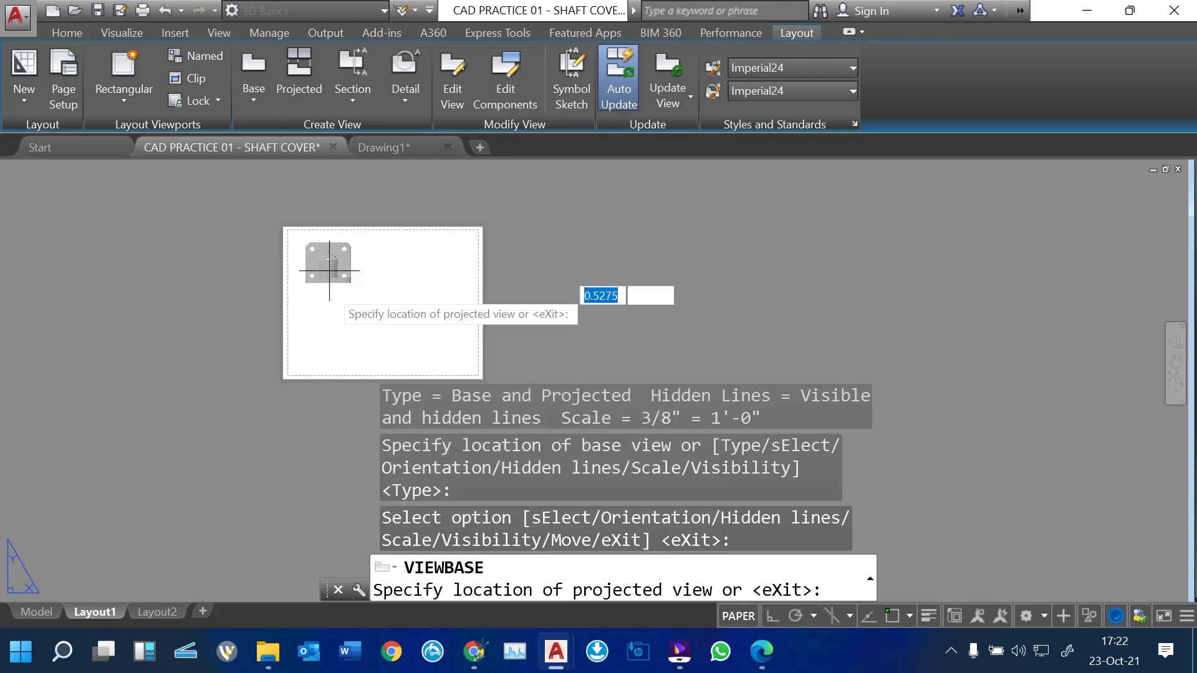
pyautogui.scroll(4, 334, 316)
pyautogui.scroll(-1, 319, 363)
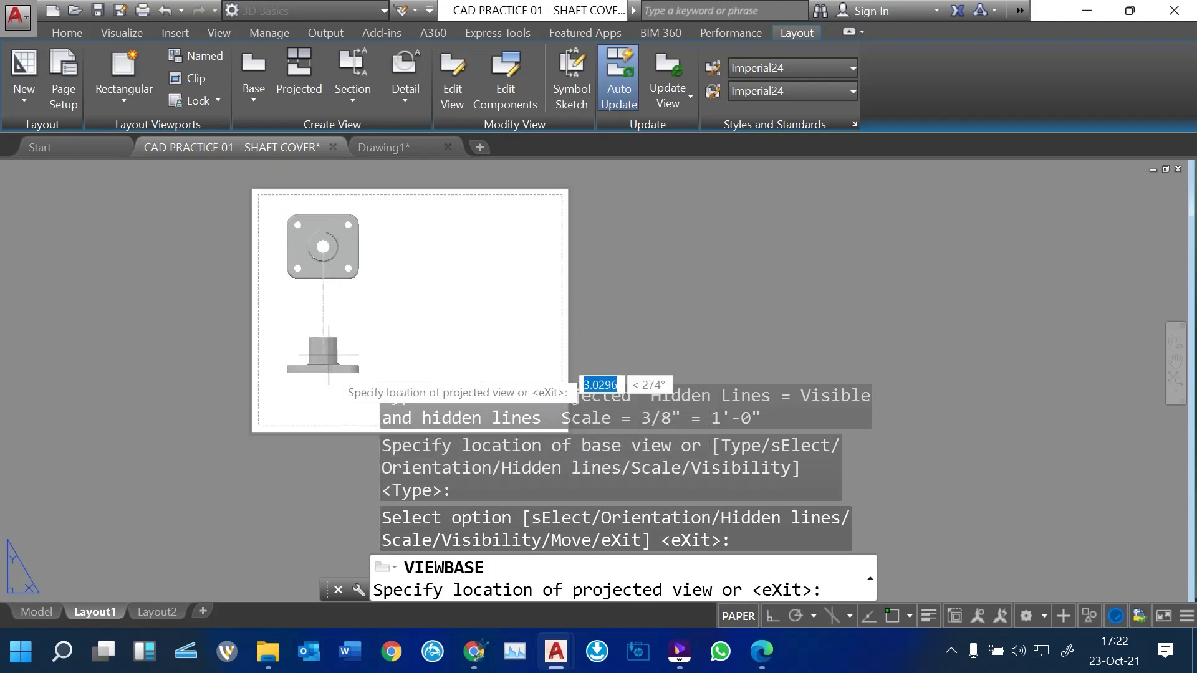
pyautogui.scroll(4, 323, 354)
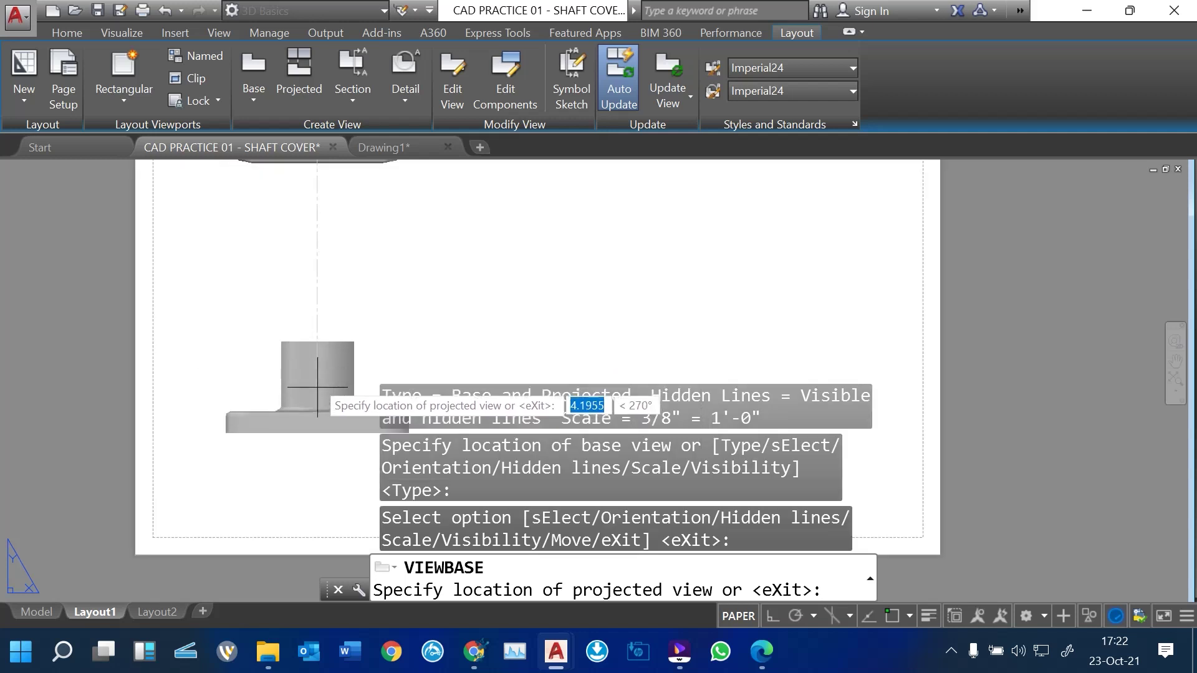
pyautogui.scroll(-2, 318, 358)
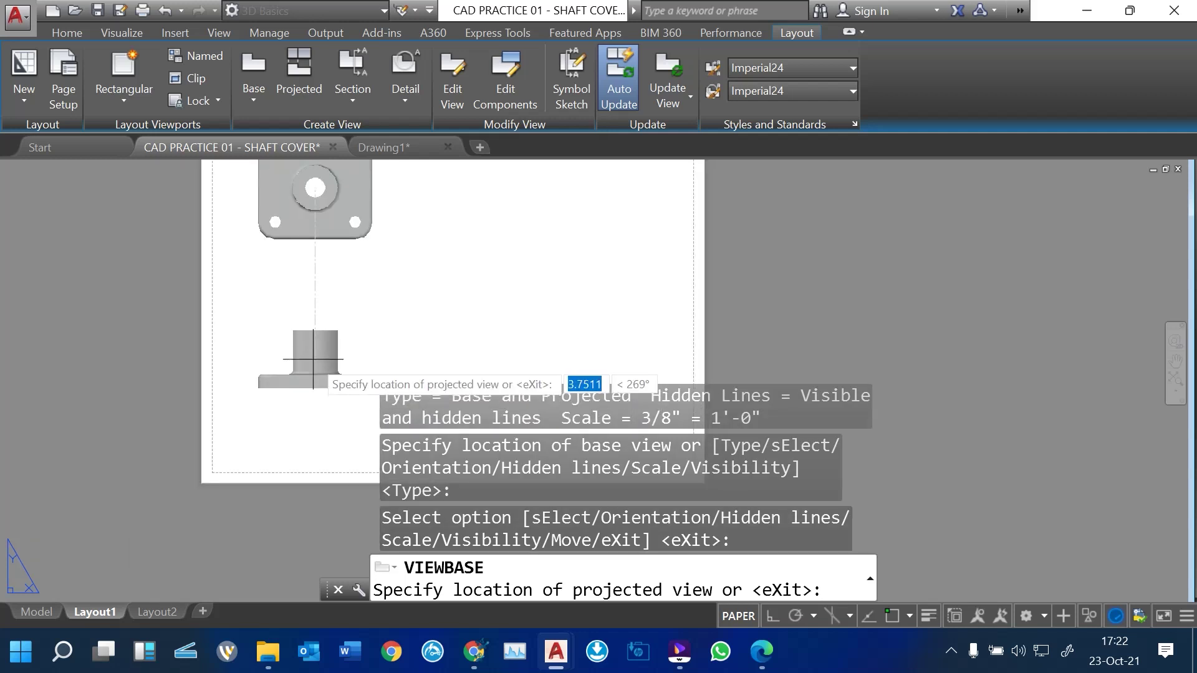
pyautogui.click(313, 359)
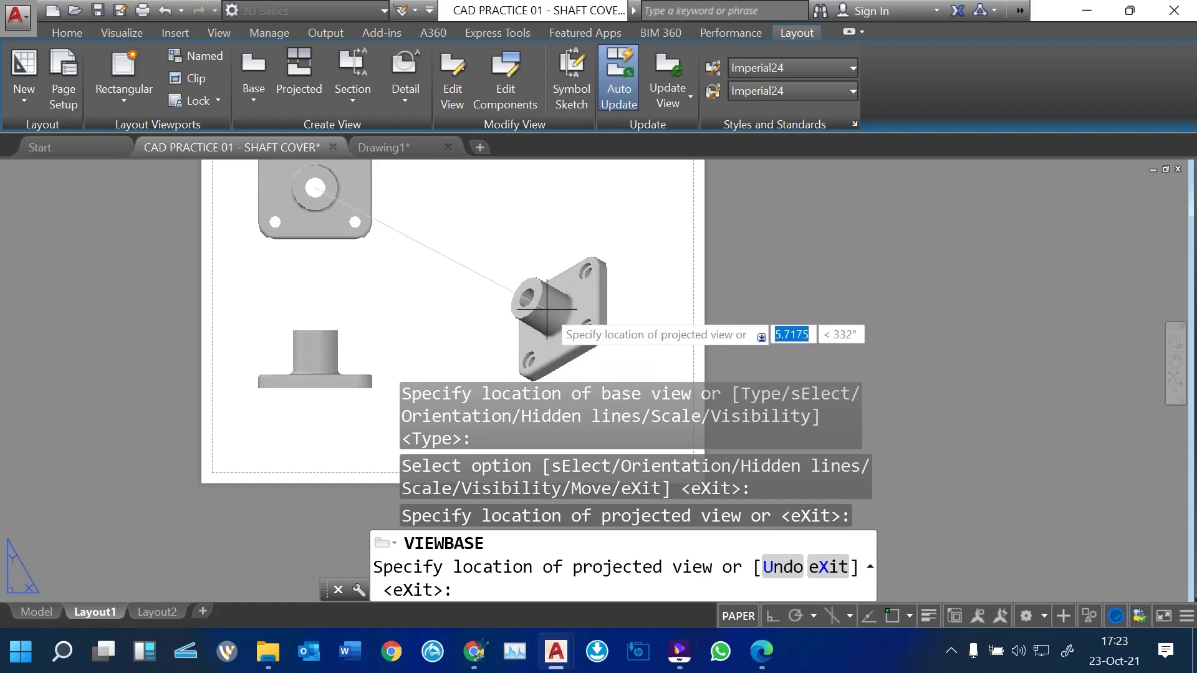
pyautogui.click(547, 309)
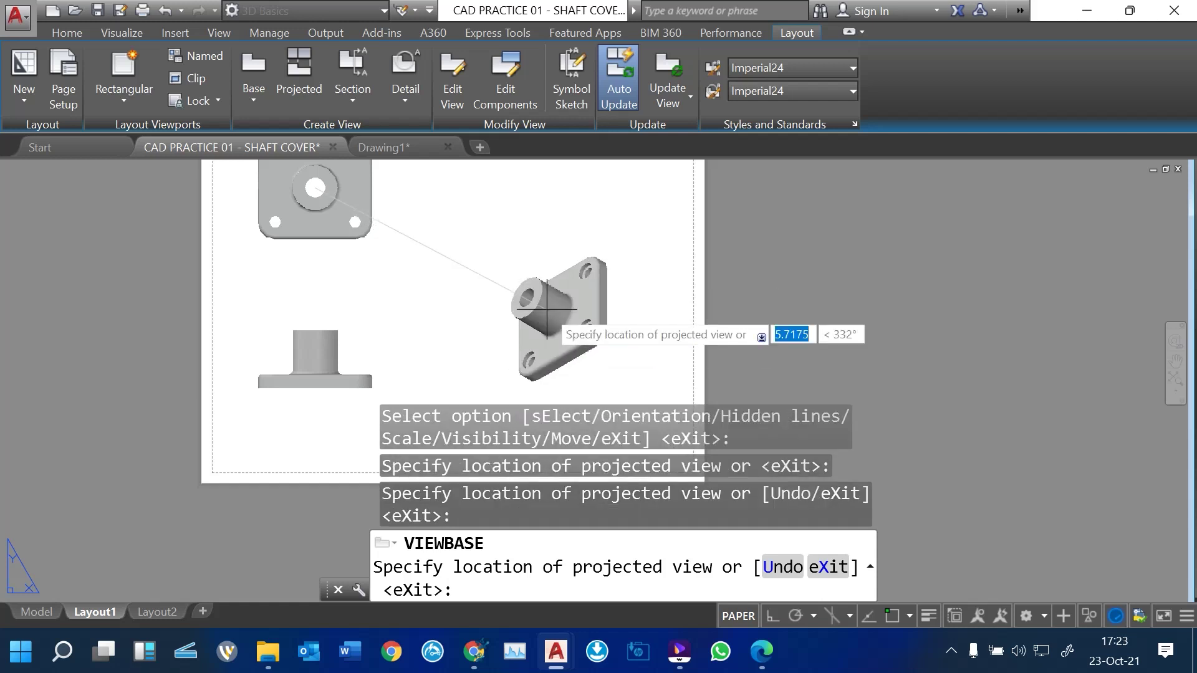
pyautogui.press('Return')
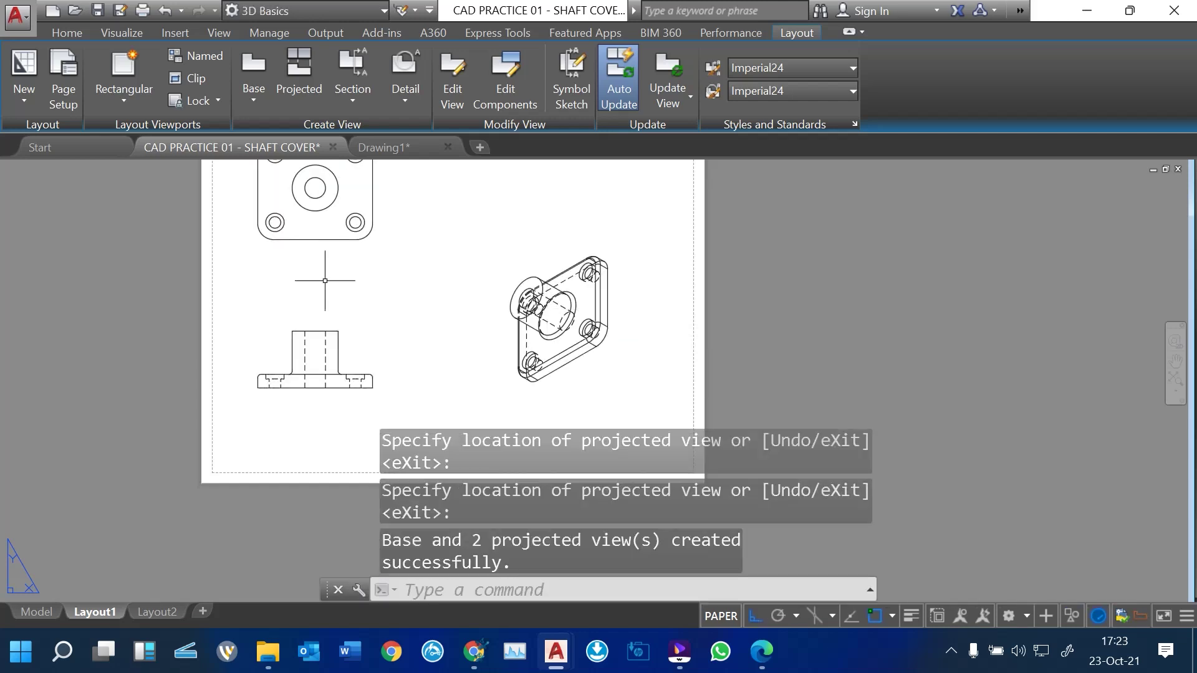
pyautogui.moveTo(390, 214); pyautogui.dragTo(390, 308, button='middle')
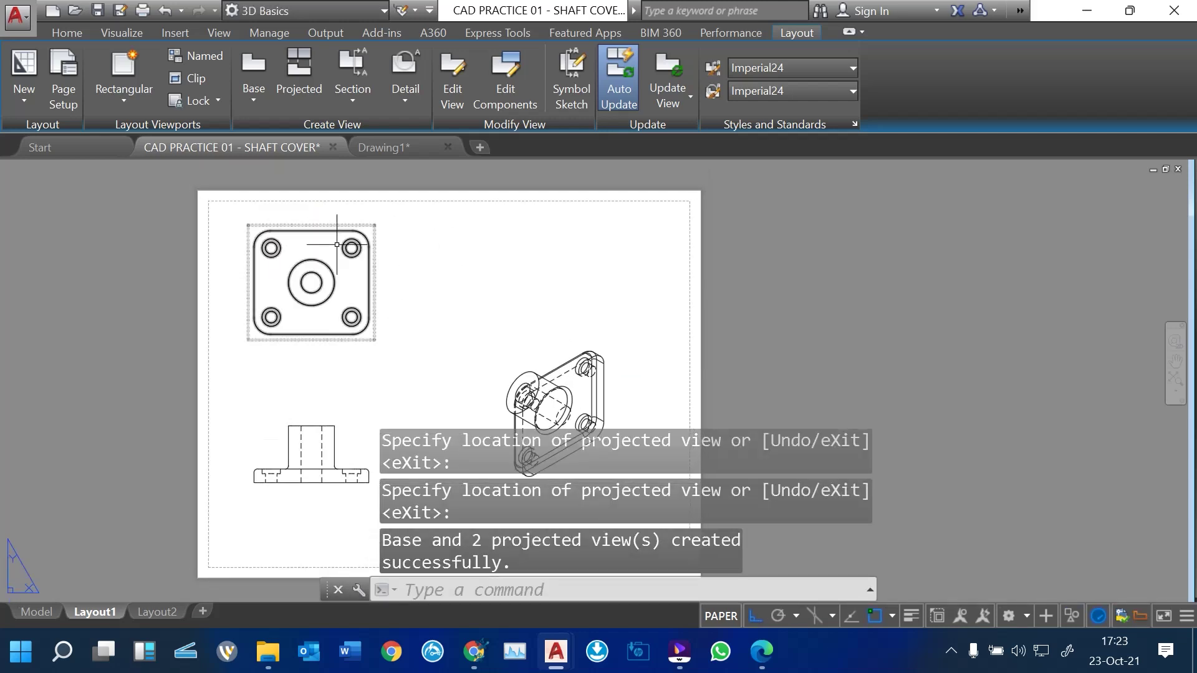
pyautogui.scroll(-2, 318, 245)
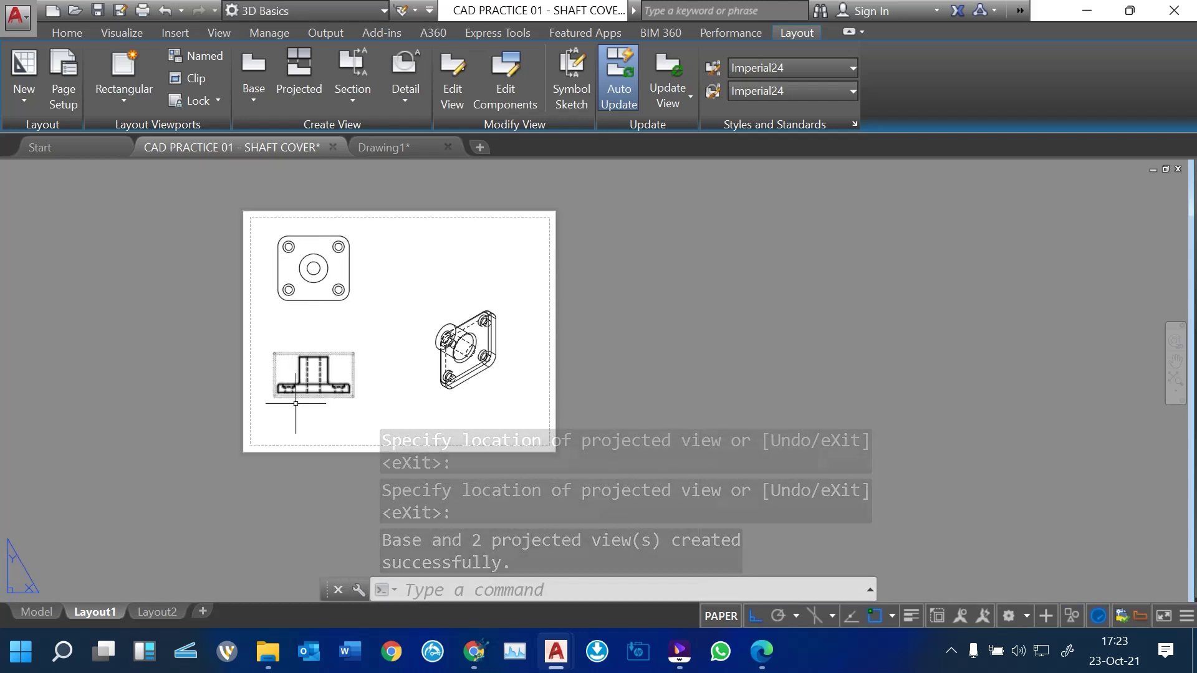
pyautogui.scroll(5, 296, 403)
pyautogui.scroll(-4, 284, 395)
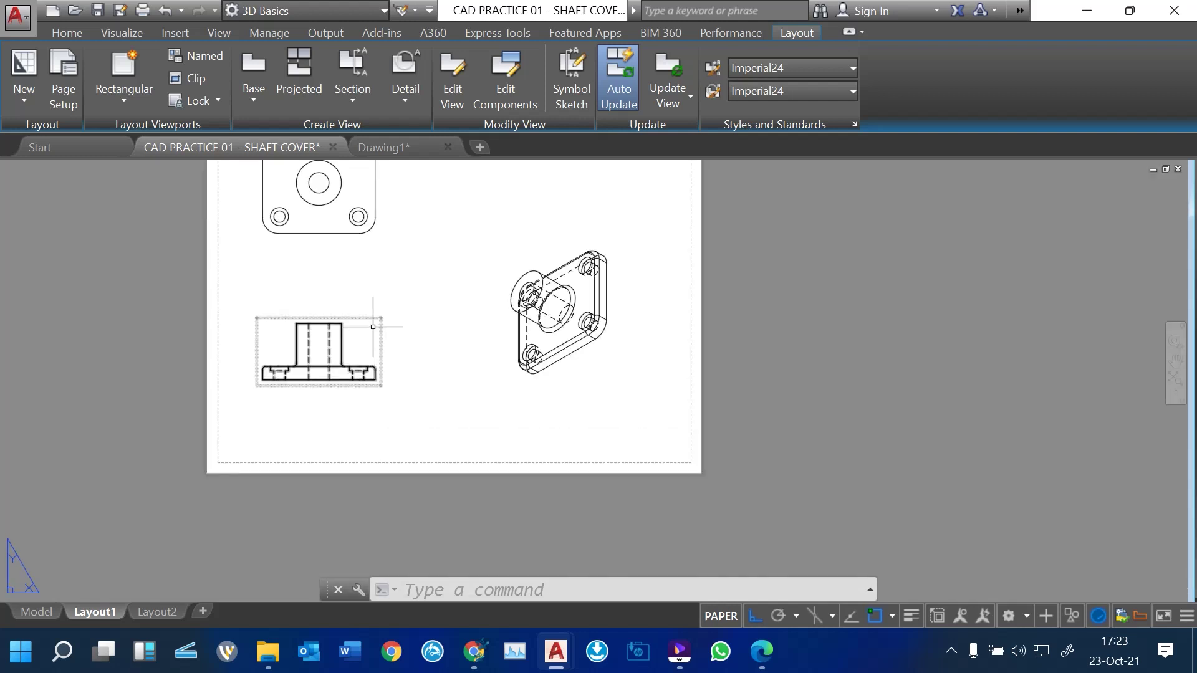
pyautogui.scroll(2, 318, 335)
pyautogui.scroll(-6, 505, 350)
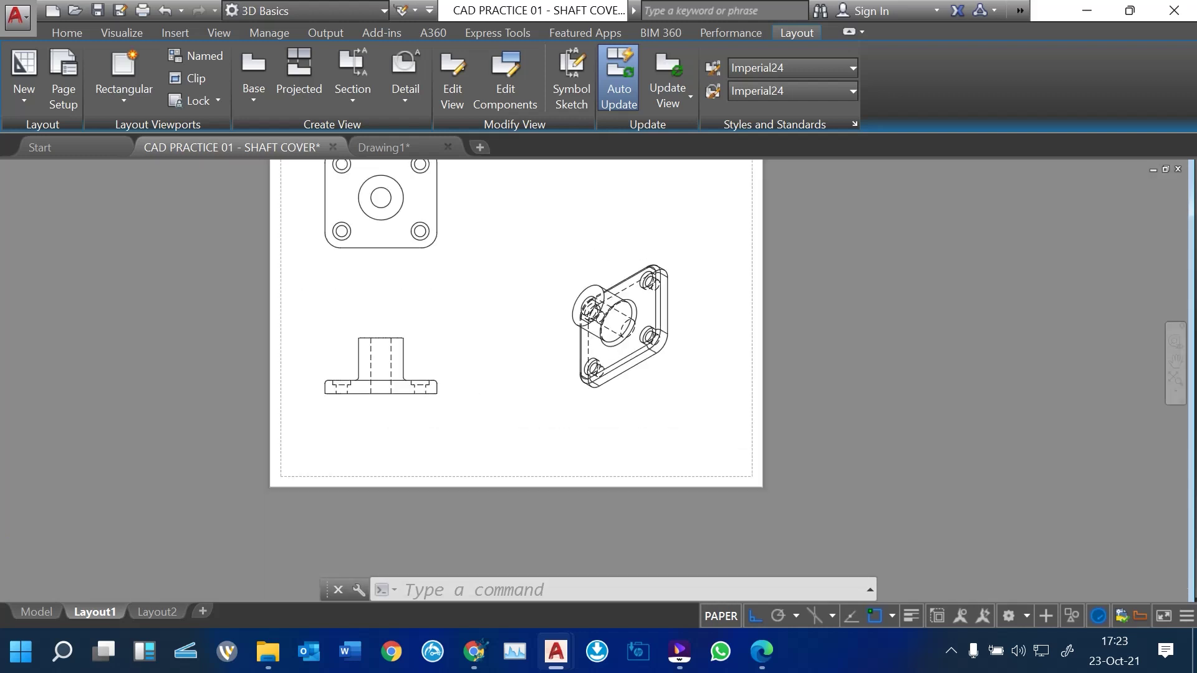
pyautogui.scroll(2, 449, 348)
pyautogui.scroll(5, 430, 333)
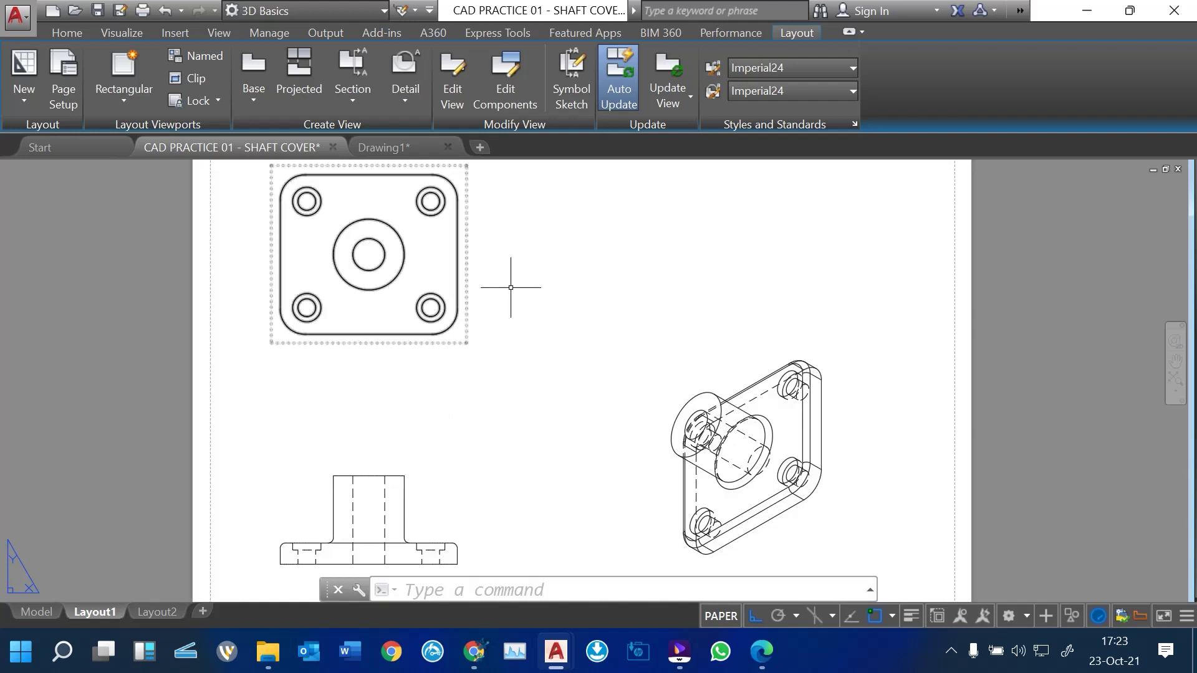
pyautogui.click(414, 338)
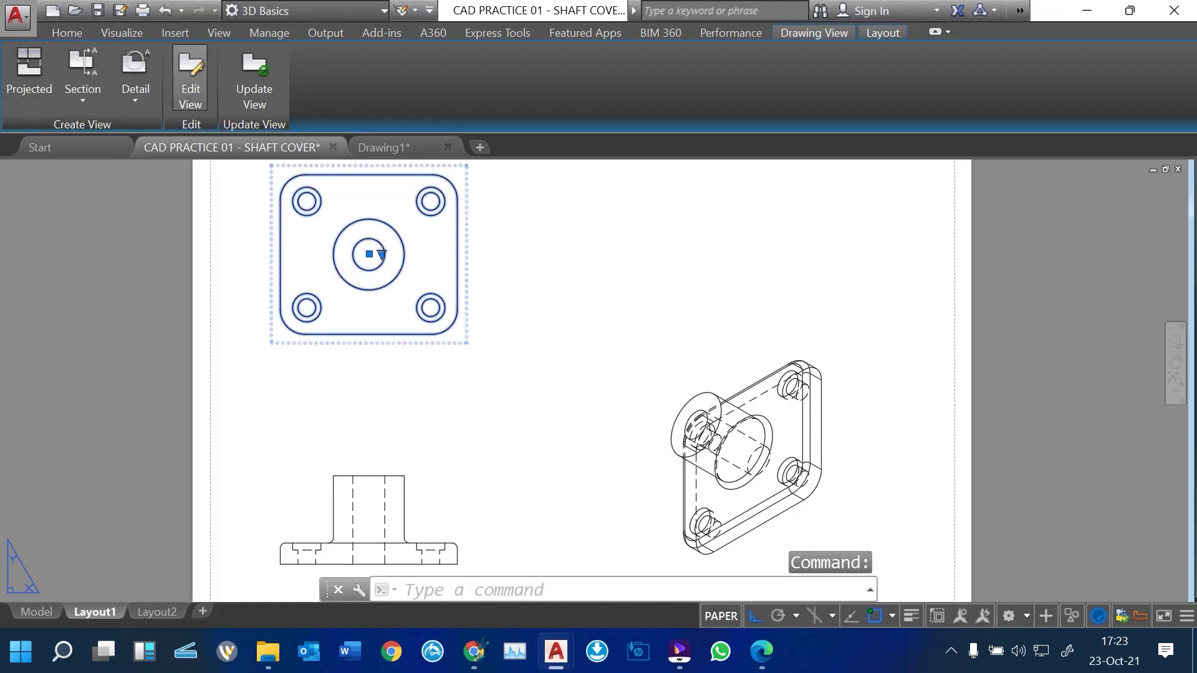
pyautogui.click(190, 78)
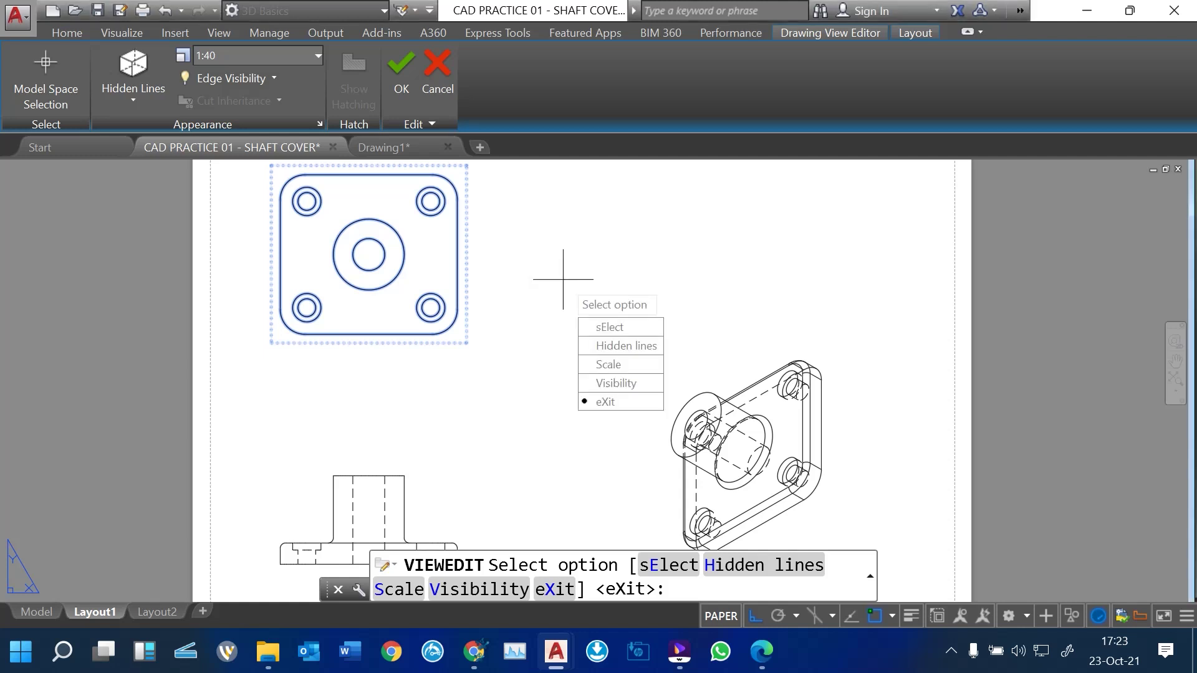
pyautogui.press('Down')
pyautogui.press('Down')
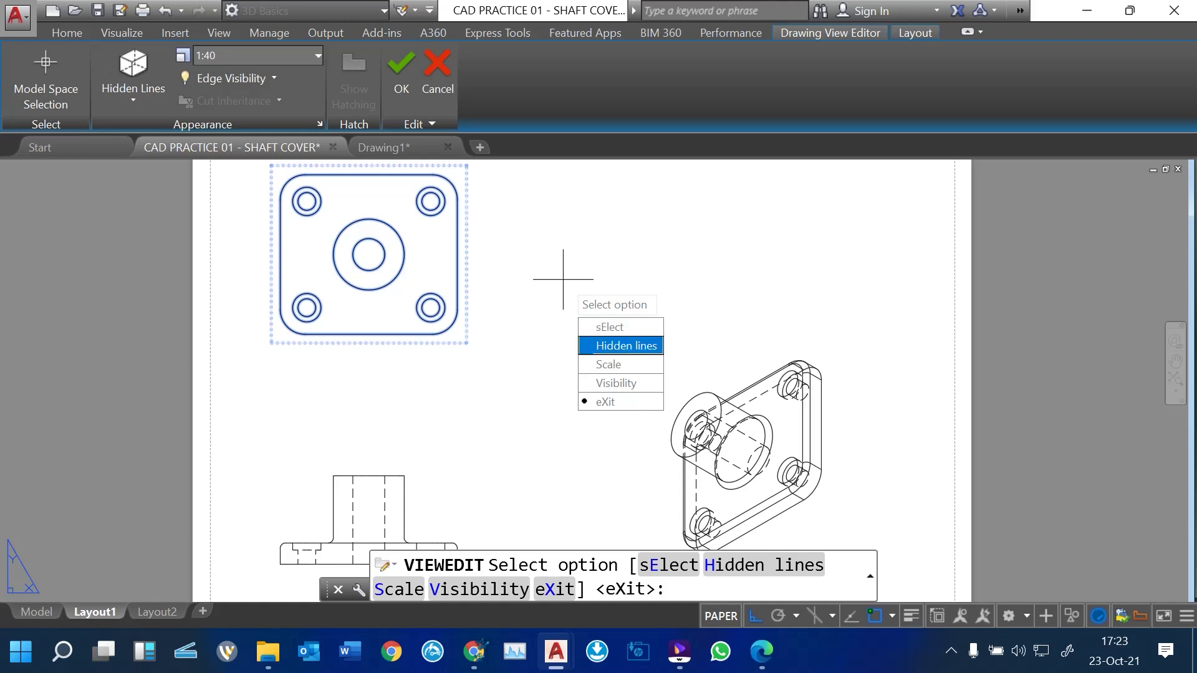
pyautogui.press('Down')
pyautogui.press('Down')
pyautogui.press('Return')
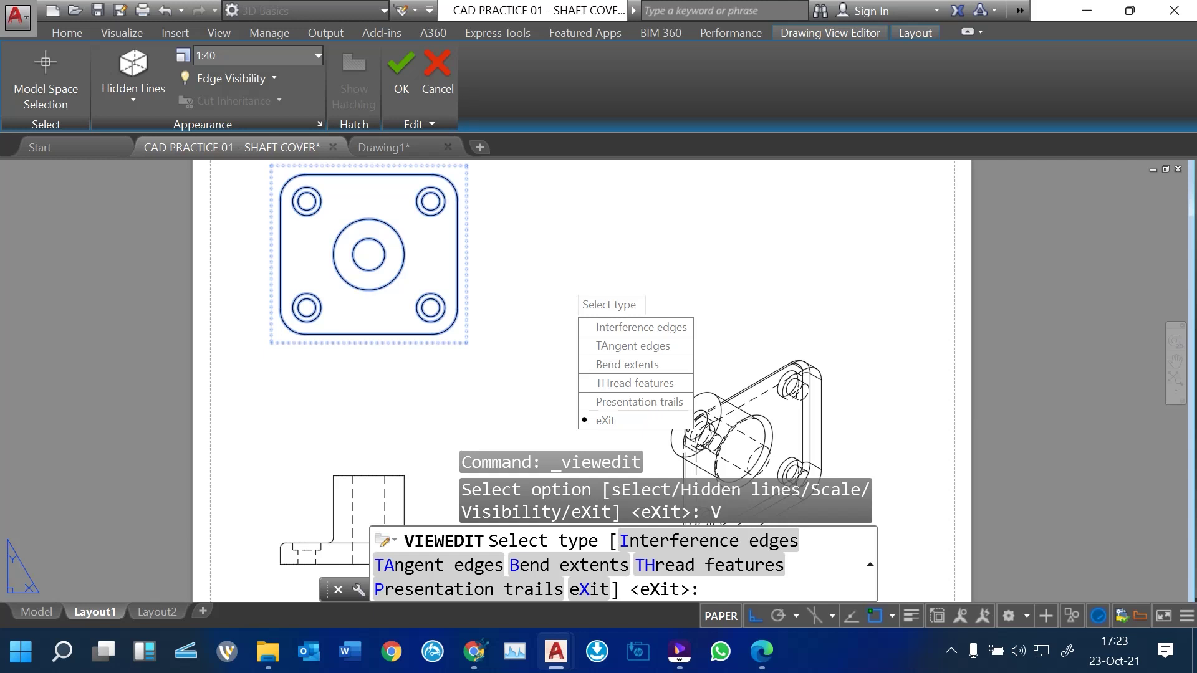
pyautogui.press('Down')
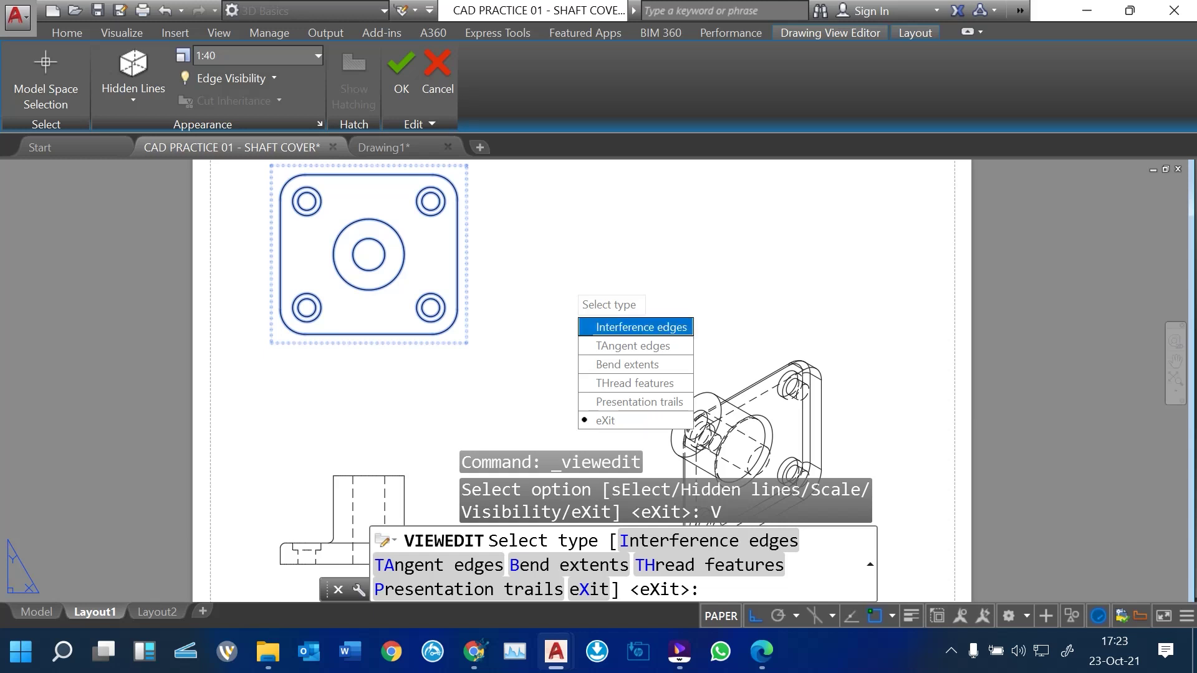
pyautogui.press('Return')
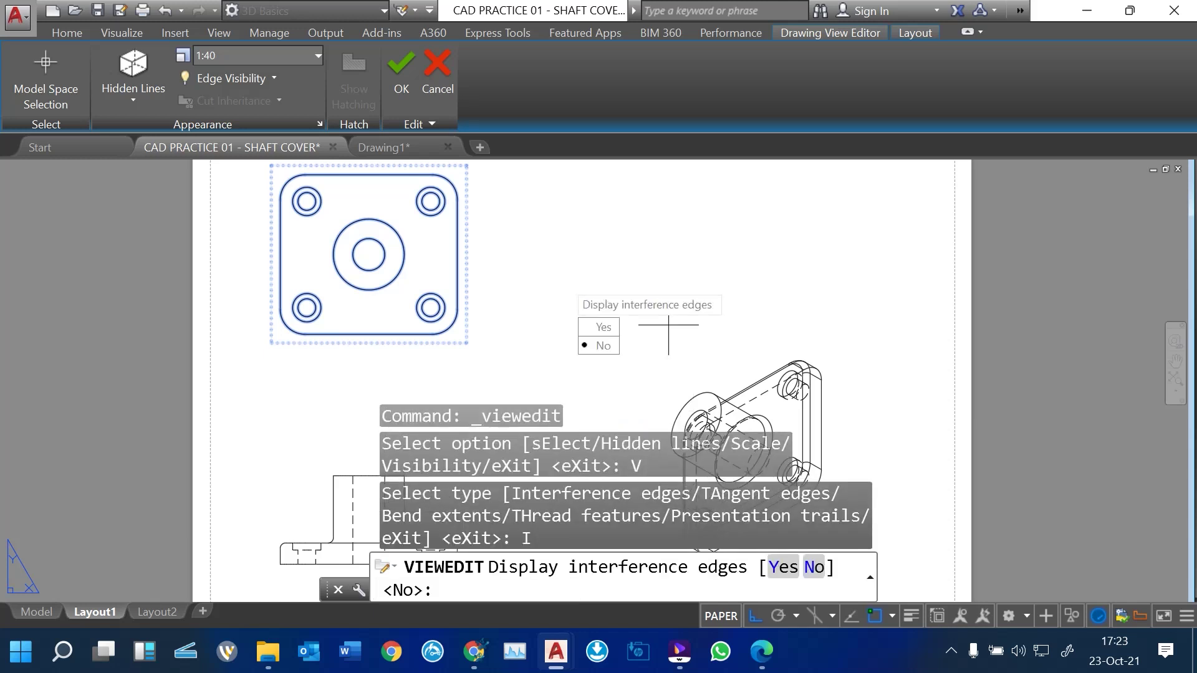
pyautogui.press('Return')
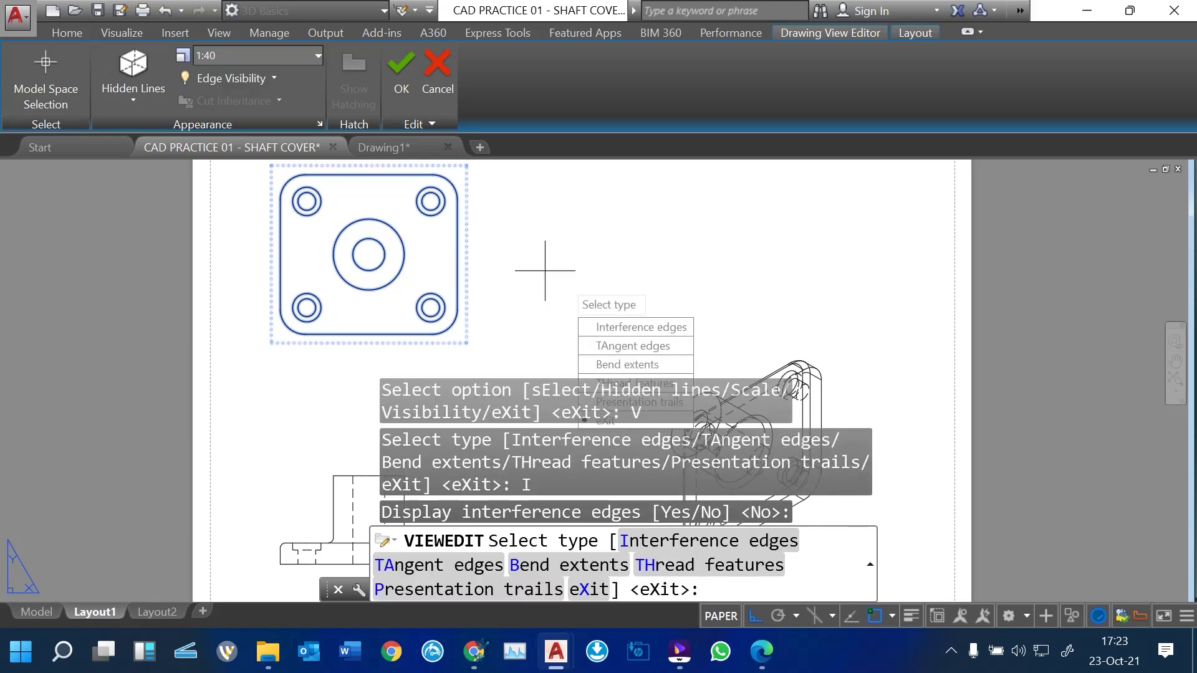
pyautogui.press('Return')
pyautogui.press('Escape')
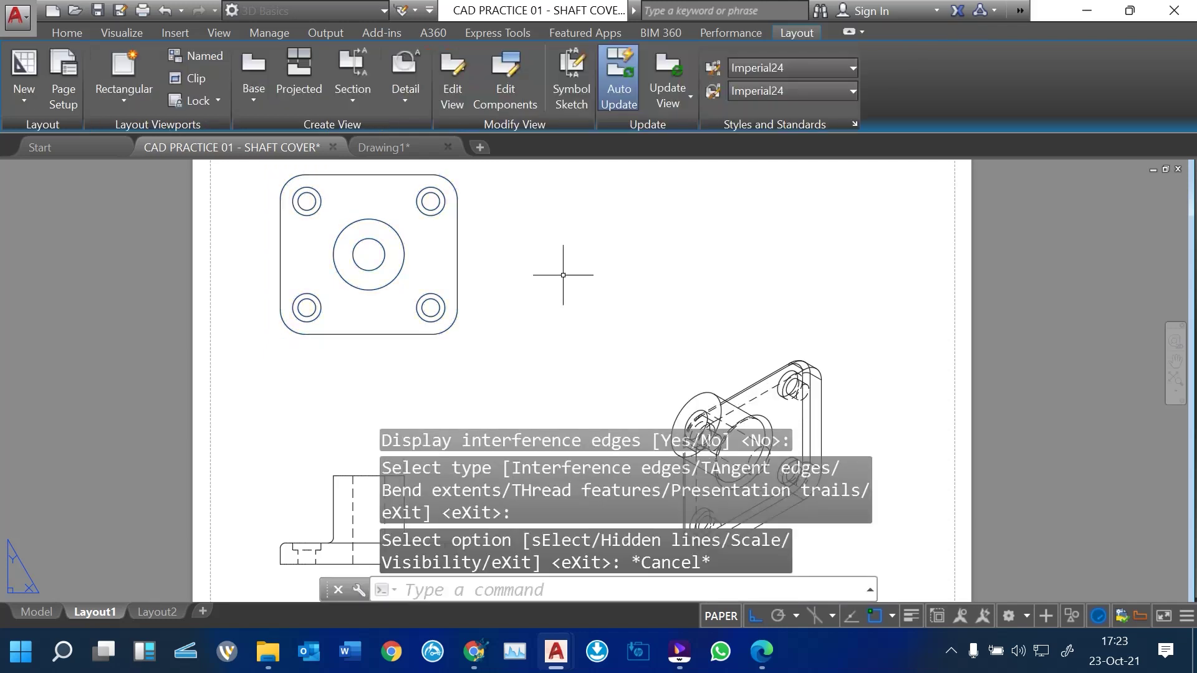
pyautogui.press('Return')
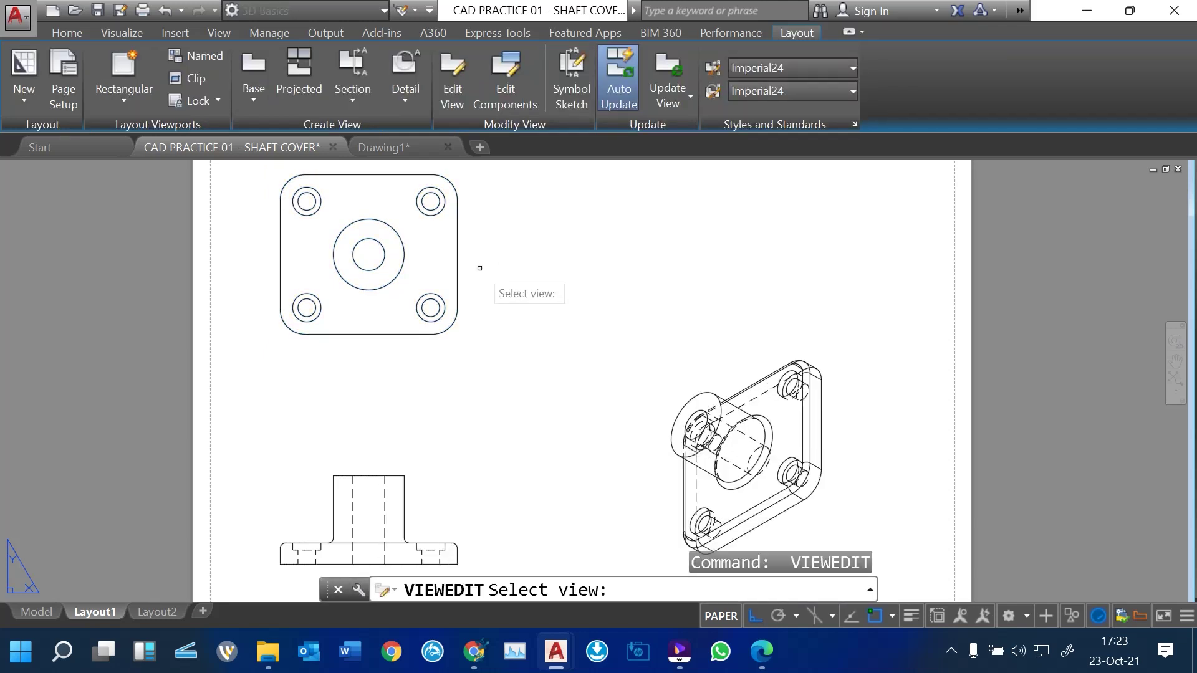
# Change the top view's display style to Shaded with visible lines
pyautogui.click(456, 272)
pyautogui.press('Down')
pyautogui.press('Down')
pyautogui.press('Return')
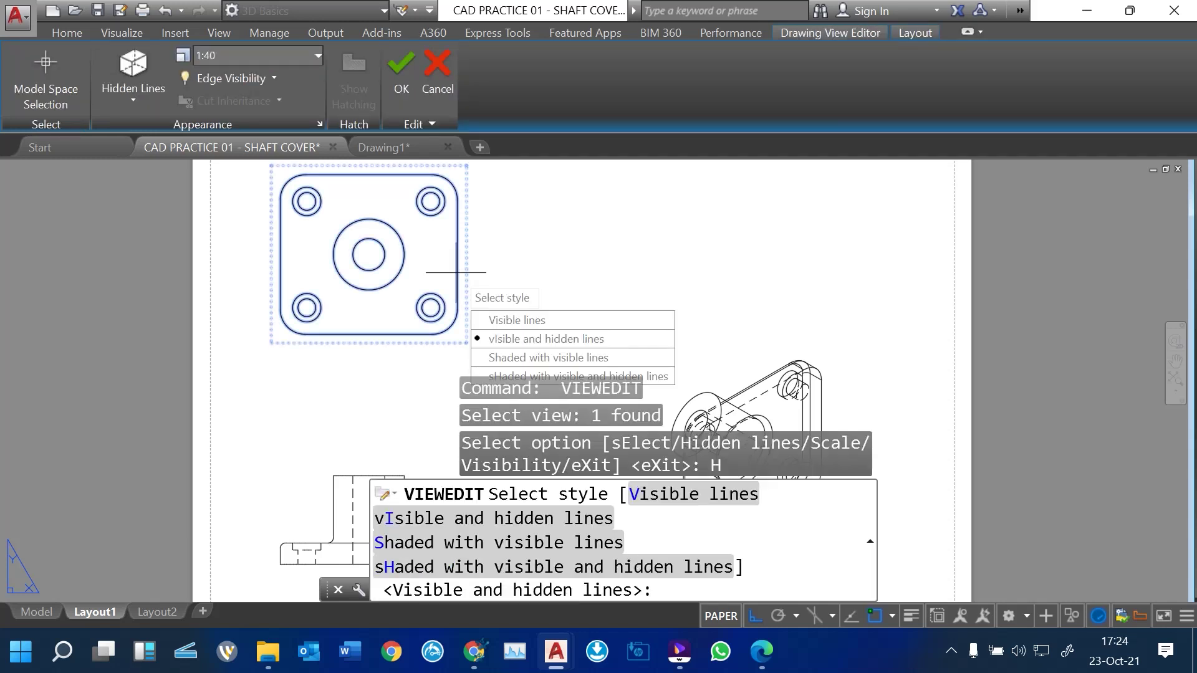
pyautogui.press('Down')
pyautogui.press('Down')
pyautogui.press('Down')
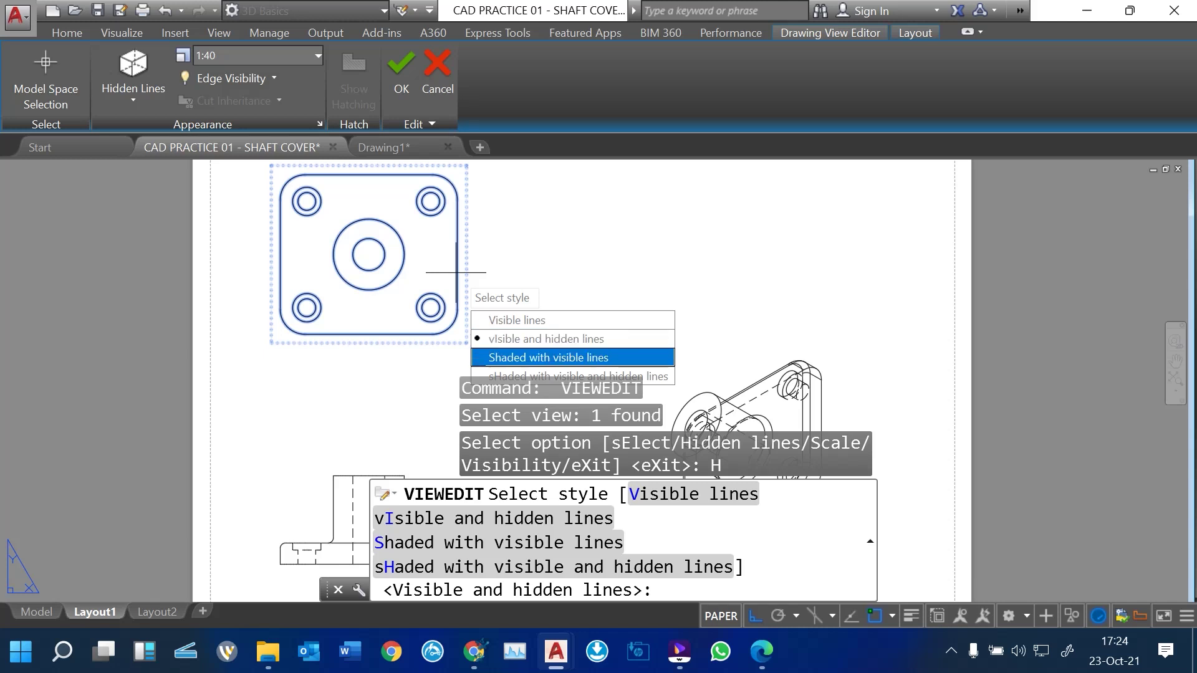
pyautogui.press('Return')
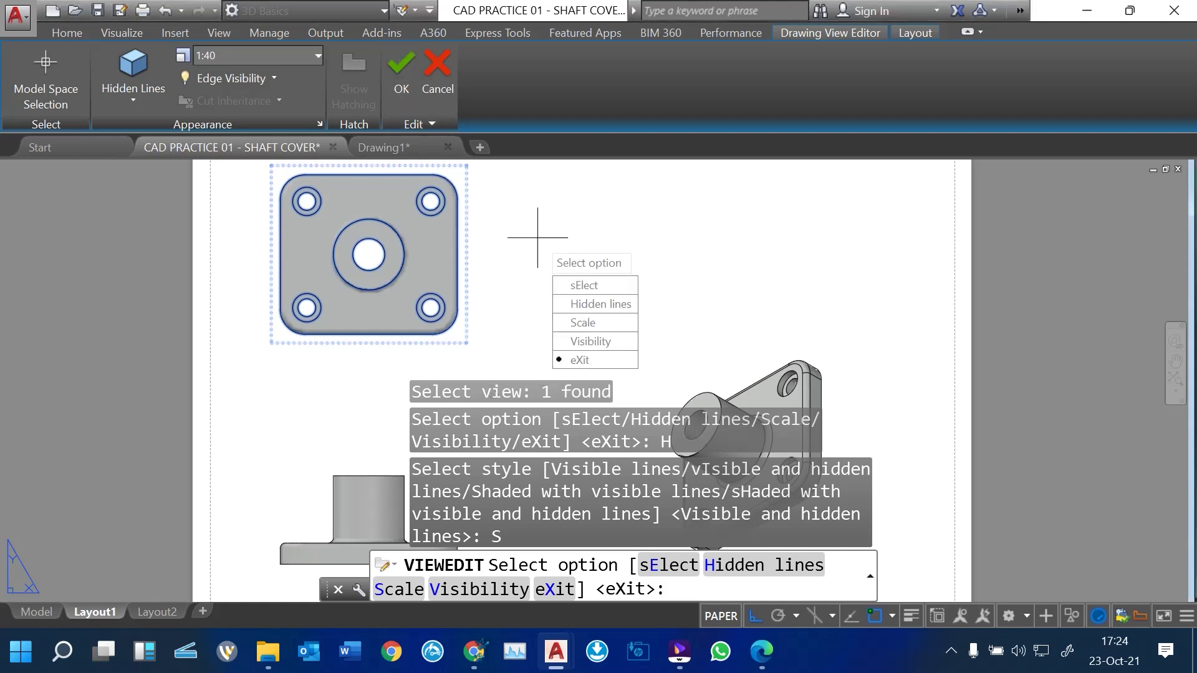
pyautogui.press('Return')
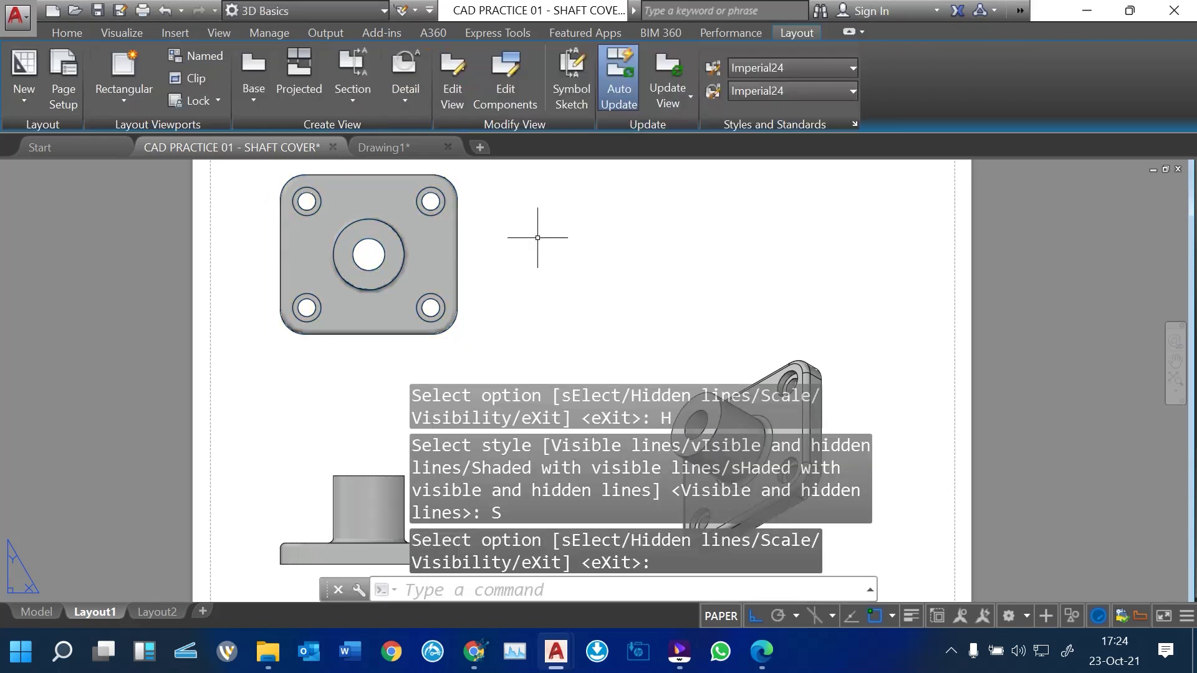
pyautogui.scroll(-4, 409, 309)
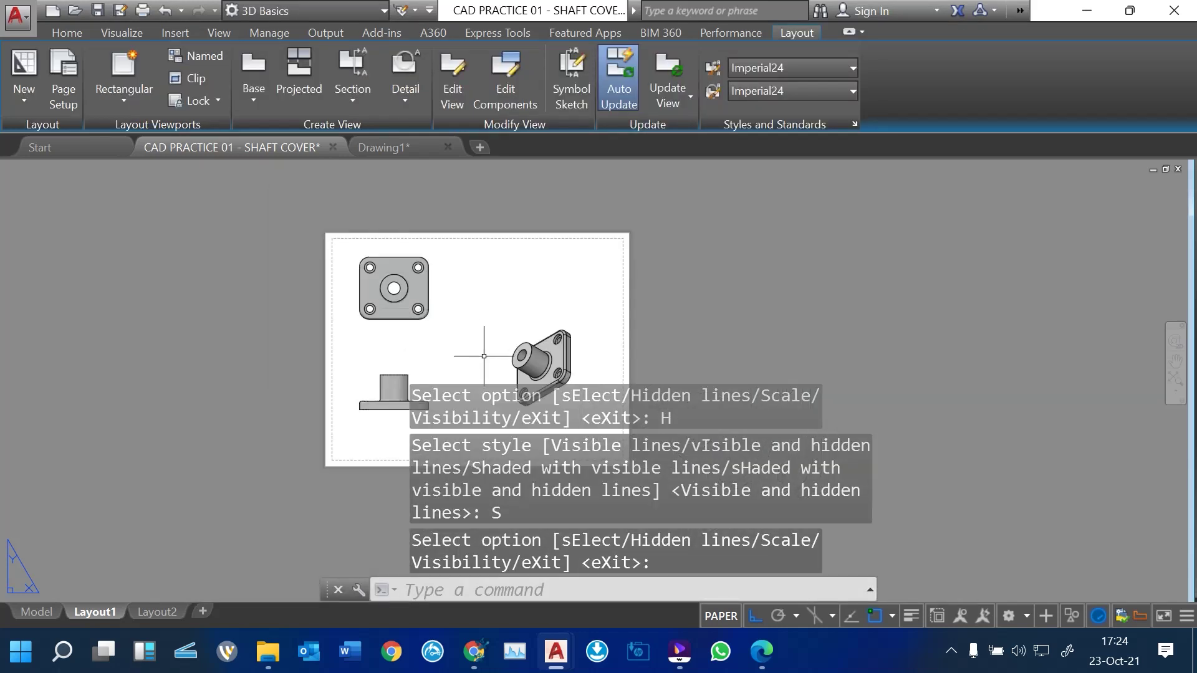
pyautogui.scroll(4, 471, 299)
pyautogui.scroll(-1, 354, 255)
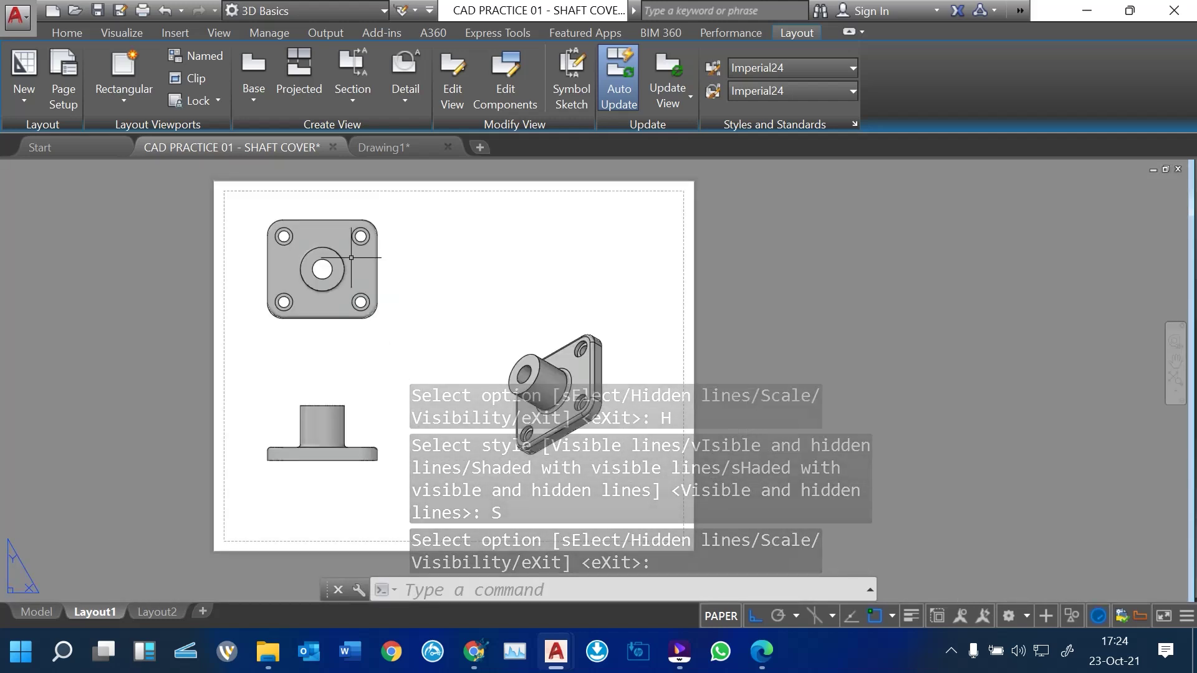
# Show question 4 of COMPUTER AIDED DESIGN.pdf, listing the South West 3D, Plan and End views
pyautogui.click(761, 652)
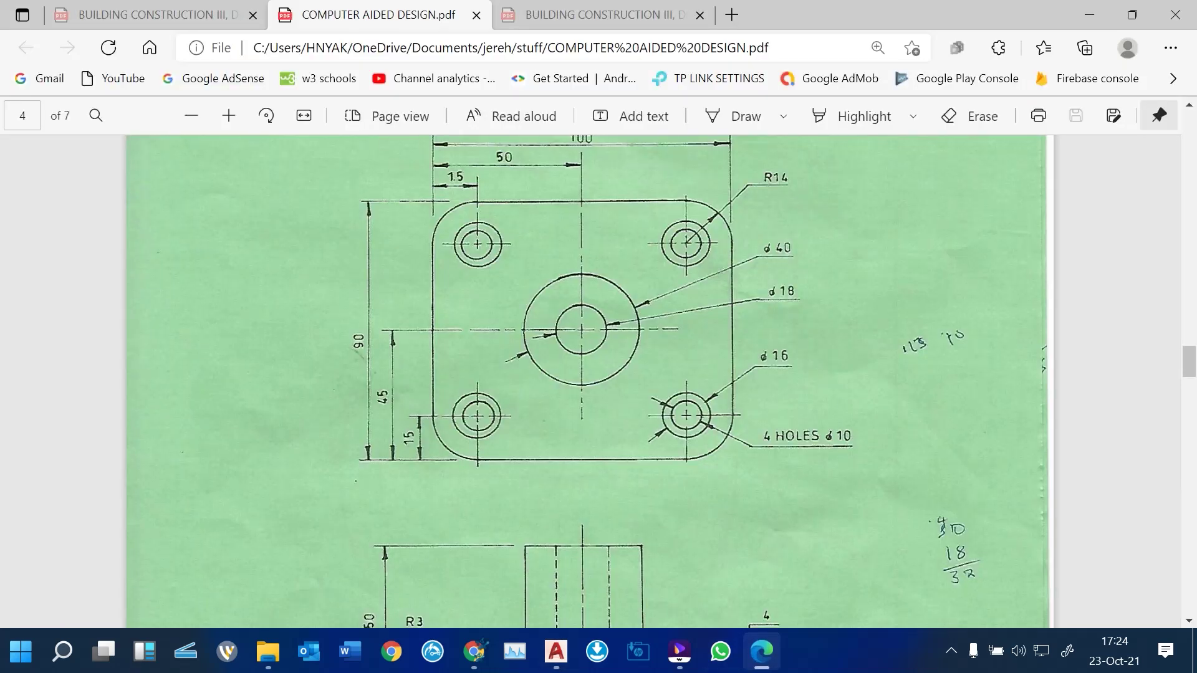
pyautogui.scroll(-3, 586, 380)
pyautogui.scroll(6, 586, 380)
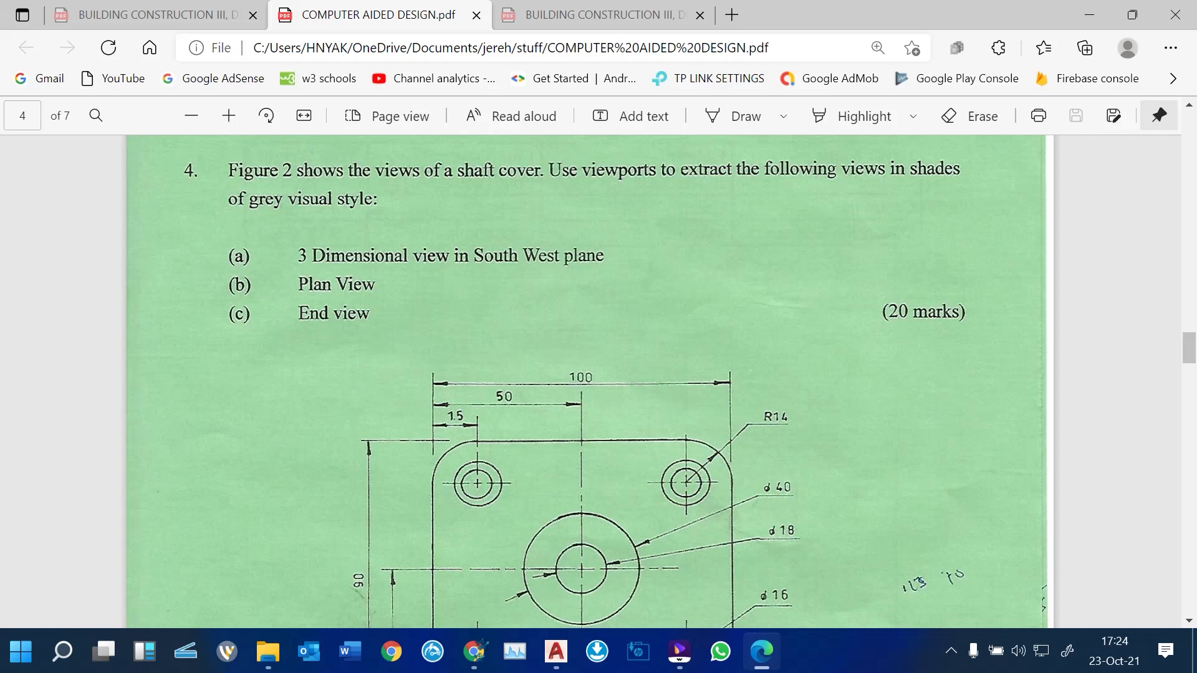
# Return to the CAD PRACTICE 01 drawing and zoom around the shaded top, front and isometric views
pyautogui.moveTo(556, 652)
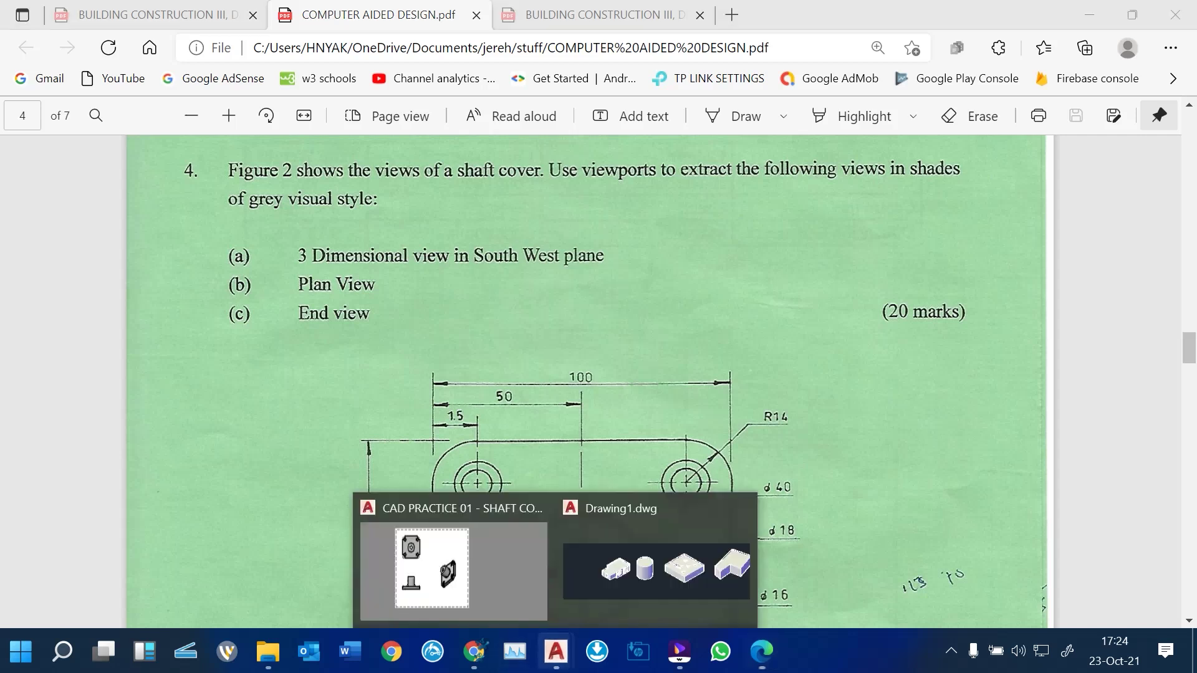
pyautogui.click(448, 571)
pyautogui.scroll(4, 301, 271)
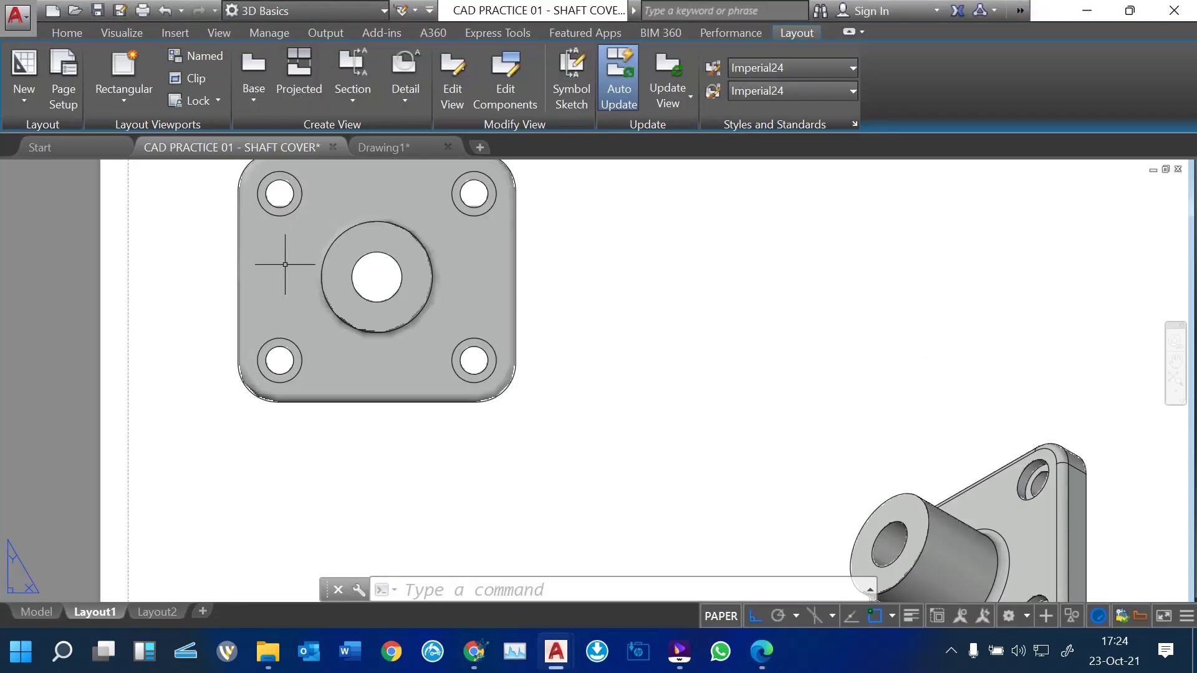
pyautogui.scroll(-4, 382, 290)
pyautogui.scroll(6, 353, 415)
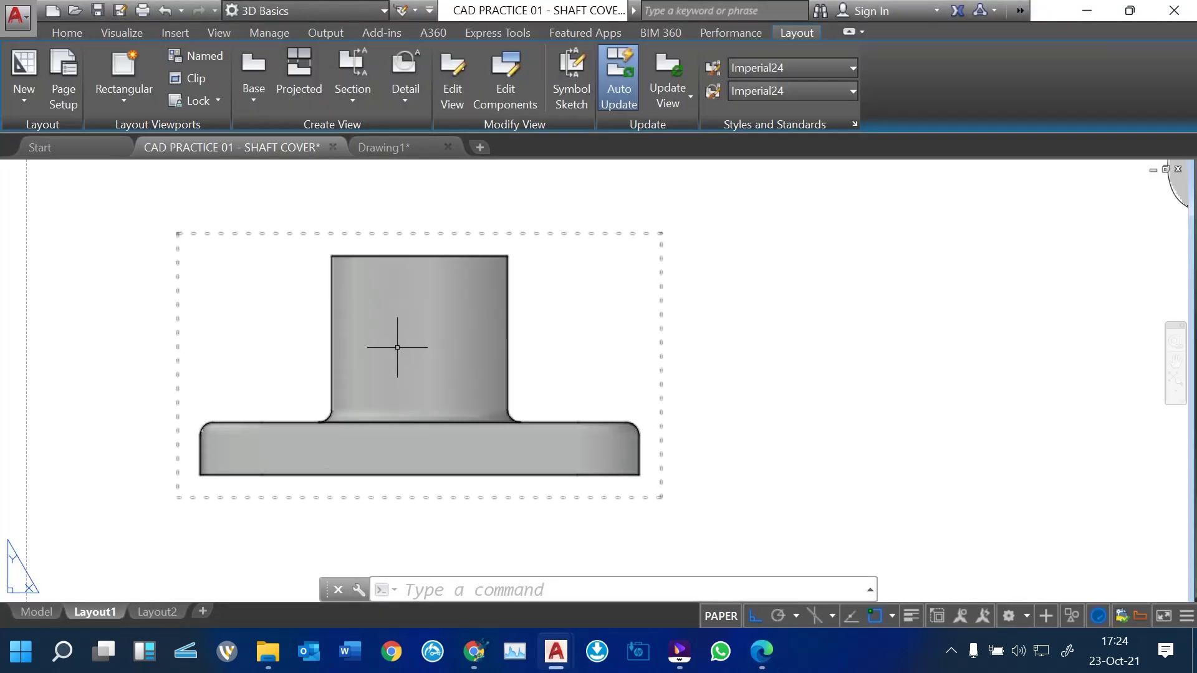
pyautogui.scroll(-2, 314, 453)
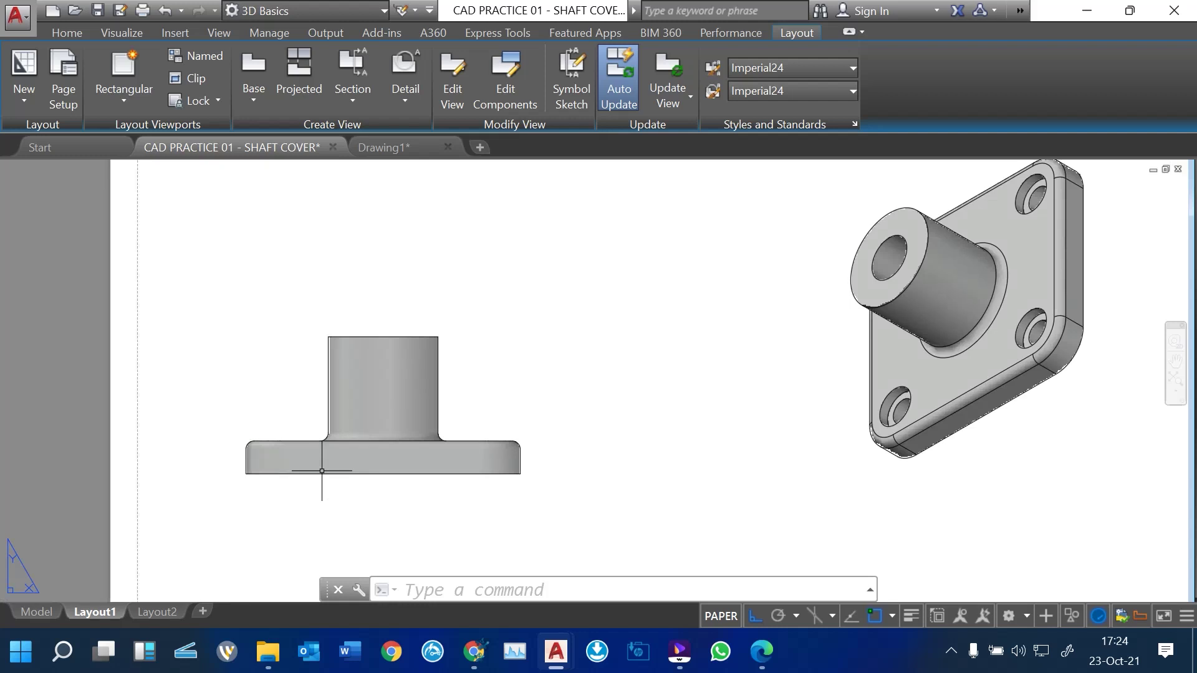
pyautogui.scroll(-2, 343, 460)
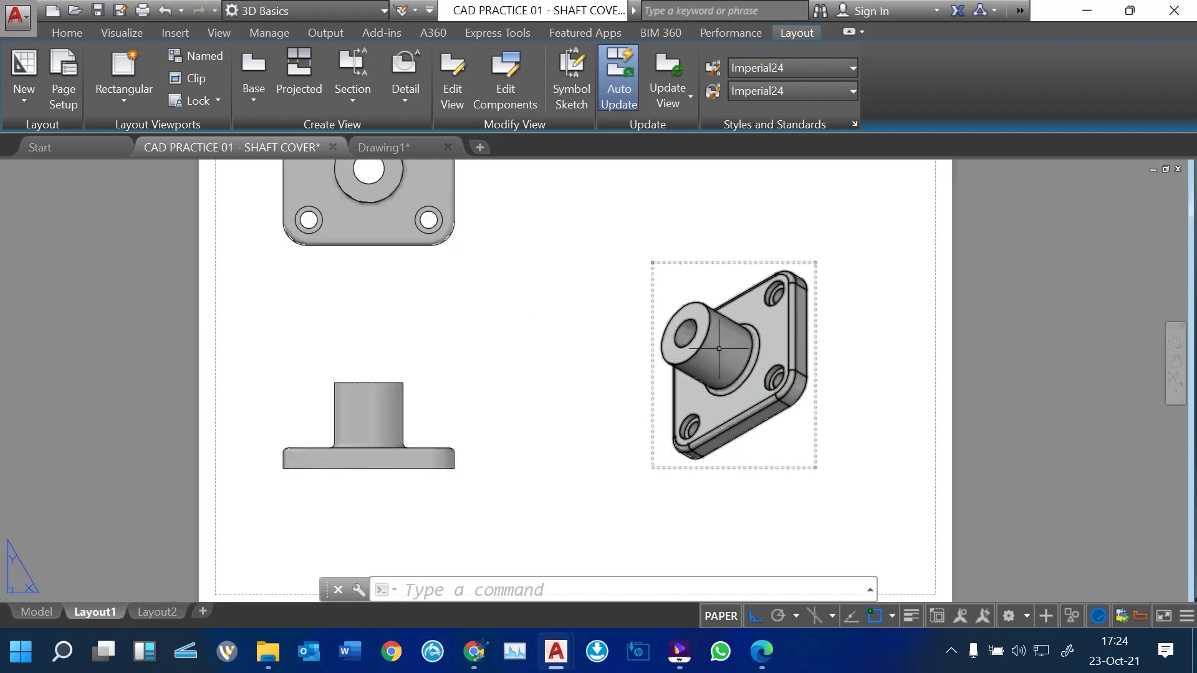
pyautogui.scroll(4, 718, 349)
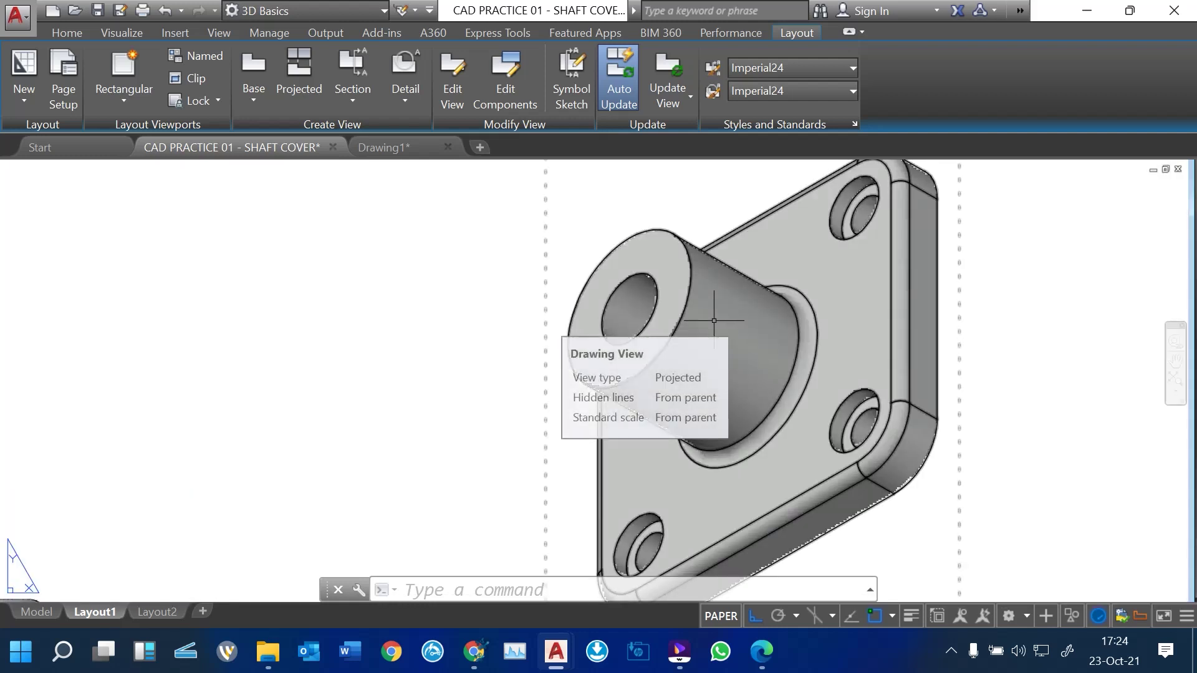
pyautogui.scroll(-4, 714, 320)
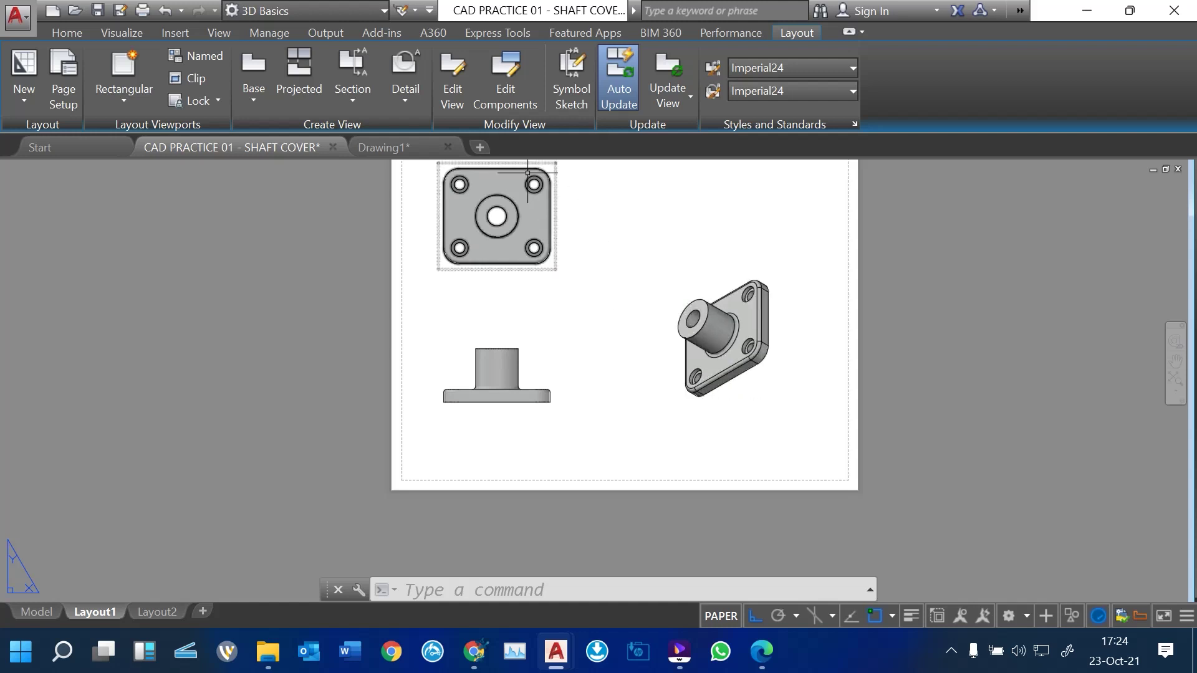
pyautogui.scroll(4, 483, 199)
pyautogui.scroll(-4, 471, 299)
pyautogui.scroll(4, 452, 230)
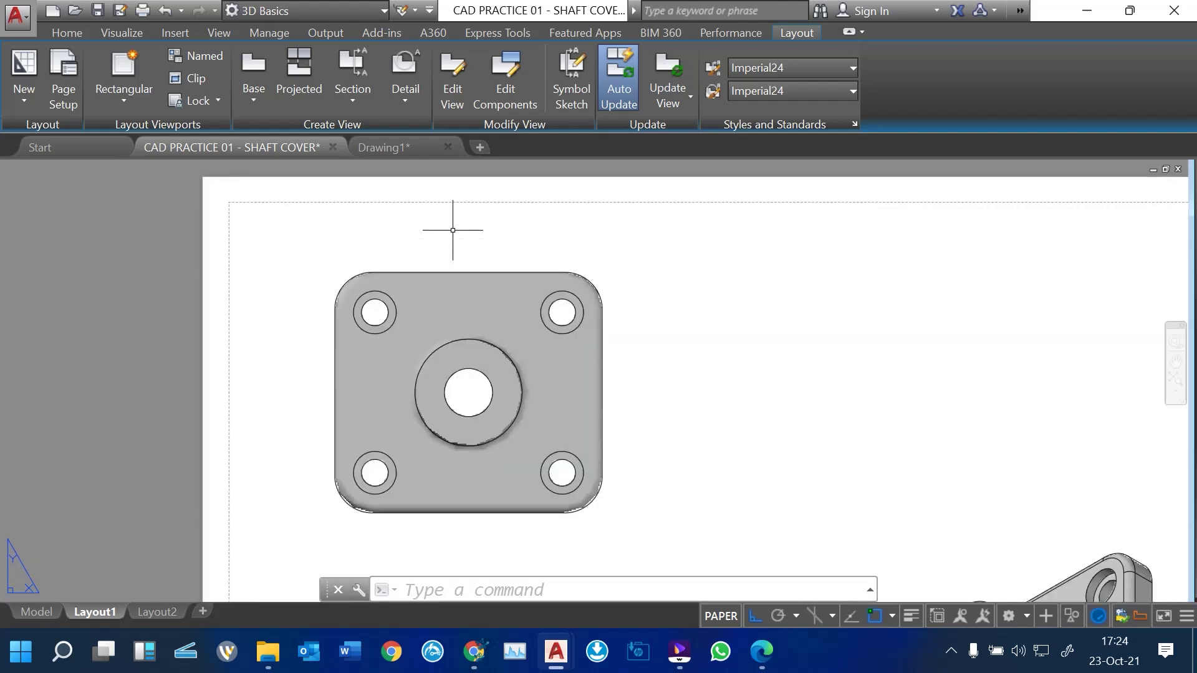
pyautogui.scroll(-4, 452, 230)
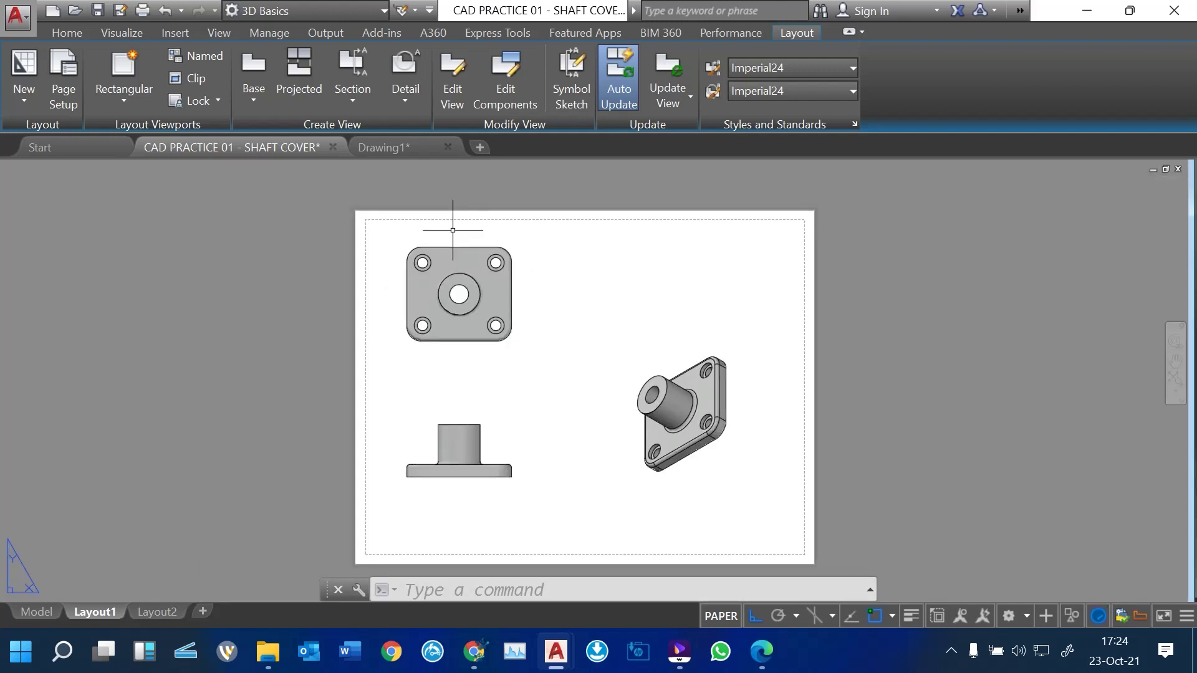
pyautogui.scroll(4, 472, 249)
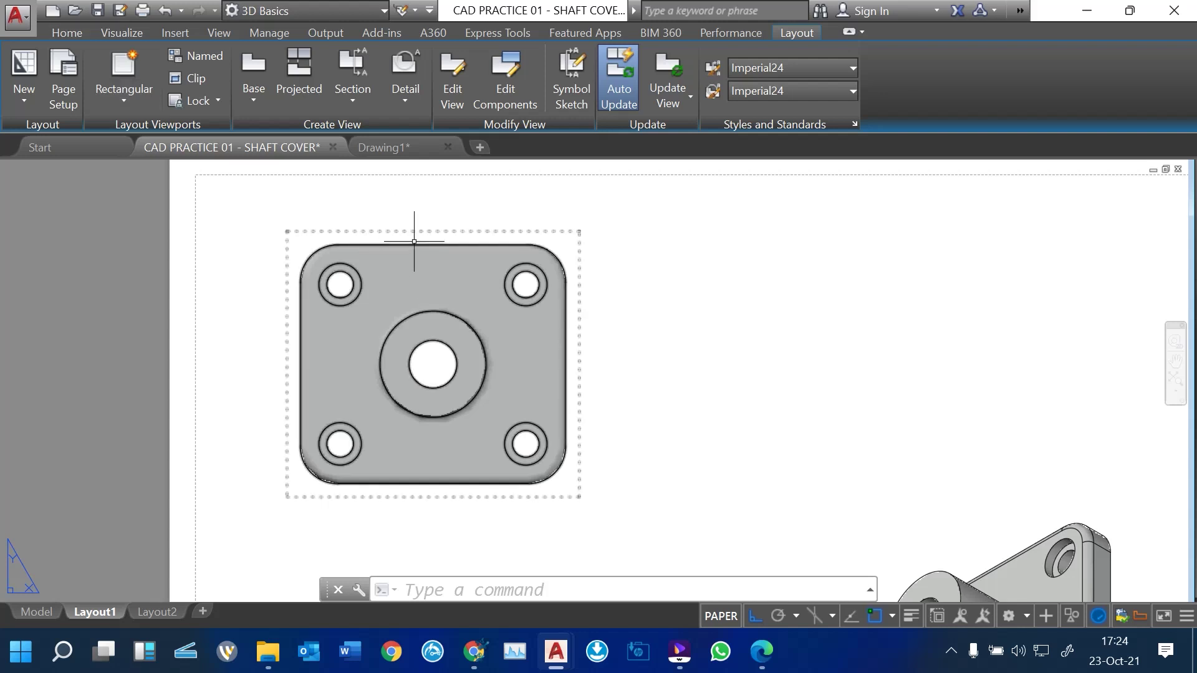
# Add a 100 linear width dimension above the top view, edge to edge
pyautogui.write('DIM')
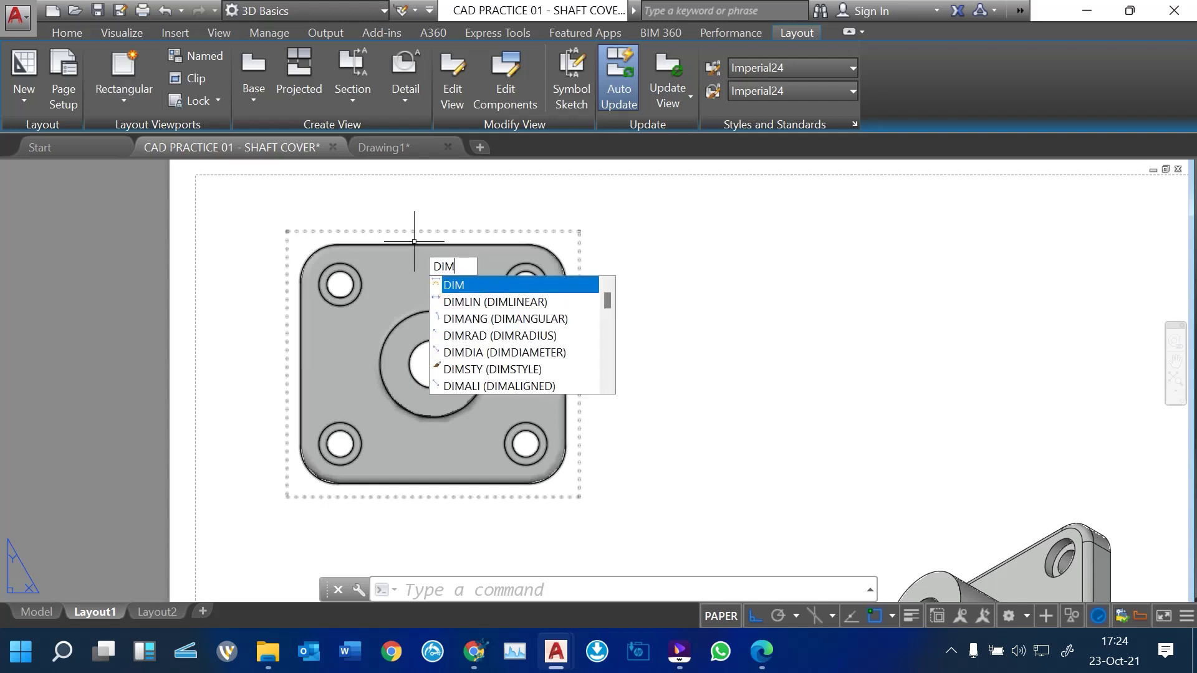
pyautogui.press('Down')
pyautogui.press('Return')
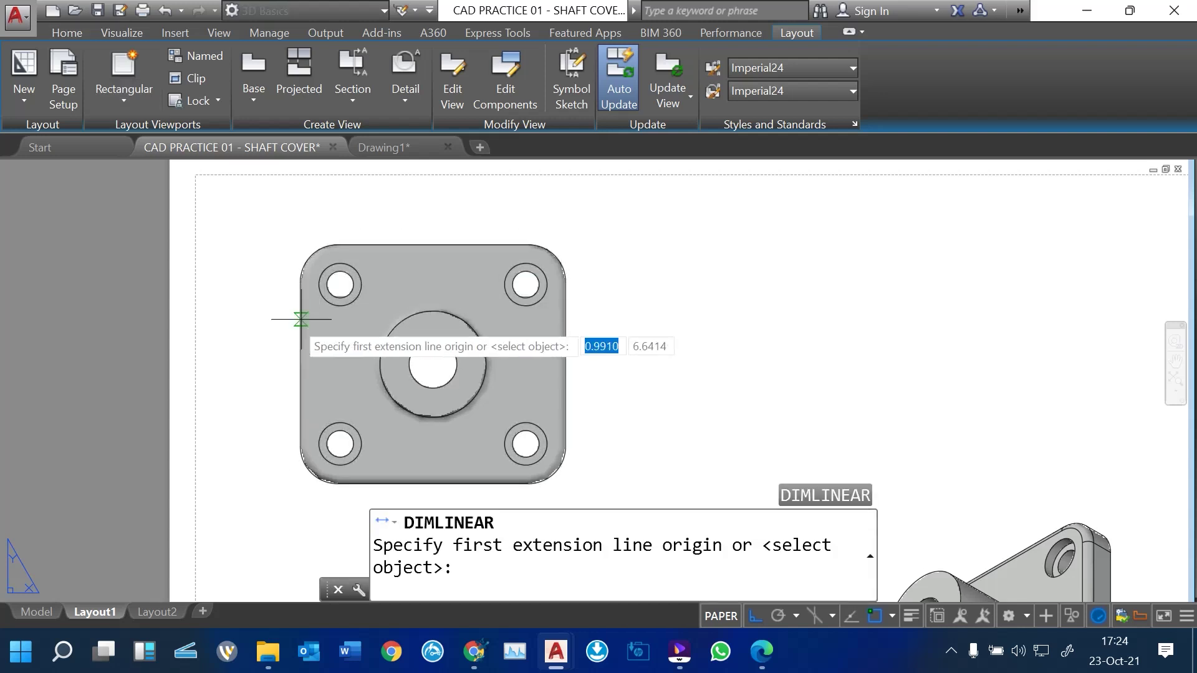
pyautogui.click(304, 364)
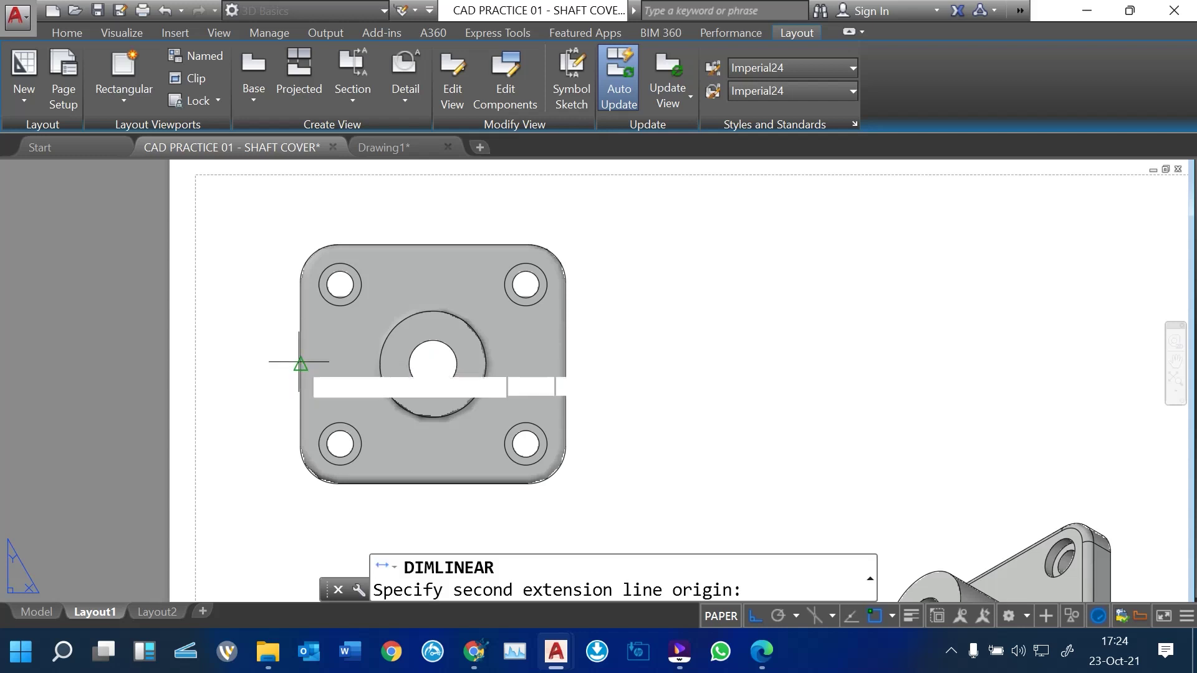
pyautogui.click(566, 363)
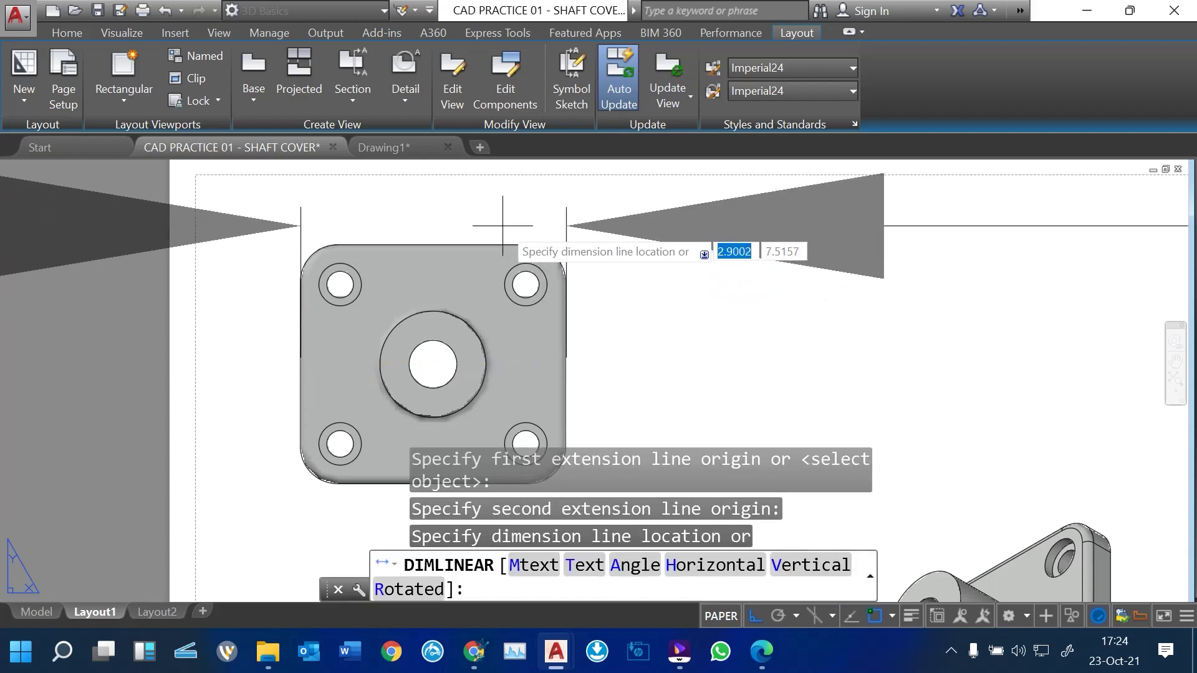
pyautogui.click(482, 204)
pyautogui.scroll(-2, 486, 360)
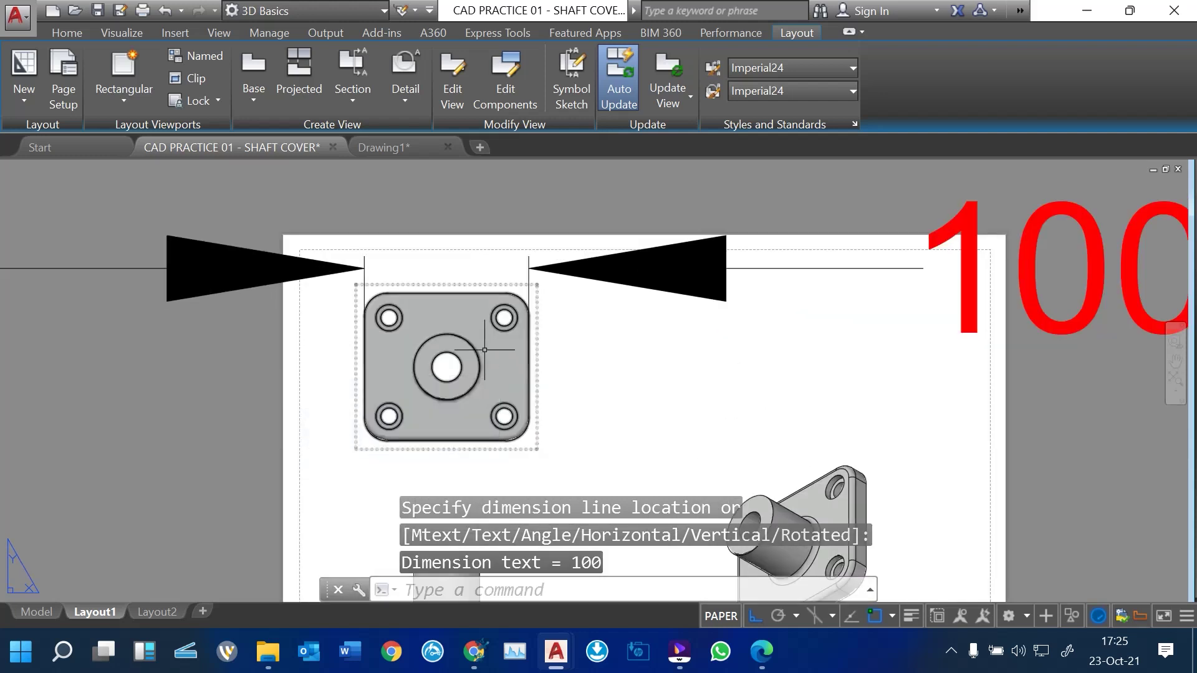
# Add a 90 vertical dimension to the right of the top view
pyautogui.press('Return')
pyautogui.click(447, 293)
pyautogui.click(446, 441)
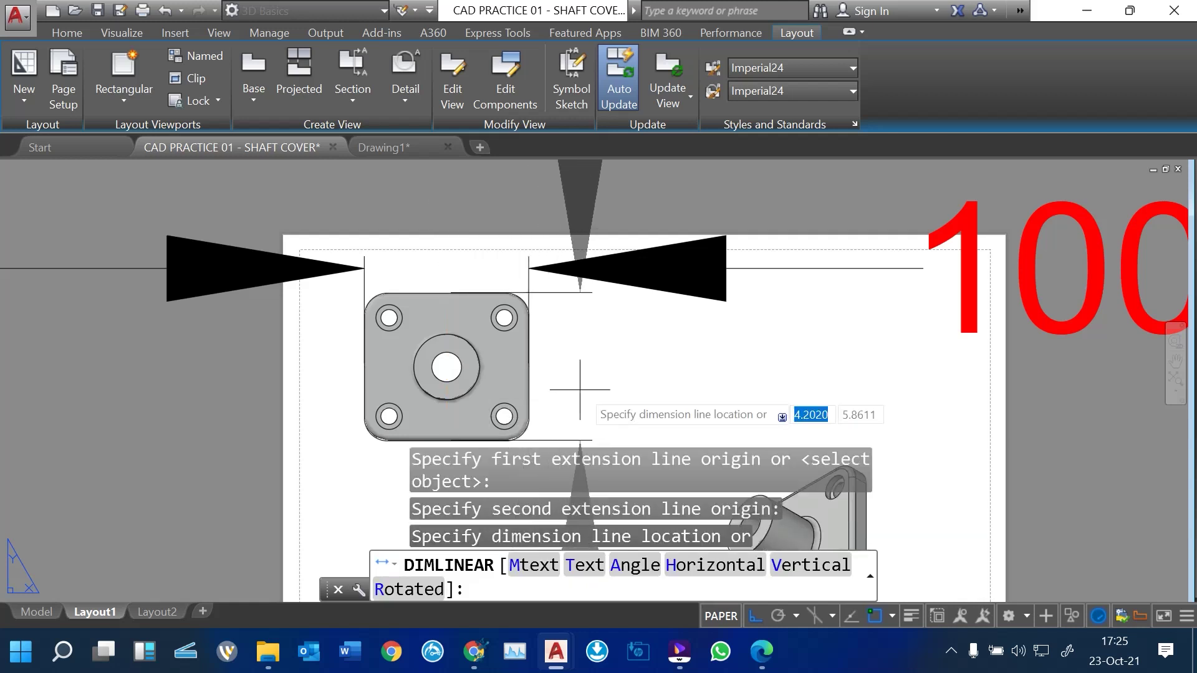
pyautogui.click(626, 334)
# Switch the workspace to Drafting & Annotation
pyautogui.scroll(-6, 499, 341)
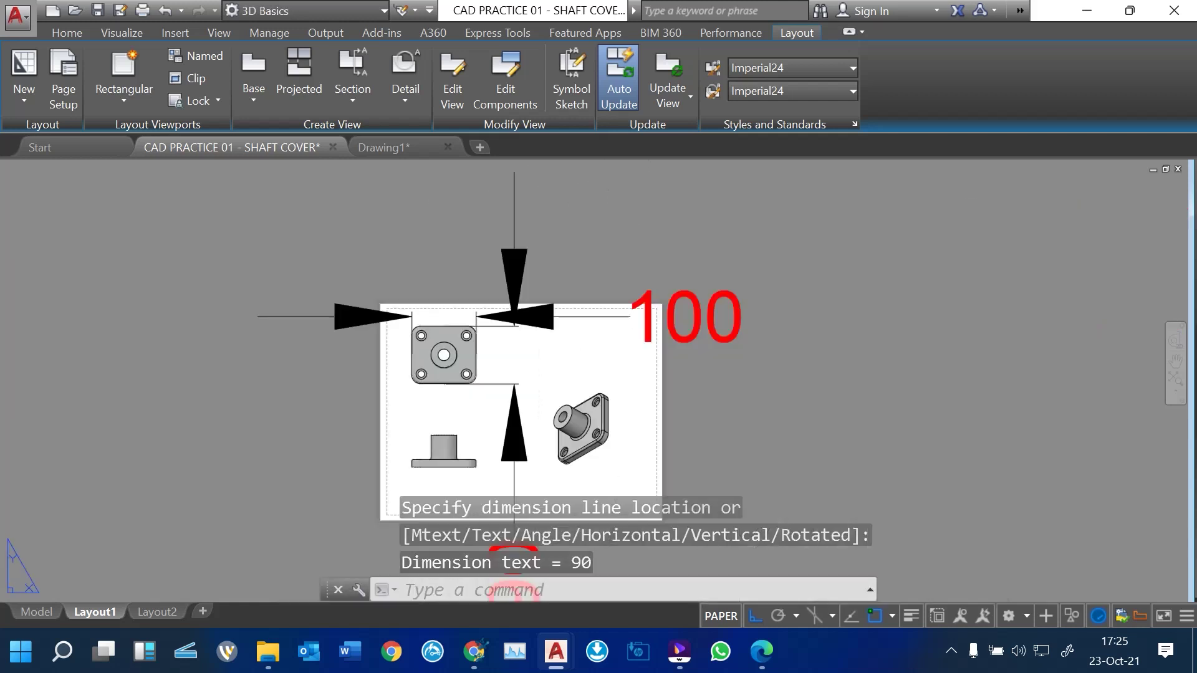
pyautogui.scroll(4, 440, 339)
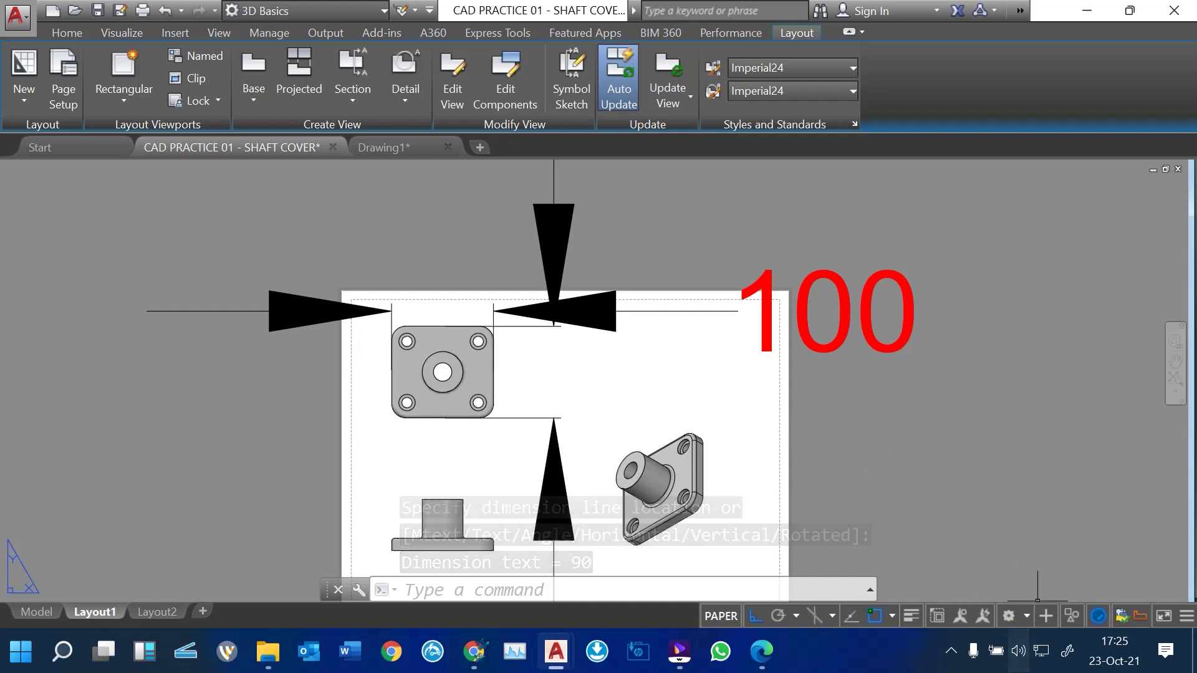
pyautogui.click(1008, 616)
pyautogui.click(1105, 522)
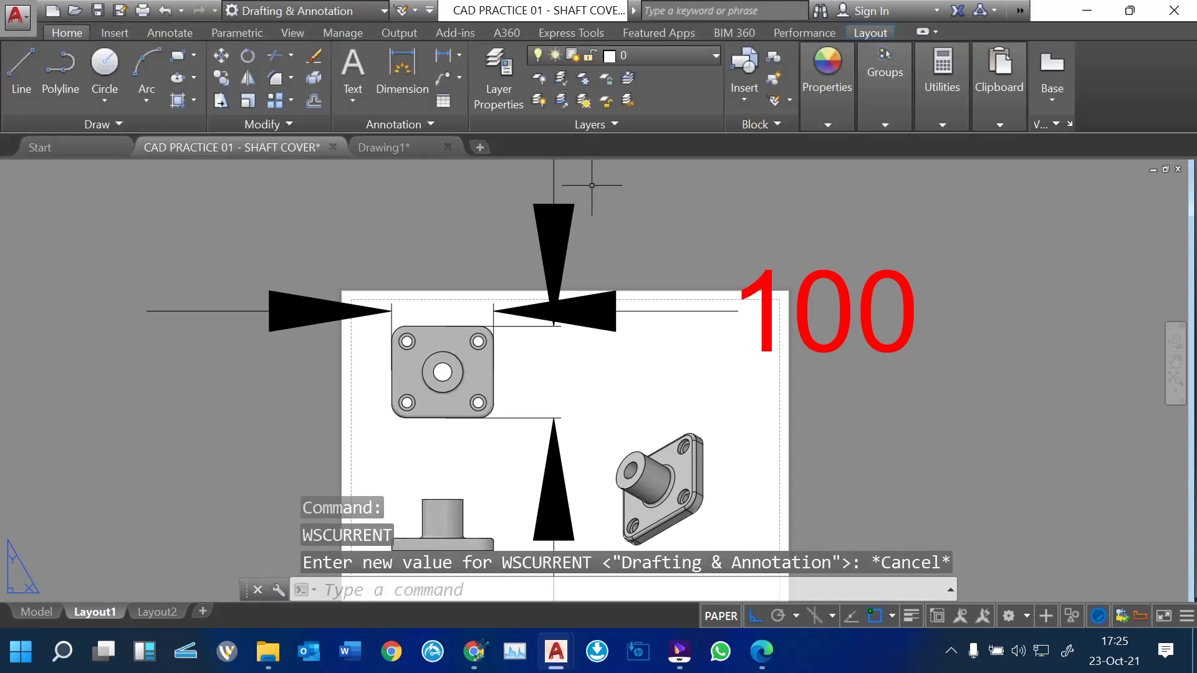
# In the Standard dimension style, set the dimension text style height to 0.2 and make it current
pyautogui.write('DIM')
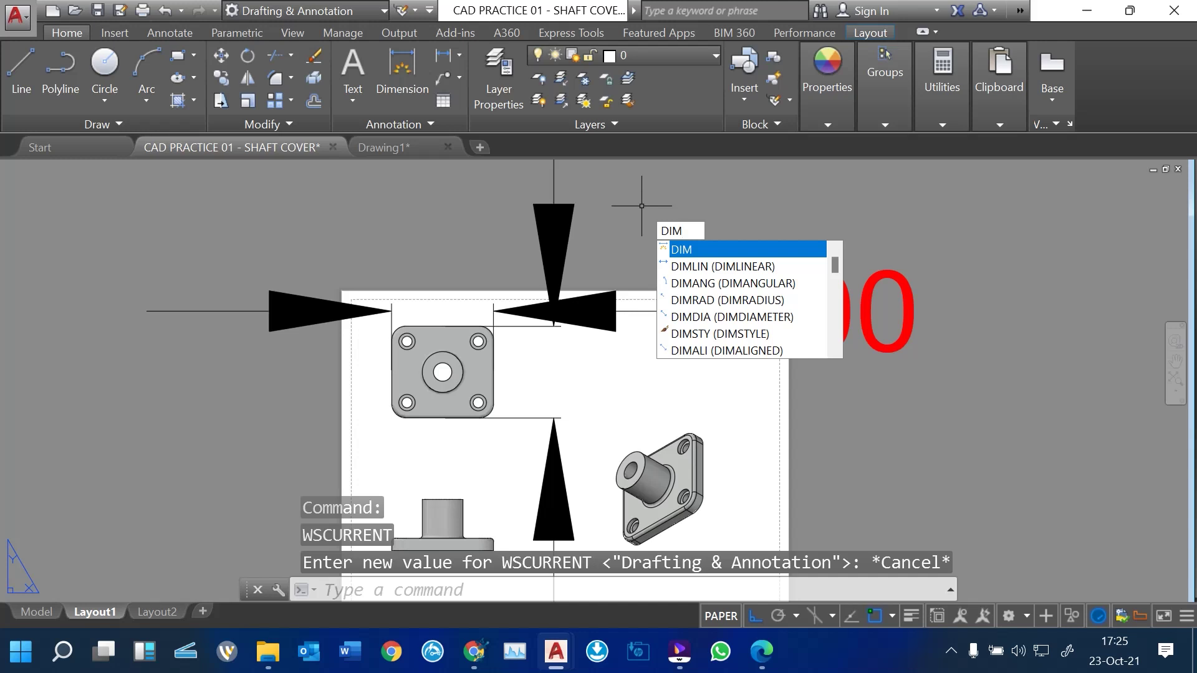
pyautogui.press('Down')
pyautogui.press('Down')
pyautogui.press('Down')
pyautogui.press('Down')
pyautogui.press('Down')
pyautogui.press('Escape')
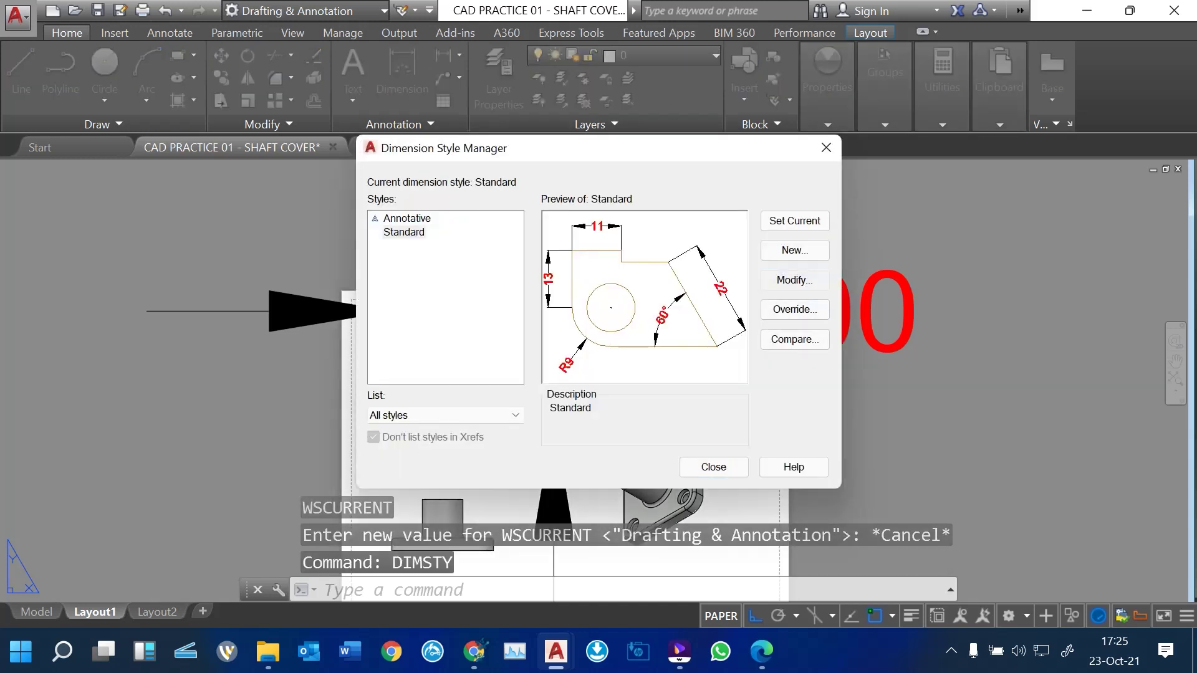
pyautogui.hotkey('alt', 'm')
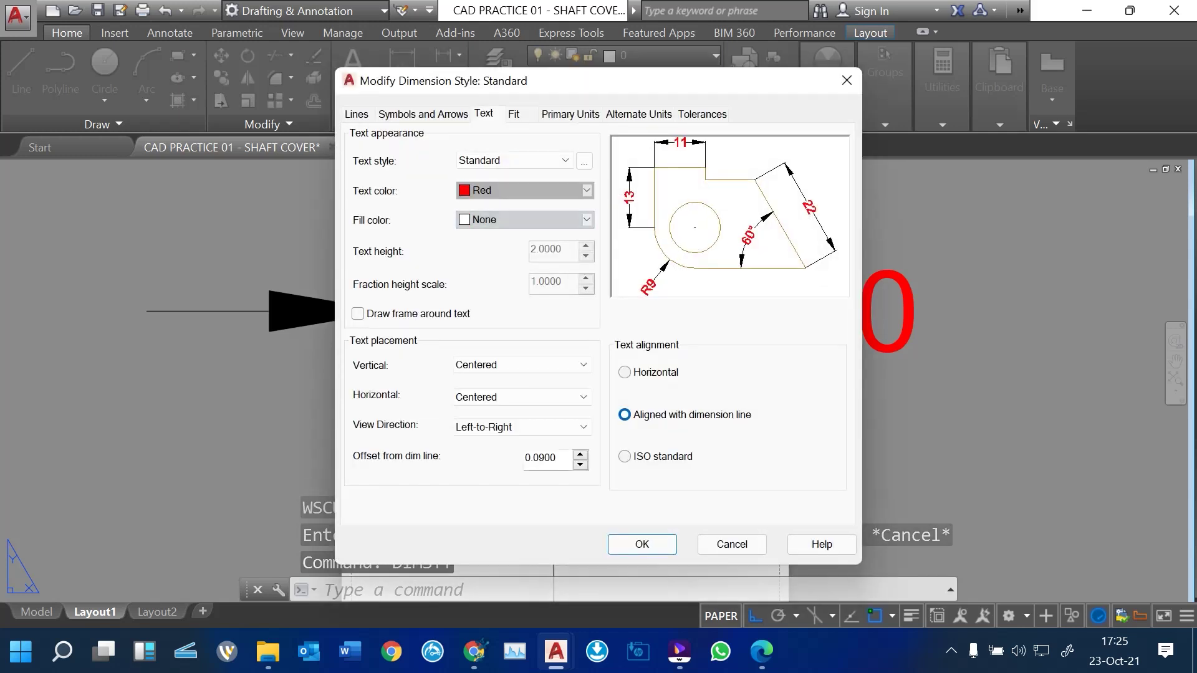
pyautogui.click(584, 161)
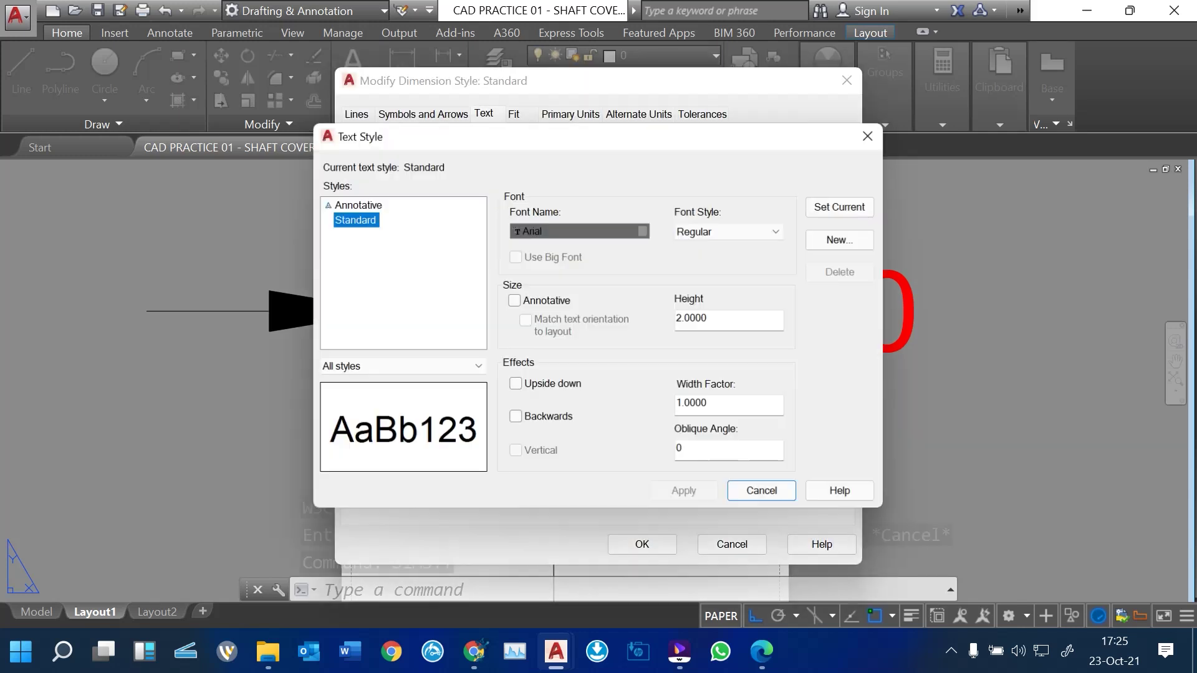
pyautogui.hotkey('alt', 't')
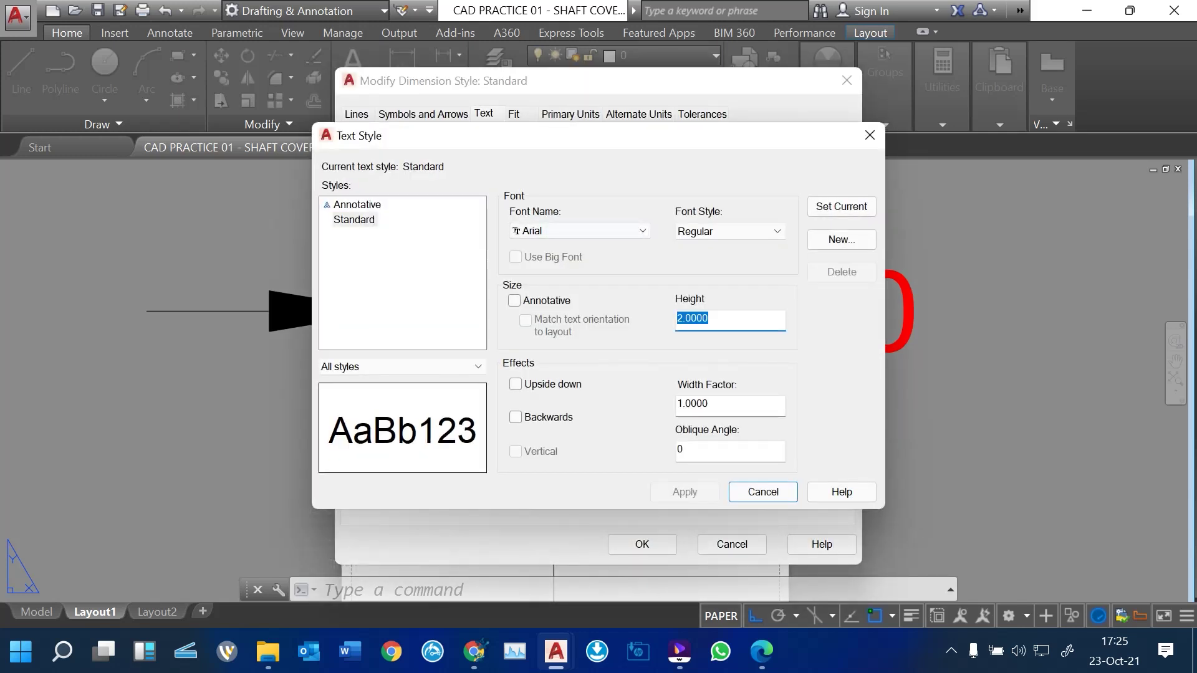
pyautogui.write('.2')
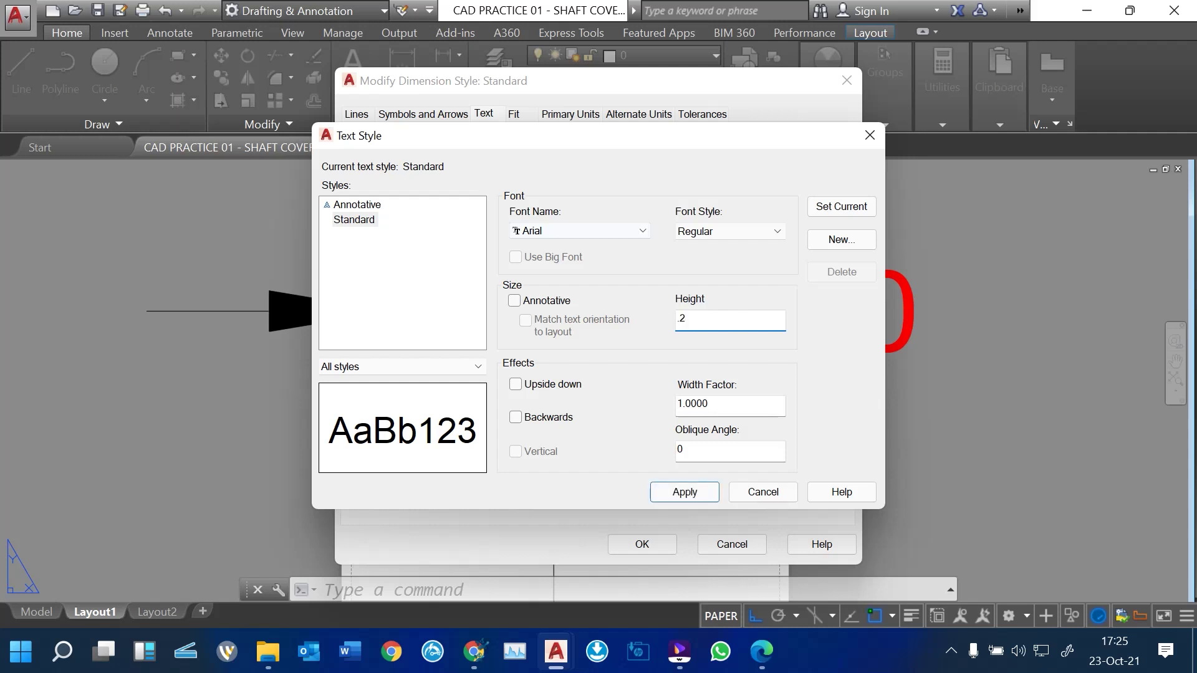
pyautogui.hotkey('alt', 'c')
pyautogui.press('Return')
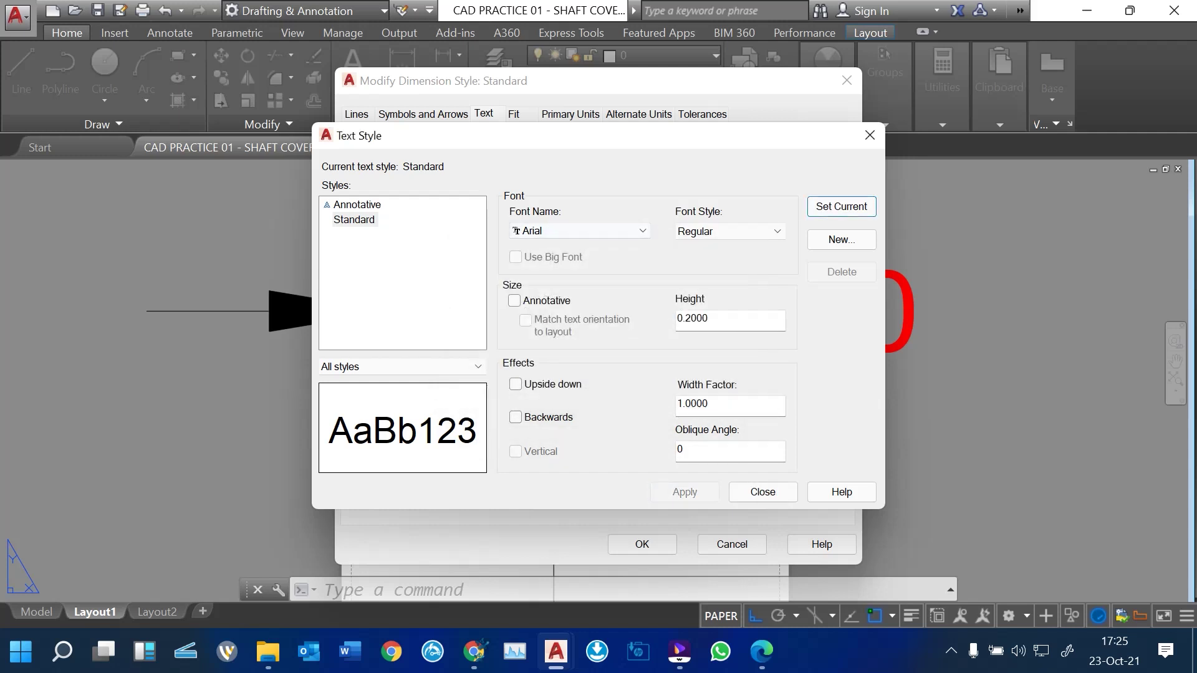
pyautogui.press('Escape')
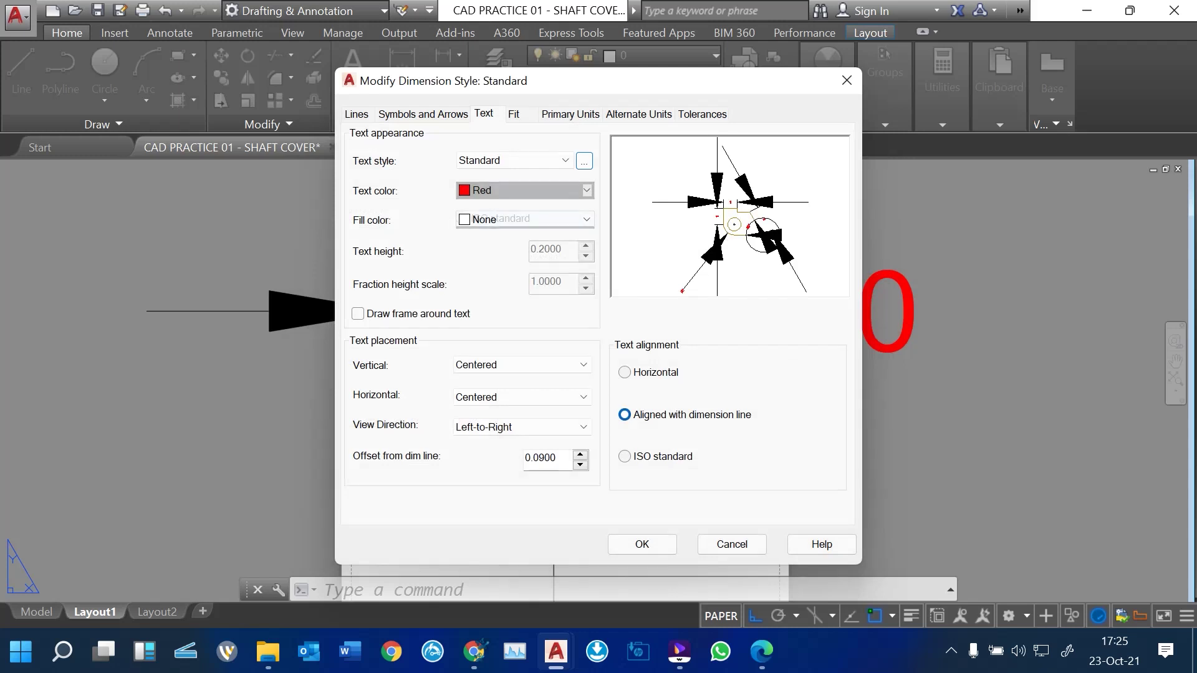
# Set the Standard style's arrow size to 0.2 and apply the modified style
pyautogui.hotkey('ctrl', 'shift', 'Tab')
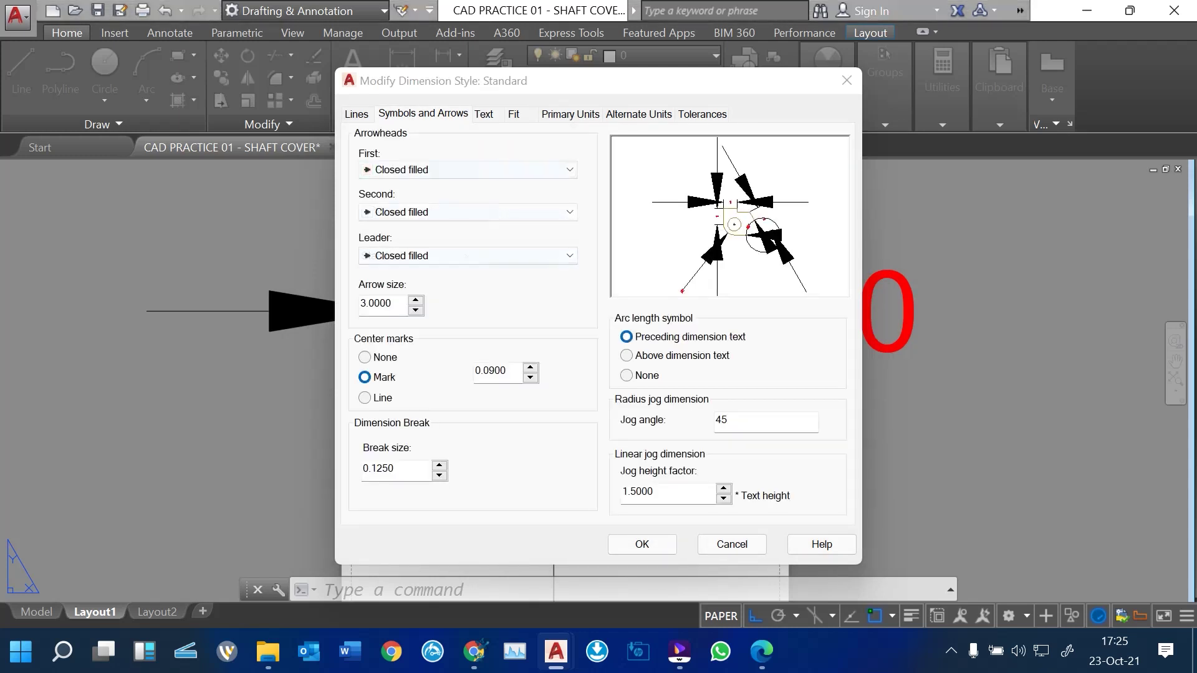
pyautogui.click(376, 304)
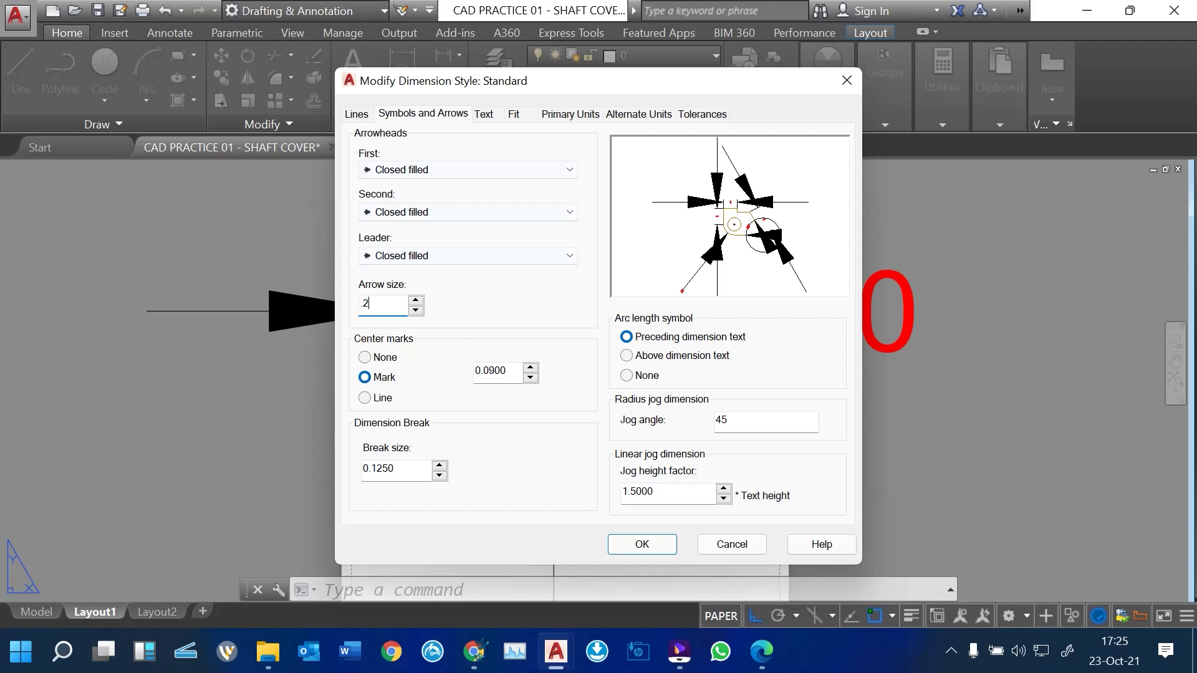
pyautogui.hotkey('ctrl', 'shift', 'Tab')
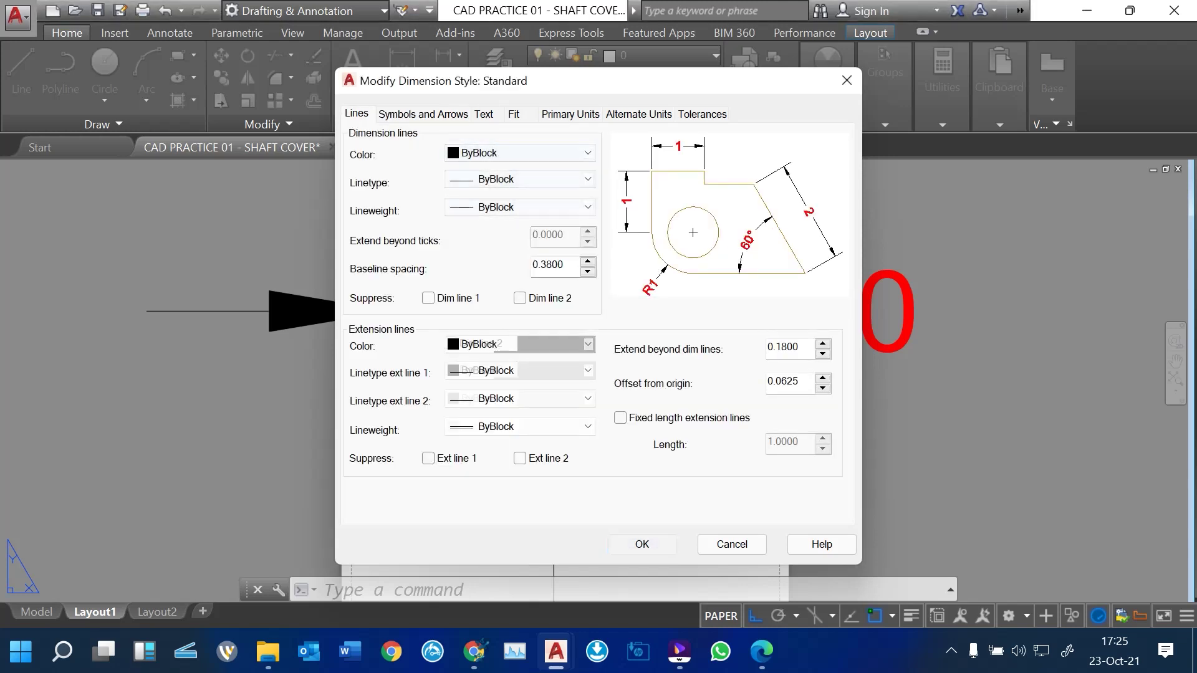
pyautogui.press('Return')
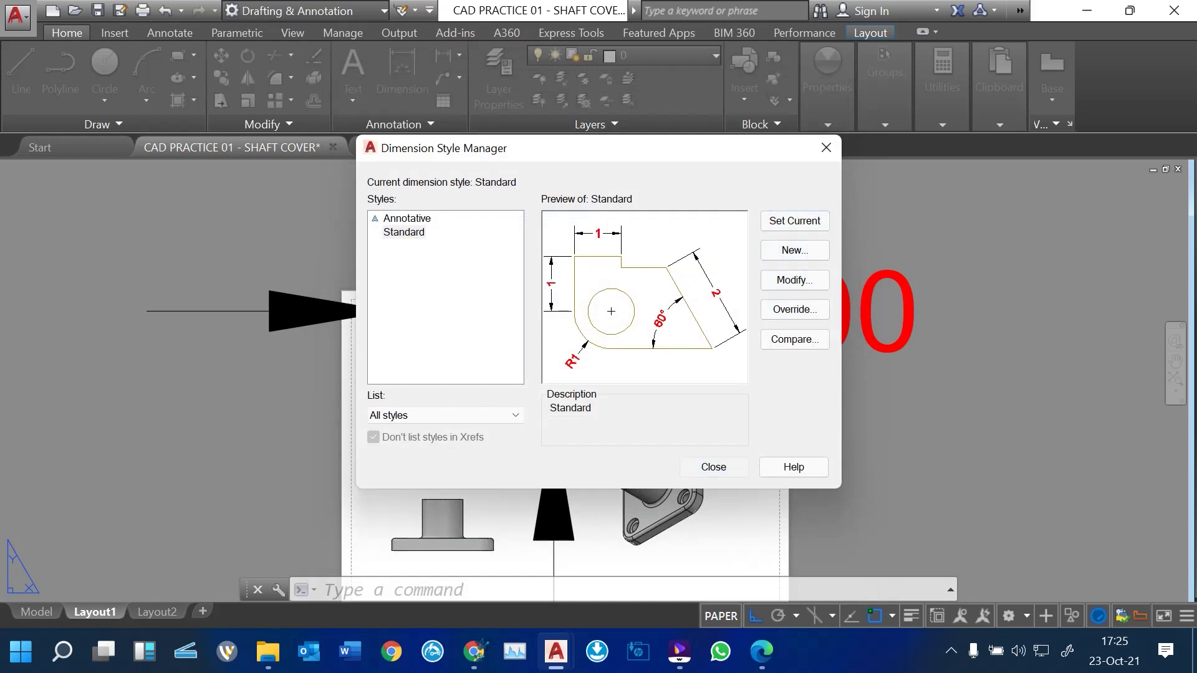
pyautogui.press('Escape')
pyautogui.scroll(3, 447, 364)
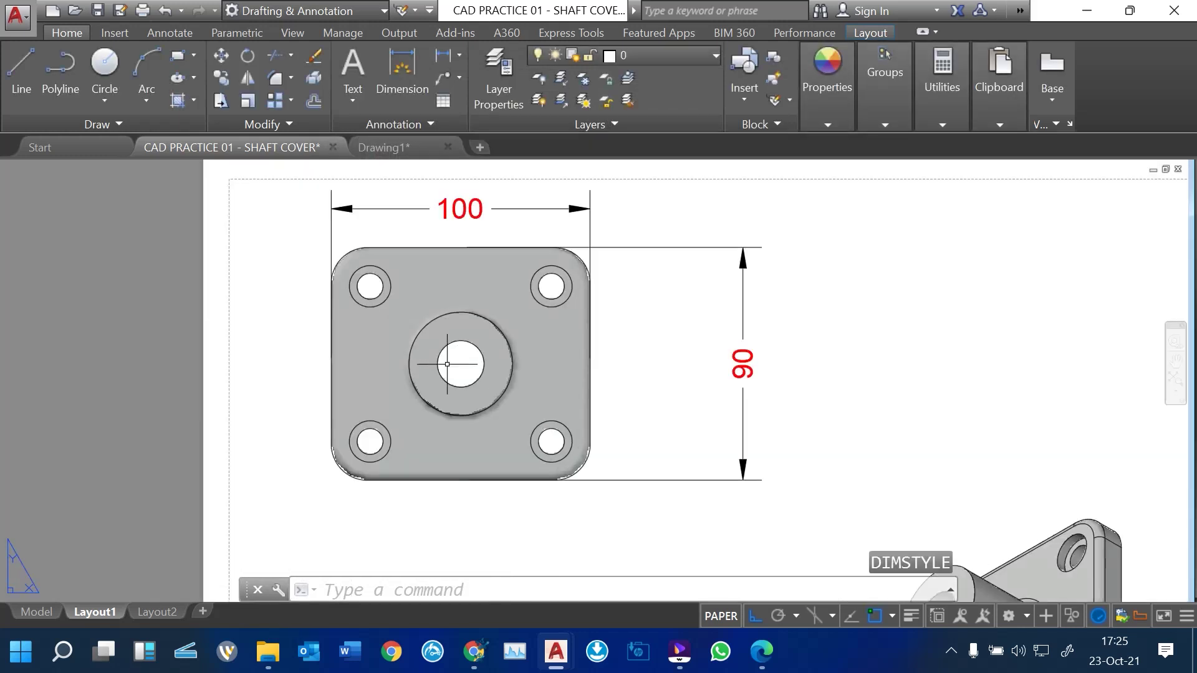
# Zoom around the dimensioned views on the sheet, then switch to COMPUTER AIDED DESIGN.pdf in Edge
pyautogui.scroll(-4, 565, 266)
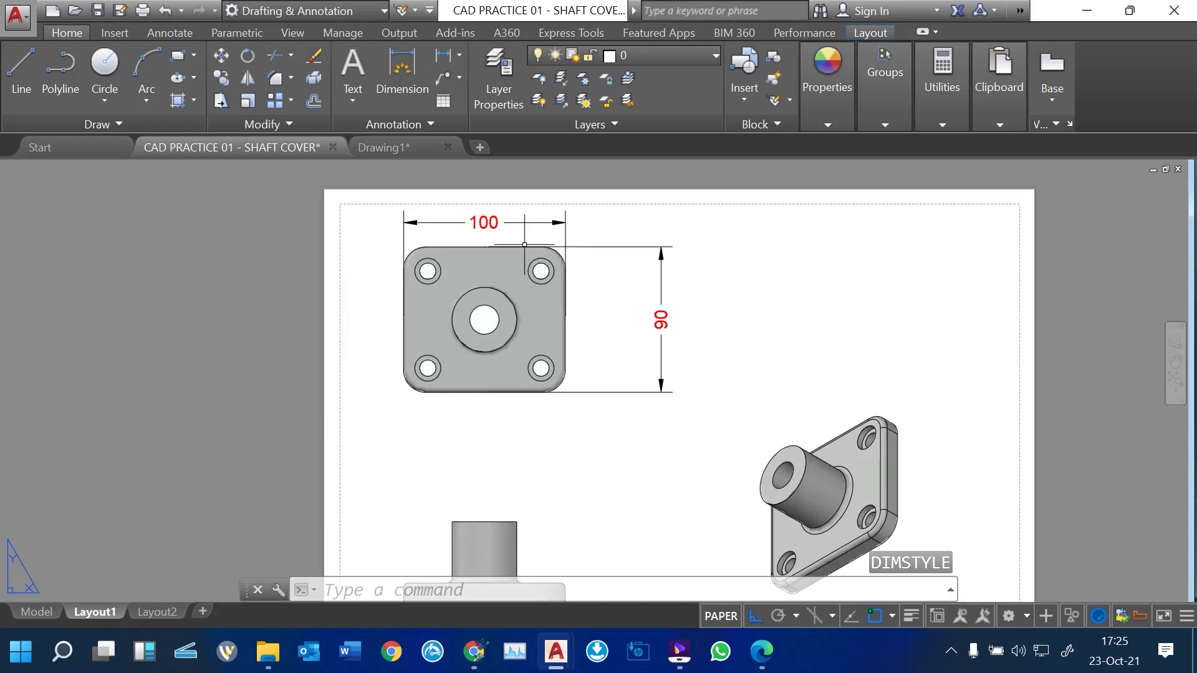
pyautogui.scroll(2, 517, 593)
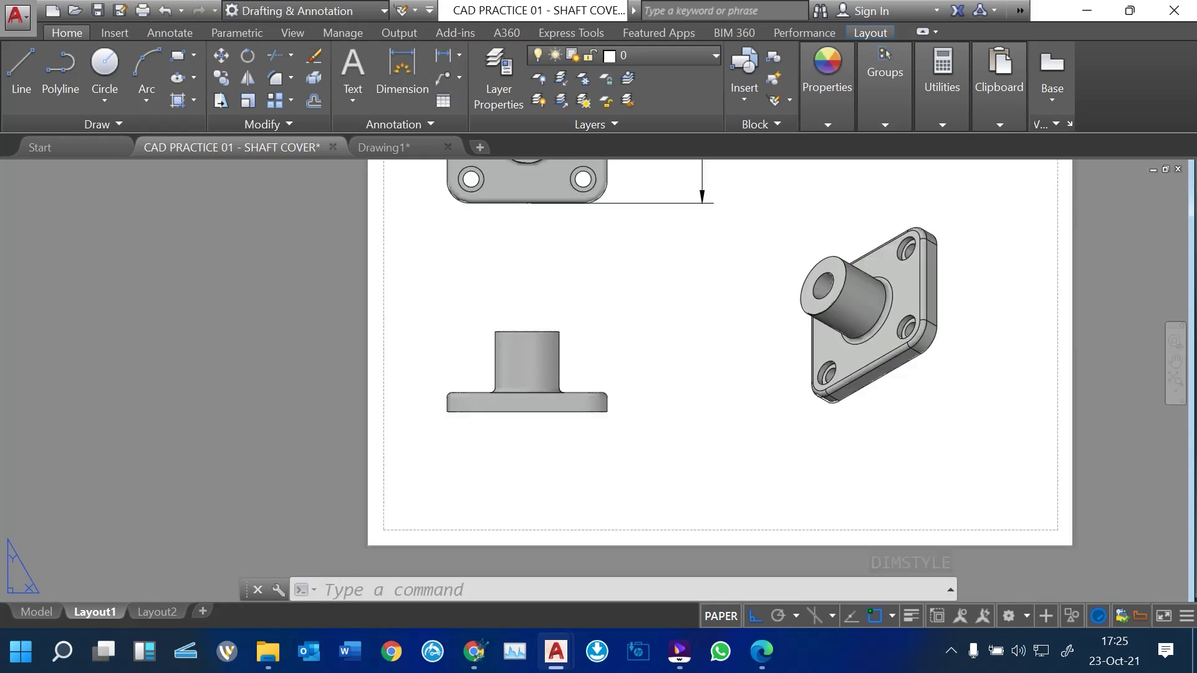
pyautogui.click(563, 386)
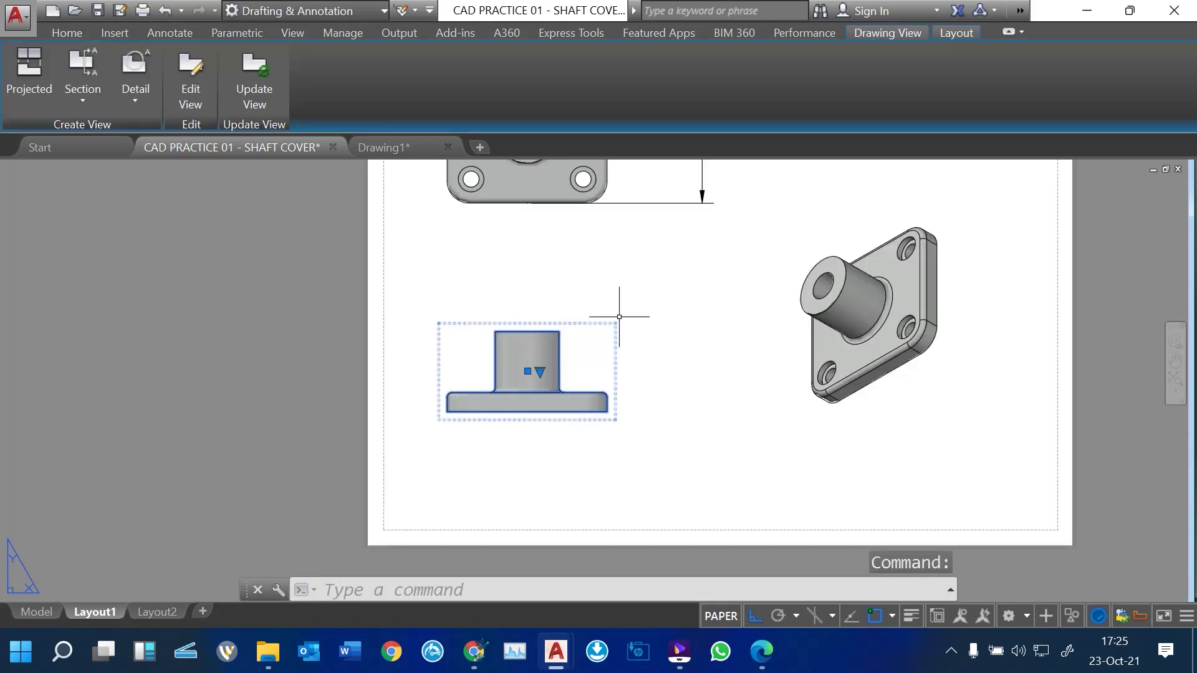
pyautogui.press('Escape')
pyautogui.scroll(-4, 561, 441)
pyautogui.scroll(2, 561, 441)
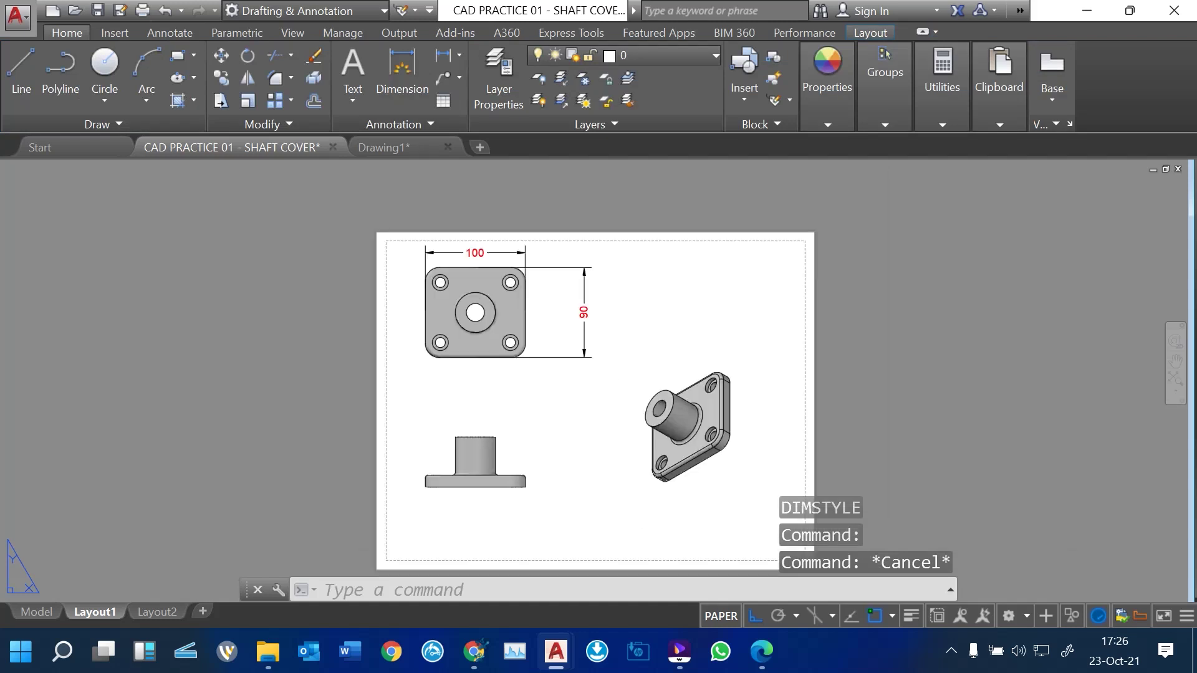
pyautogui.scroll(2, 660, 338)
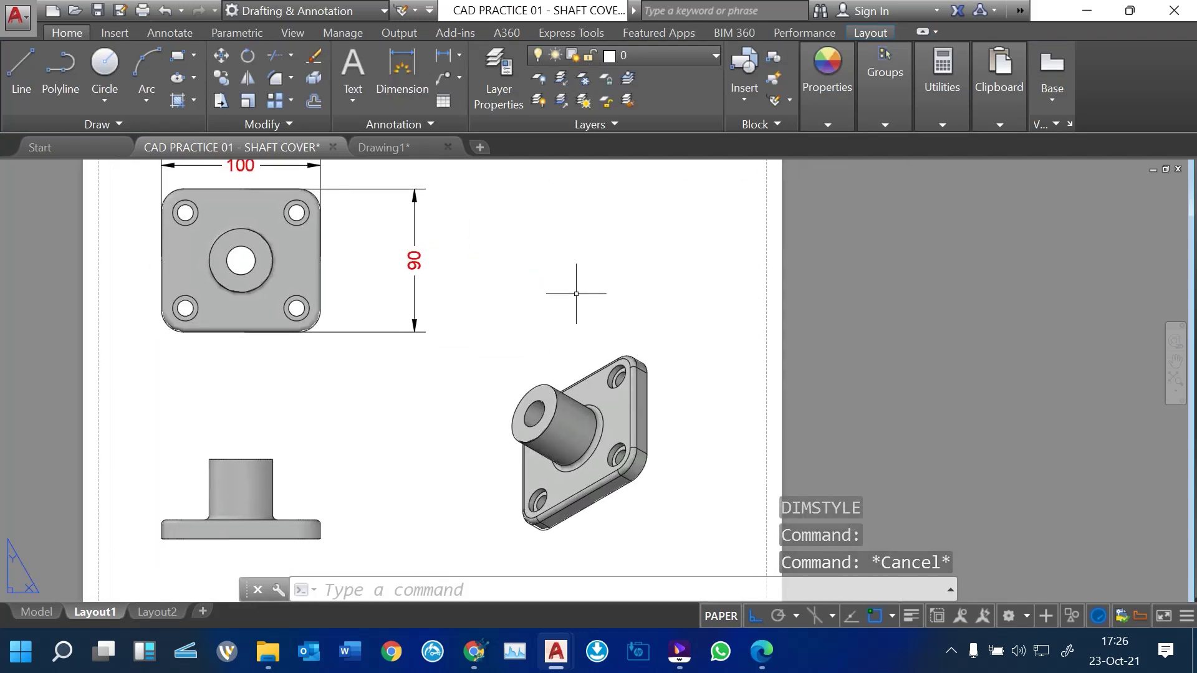
pyautogui.scroll(-2, 576, 293)
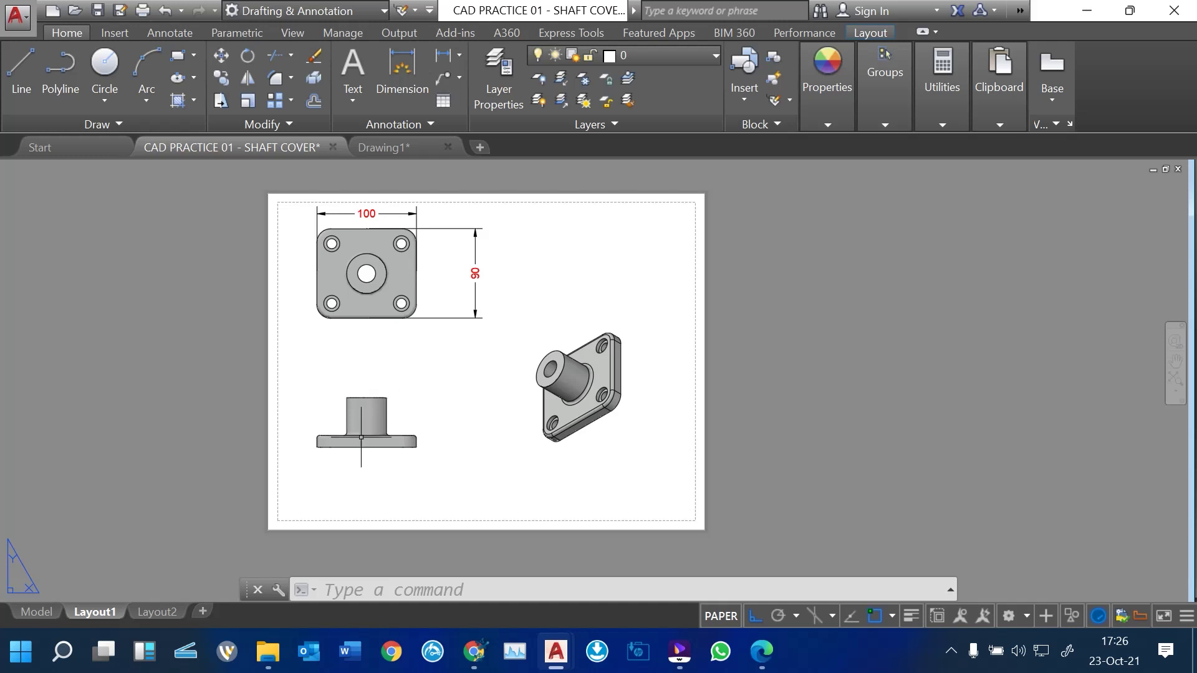
pyautogui.scroll(3, 522, 388)
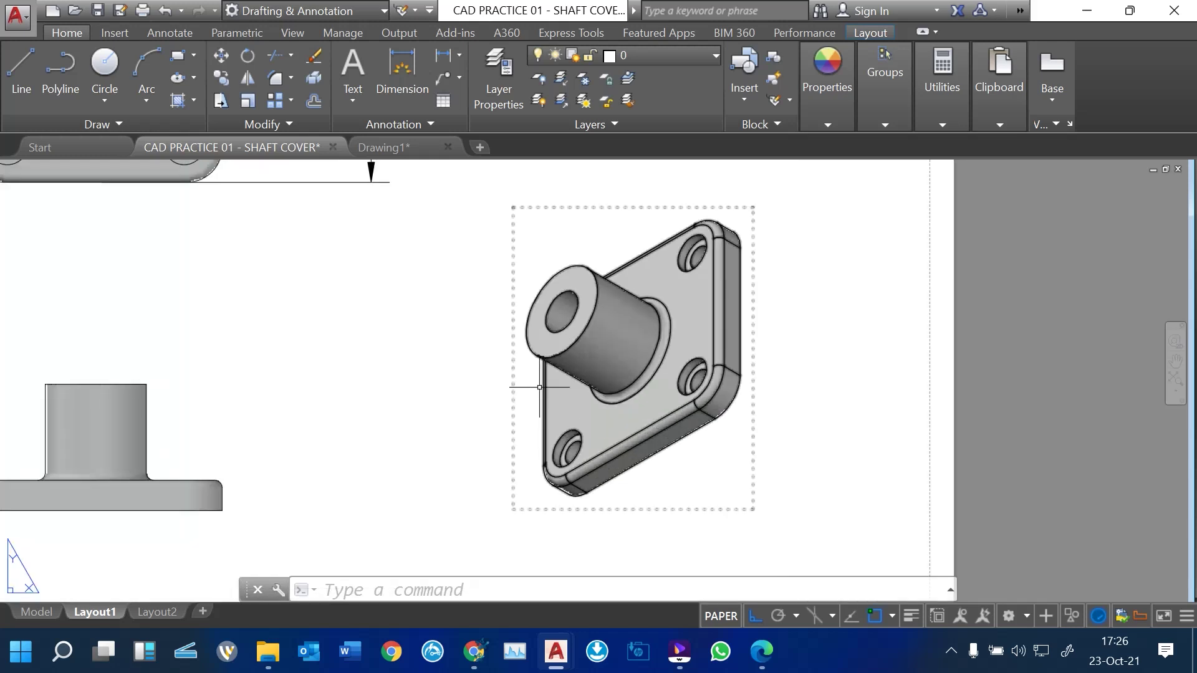
pyautogui.scroll(-2, 635, 446)
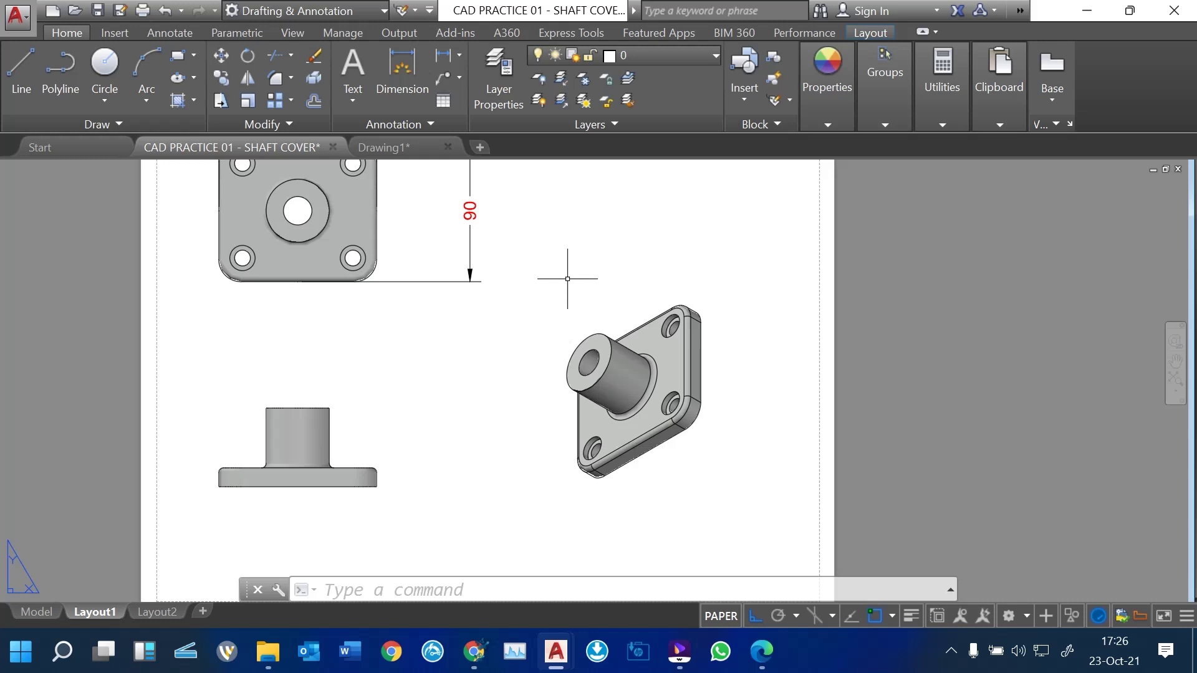
pyautogui.click(761, 652)
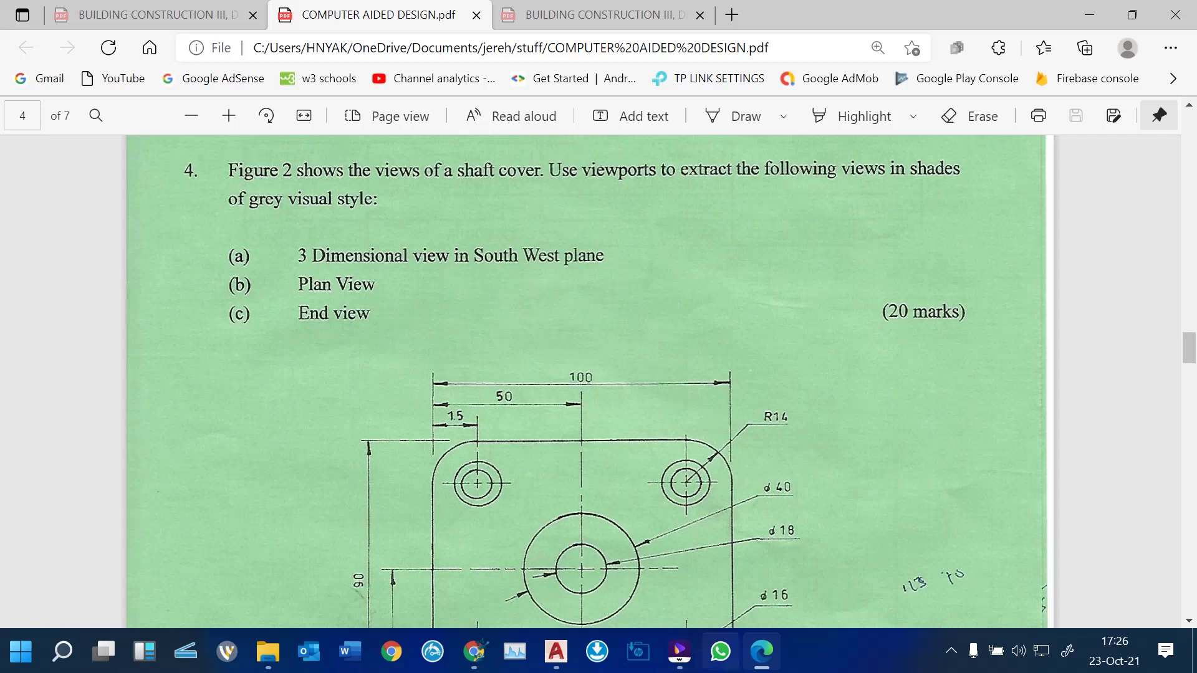
# Switch back to the CAD PRACTICE 01 - SHAFT COVER drawing in AutoCAD
pyautogui.moveTo(556, 652)
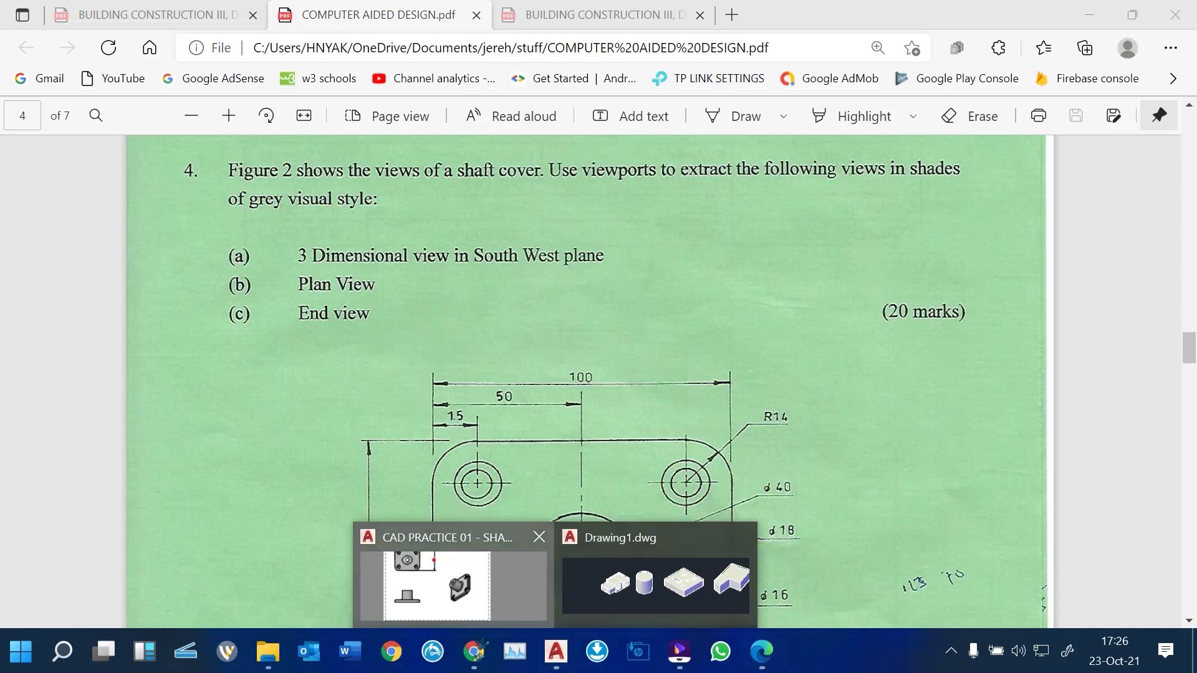
pyautogui.click(453, 583)
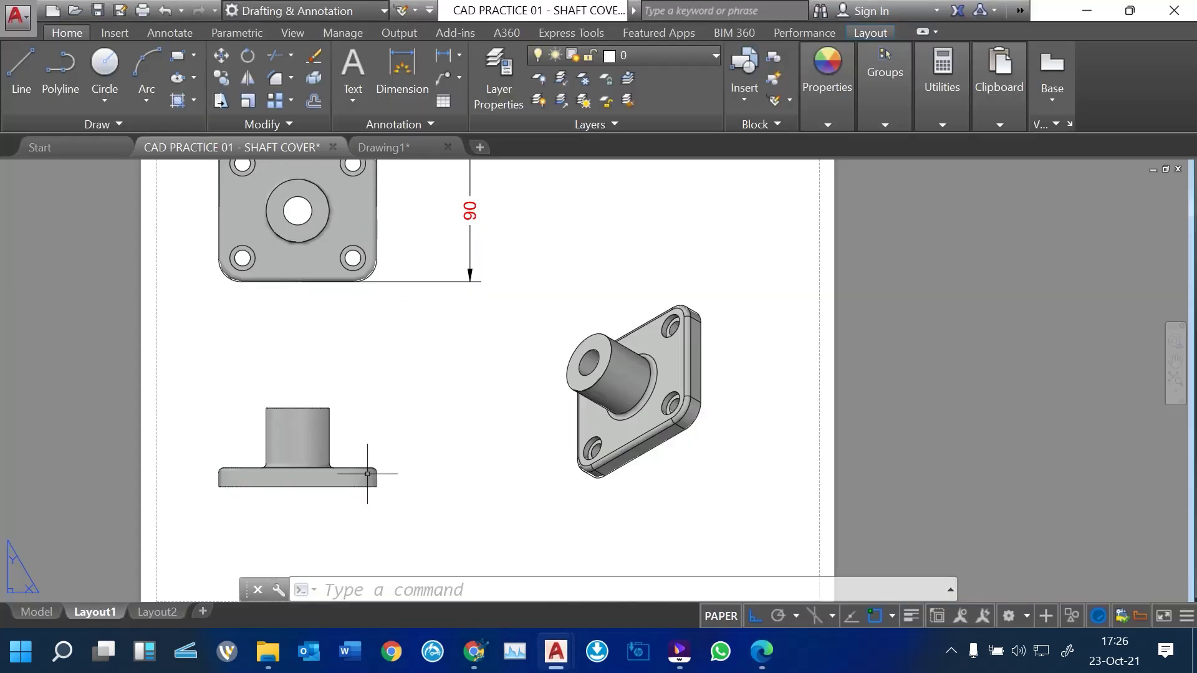
# Zoom over the top view's 100 and 90 dimensions, then switch to COMPUTER AIDED DESIGN.pdf in Edge
pyautogui.scroll(4, 288, 520)
pyautogui.scroll(-5, 248, 492)
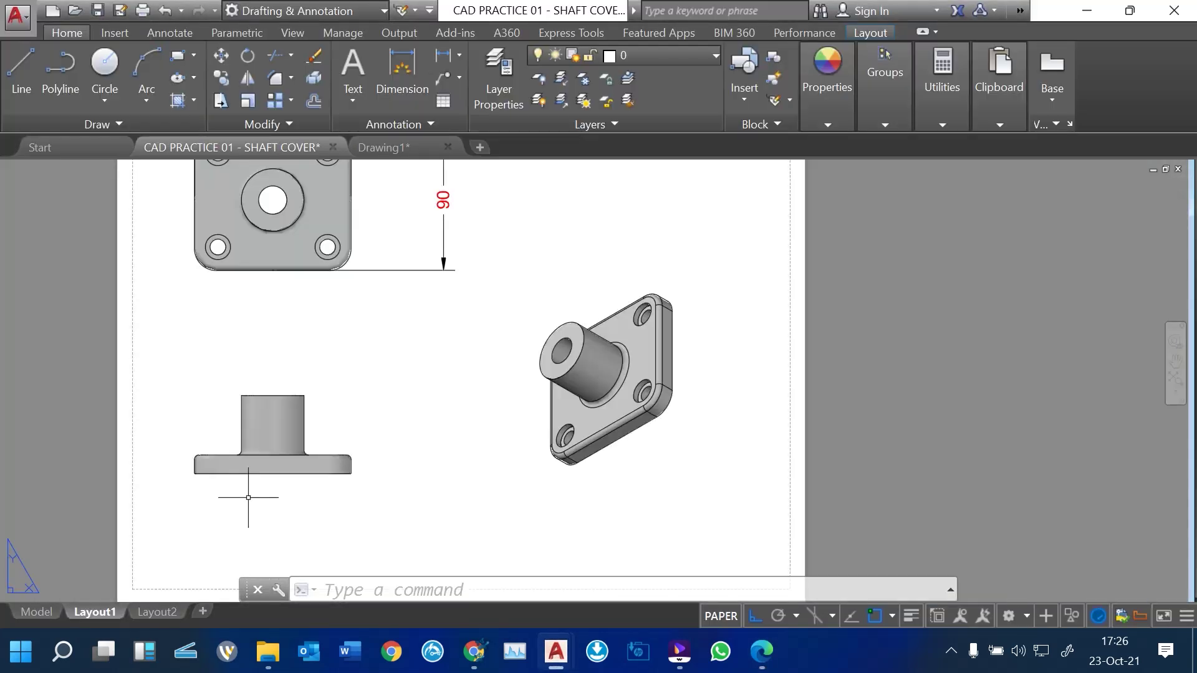
pyautogui.scroll(3, 620, 352)
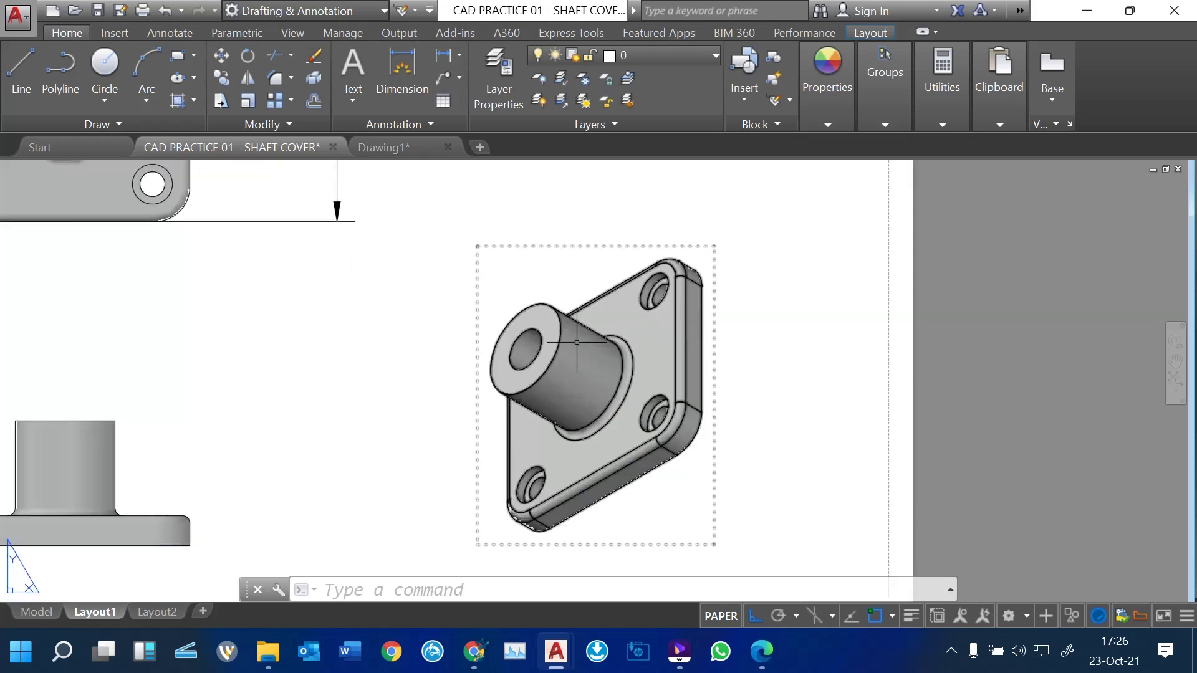
pyautogui.scroll(-3, 576, 342)
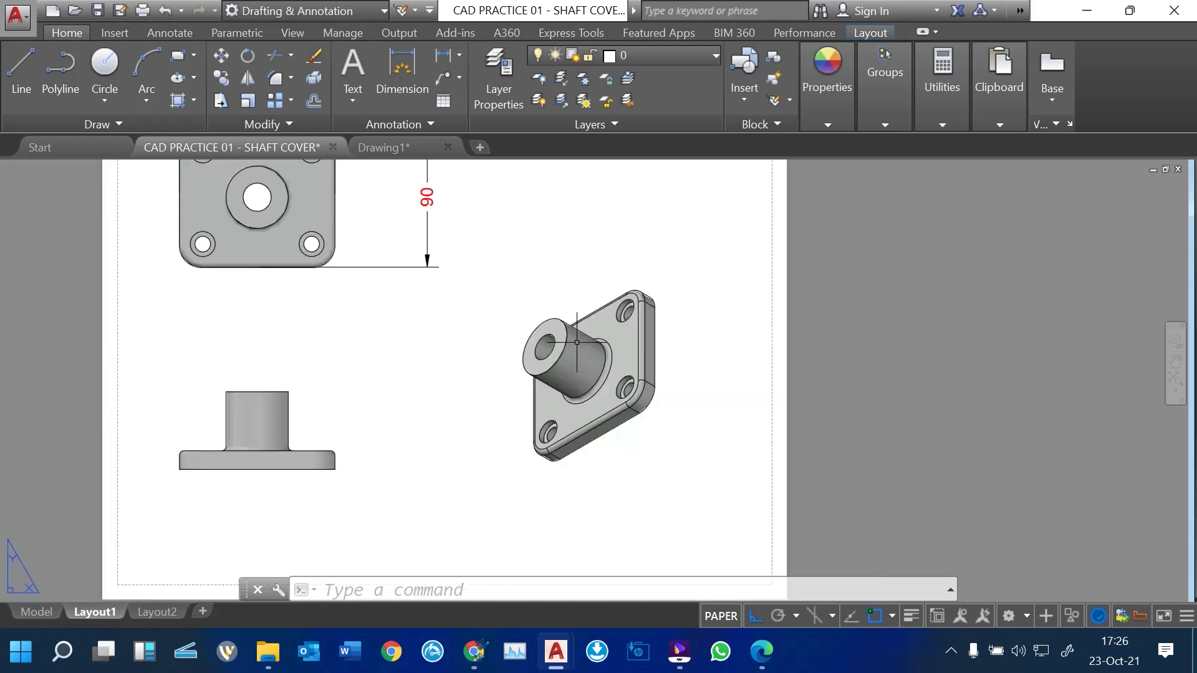
pyautogui.scroll(-2, 576, 342)
pyautogui.scroll(2, 538, 196)
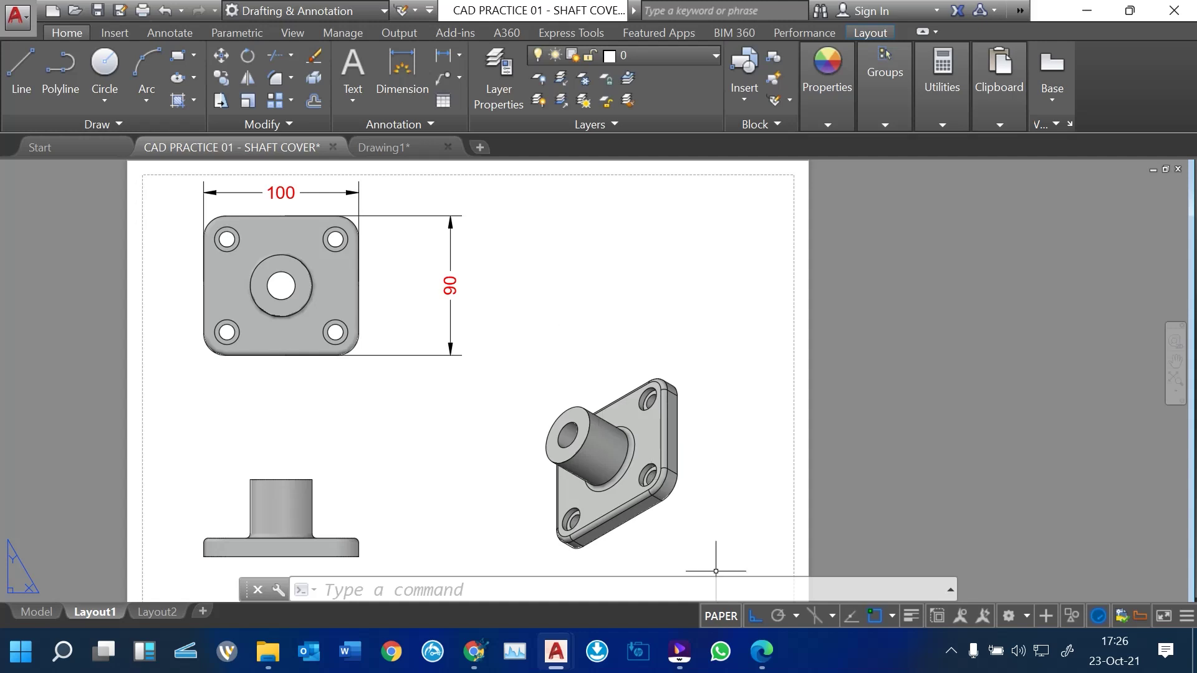
pyautogui.click(762, 651)
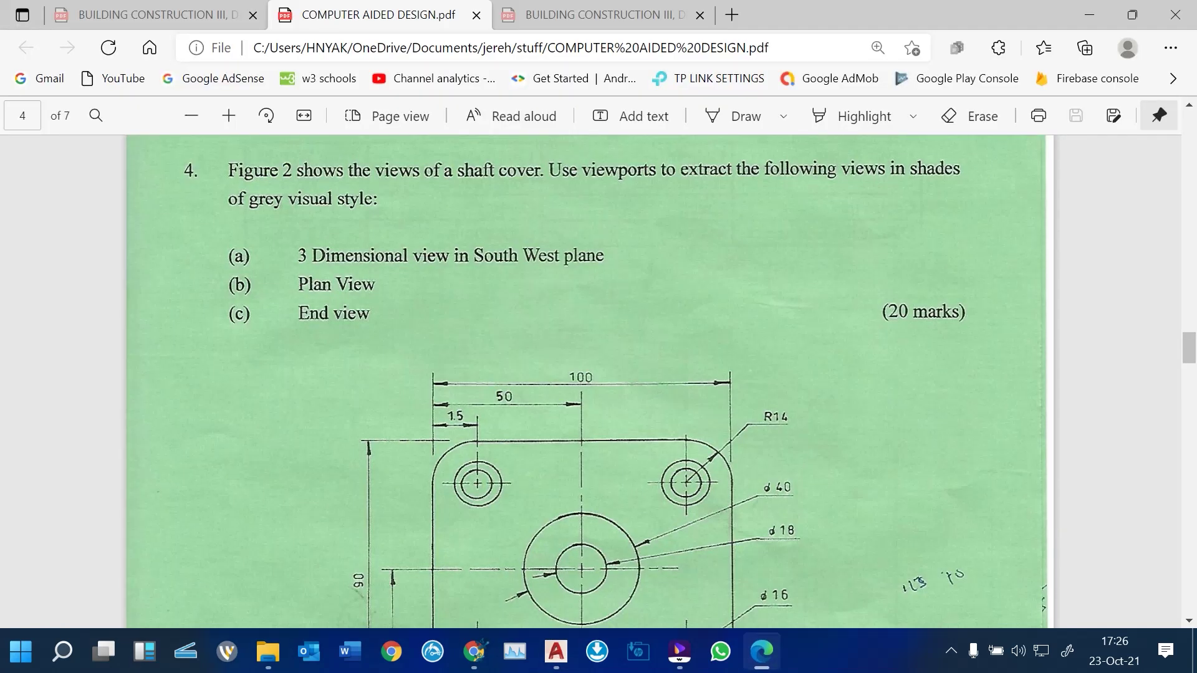
# Scroll through Figure 2's shaft cover dimensions, then return to the CAD PRACTICE 01 drawing
pyautogui.scroll(-15, 590, 381)
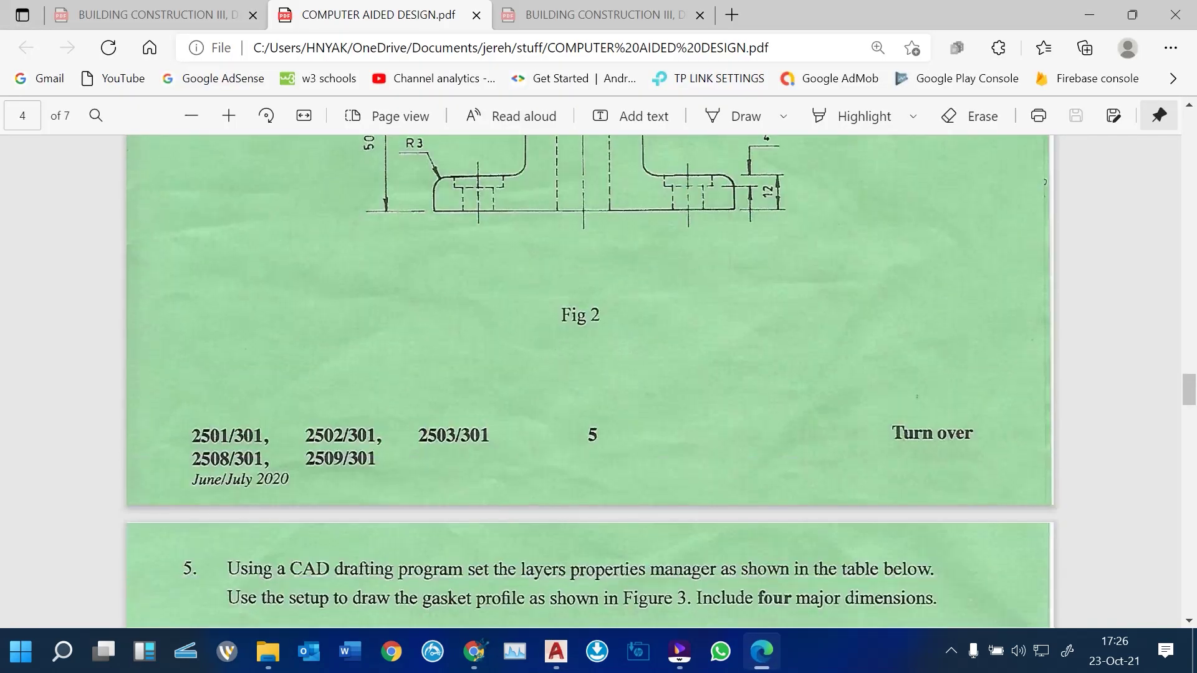
pyautogui.scroll(12, 589, 381)
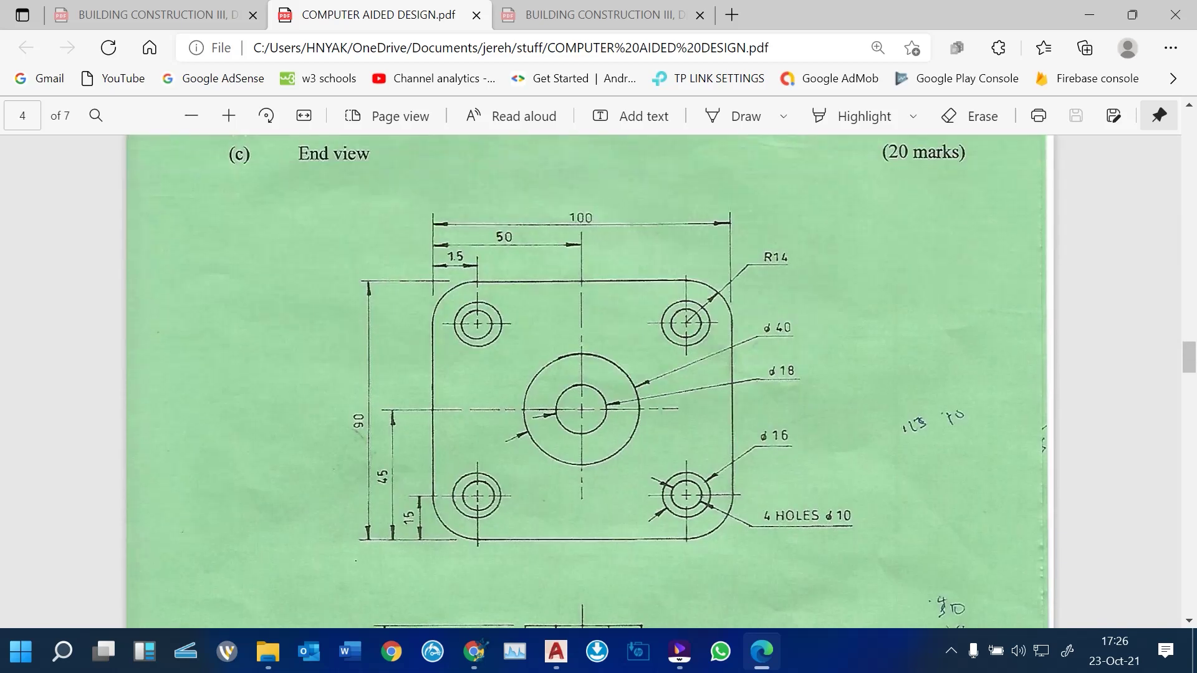
pyautogui.scroll(4, 590, 382)
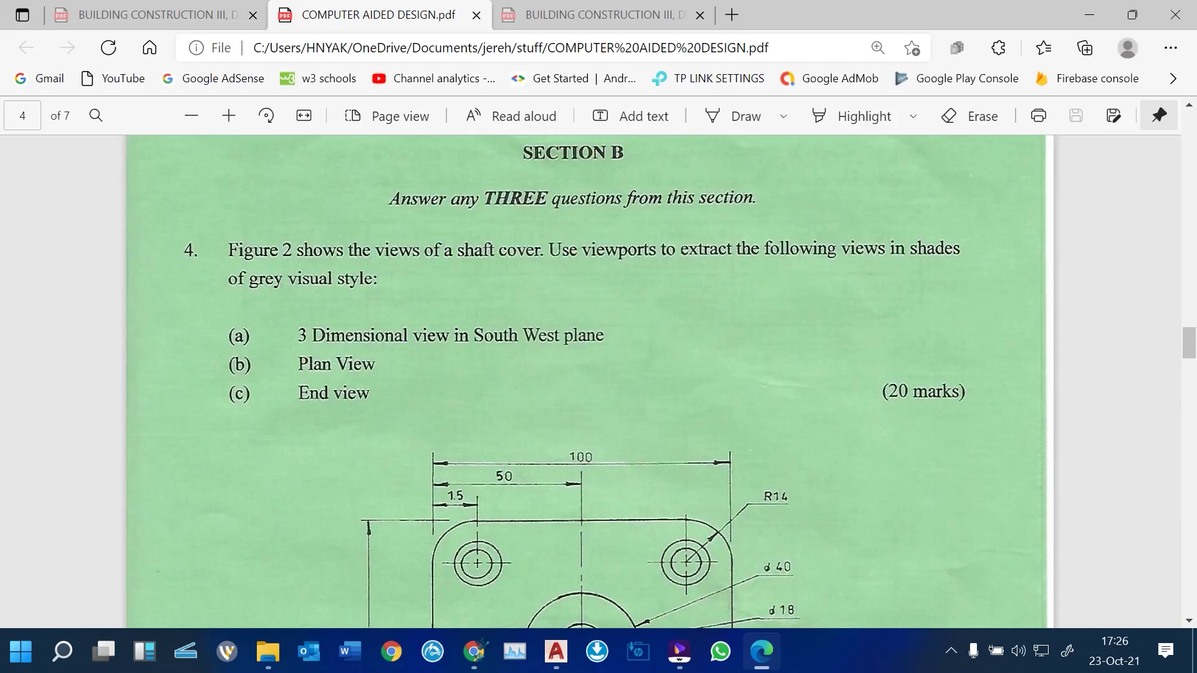
pyautogui.moveTo(557, 651)
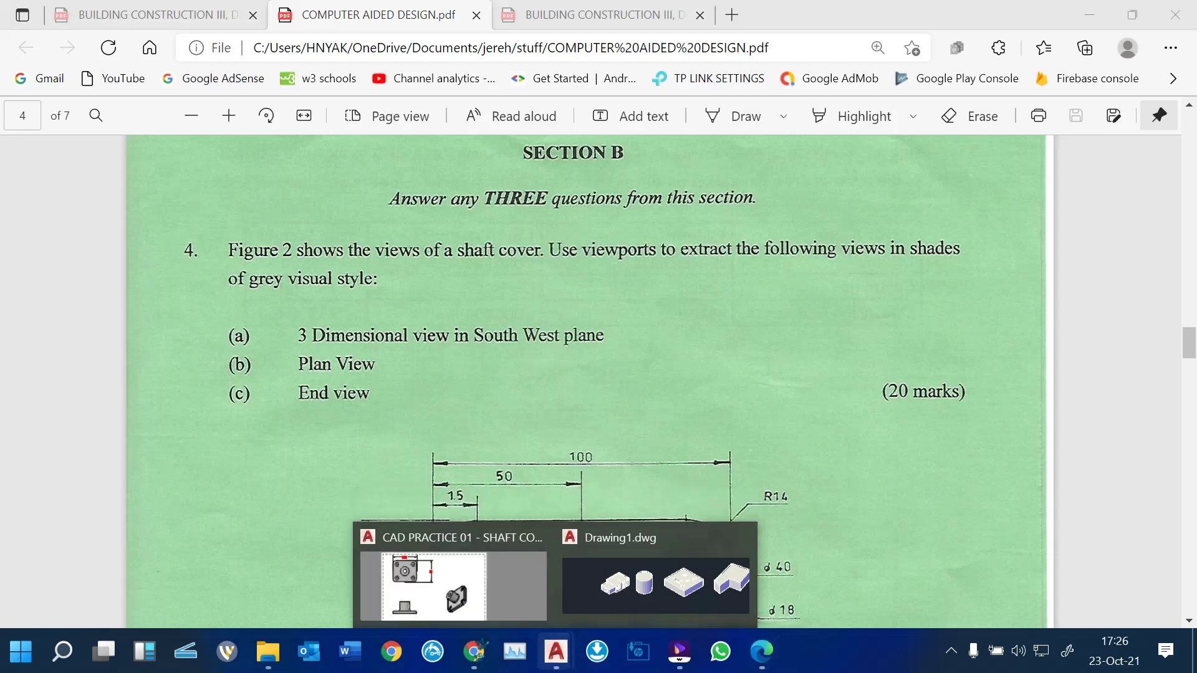
pyautogui.click(450, 564)
# Dimension the top-right hole with Ø16 outer and Ø10 inner diameters
pyautogui.scroll(-4, 489, 334)
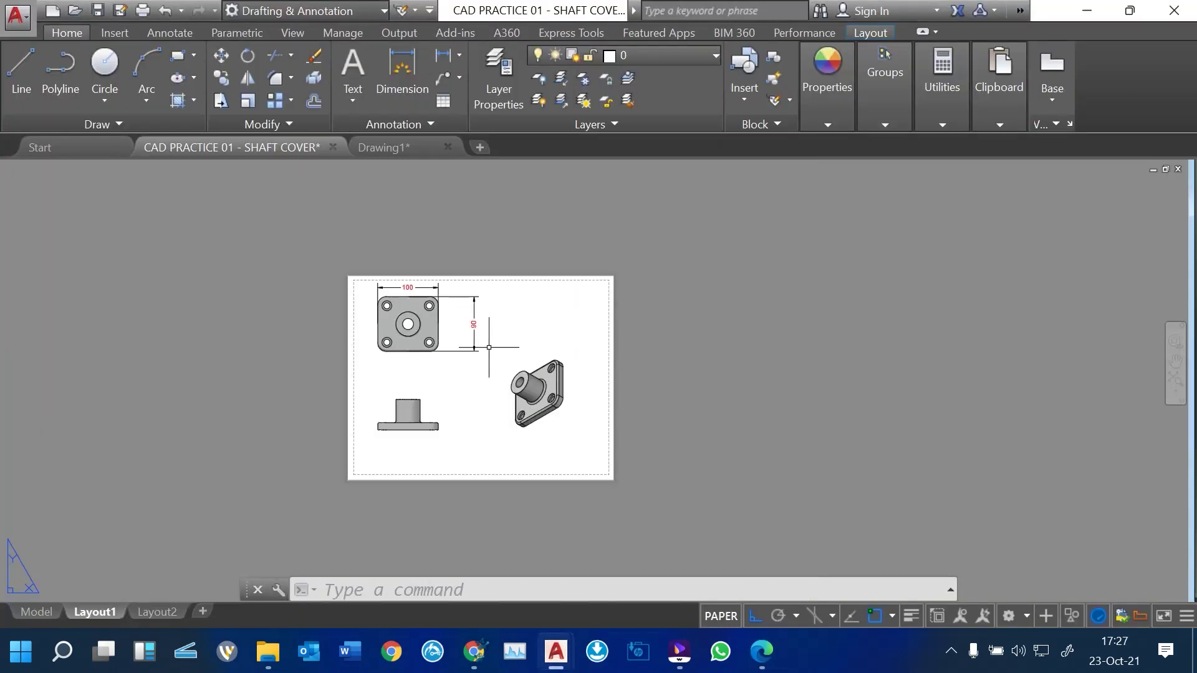
pyautogui.scroll(7, 437, 322)
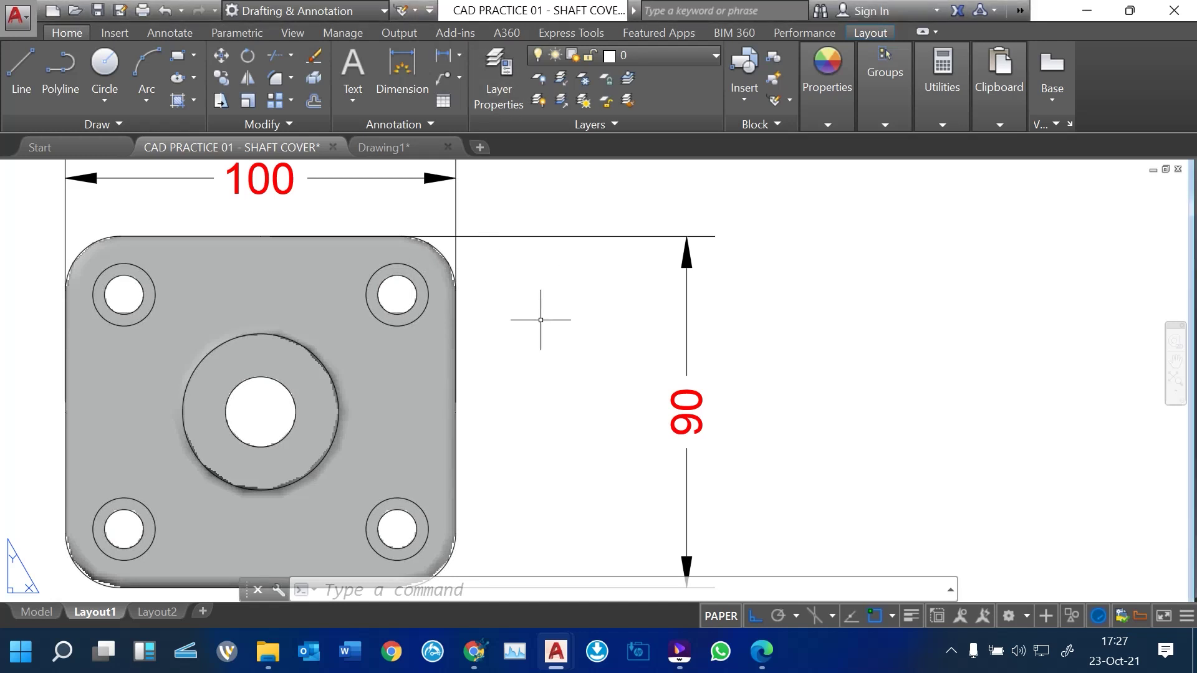
pyautogui.write('o')
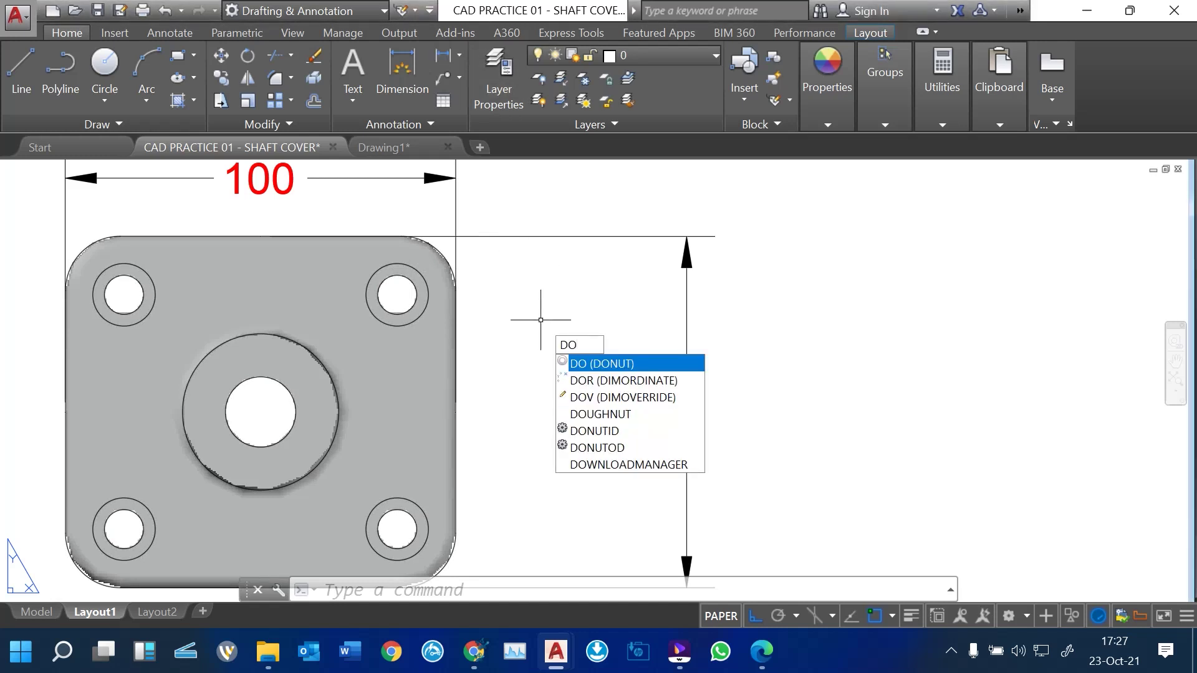
pyautogui.press('BackSpace')
pyautogui.write('IM')
pyautogui.press('Down')
pyautogui.press('Down')
pyautogui.press('Down')
pyautogui.press('Down')
pyautogui.press('Return')
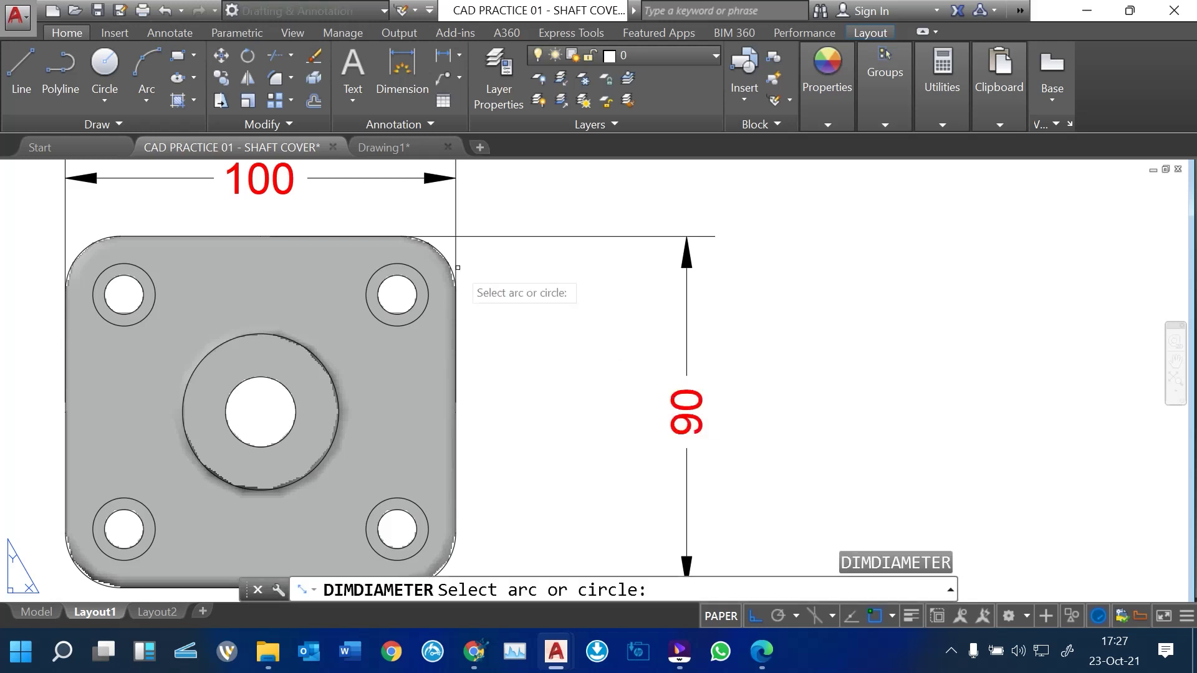
pyautogui.click(417, 272)
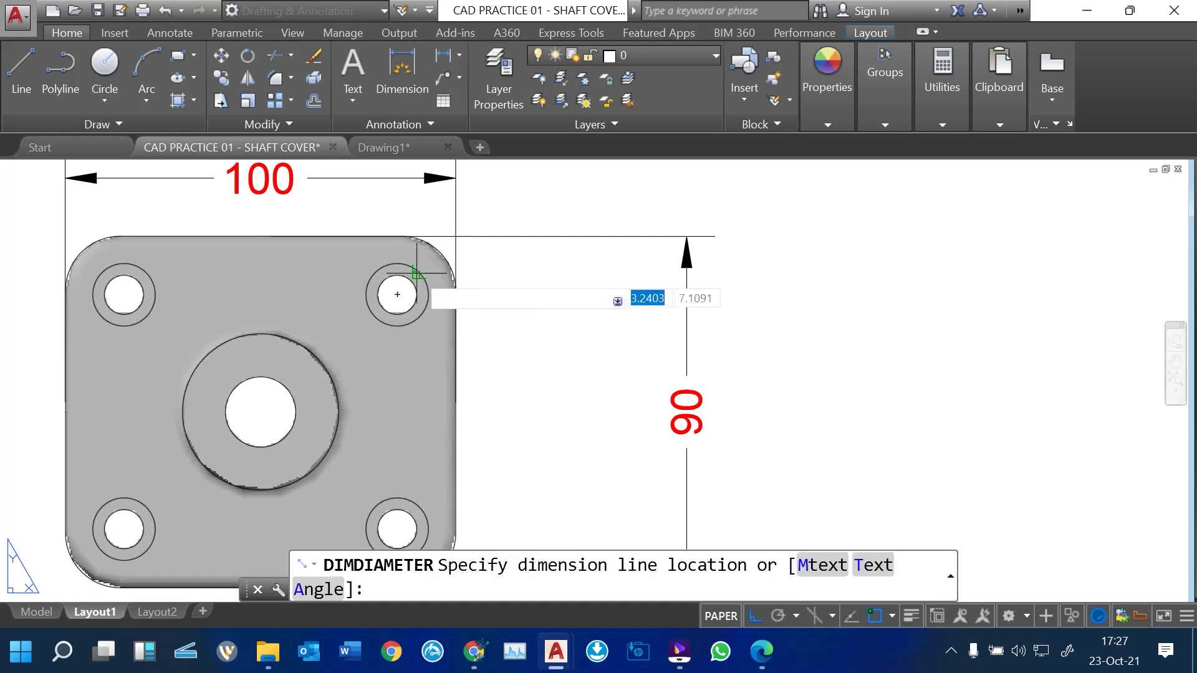
pyautogui.click(599, 182)
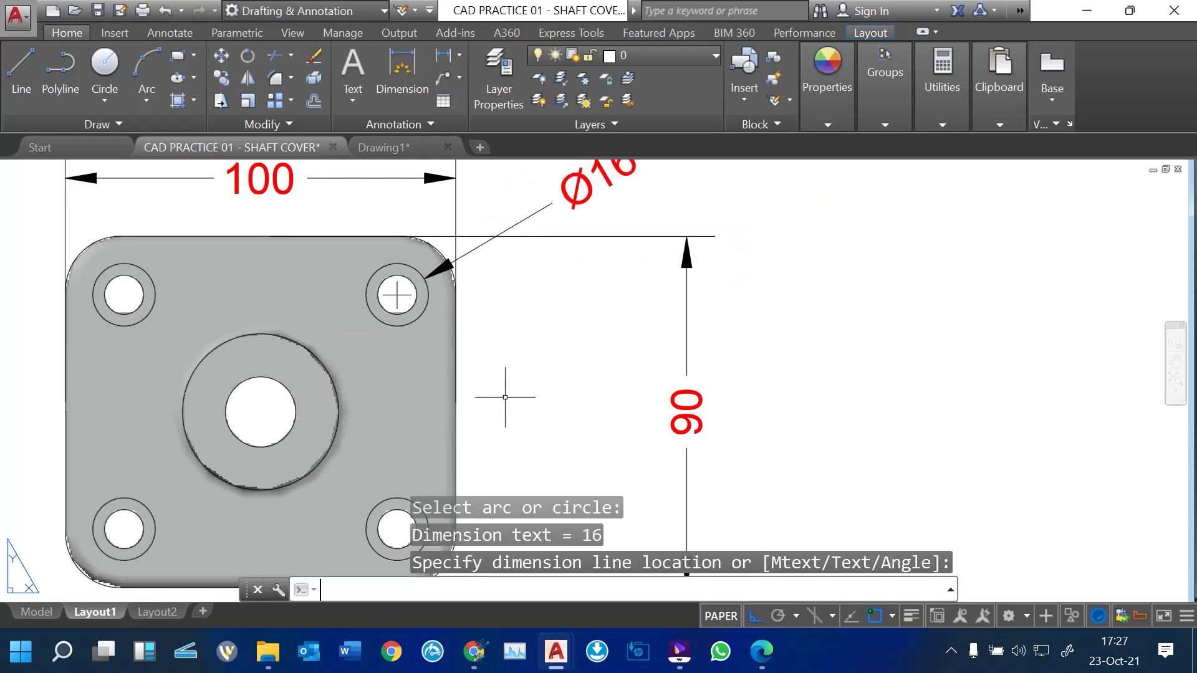
pyautogui.press('Return')
pyautogui.click(397, 295)
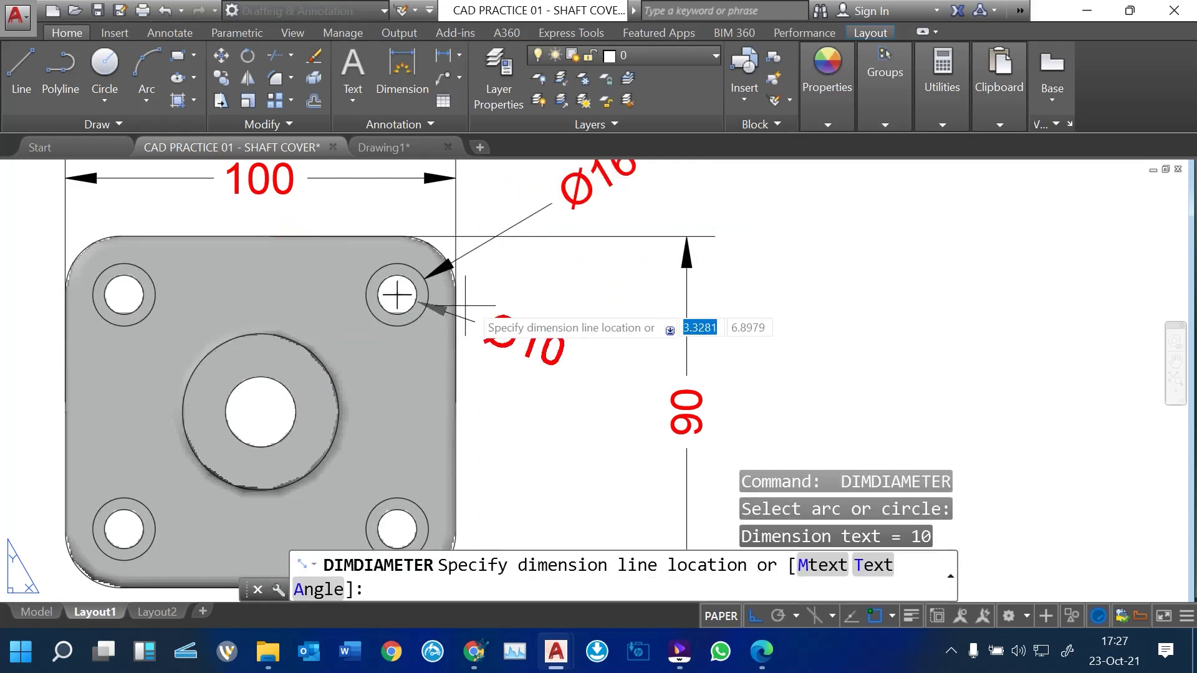
pyautogui.click(601, 280)
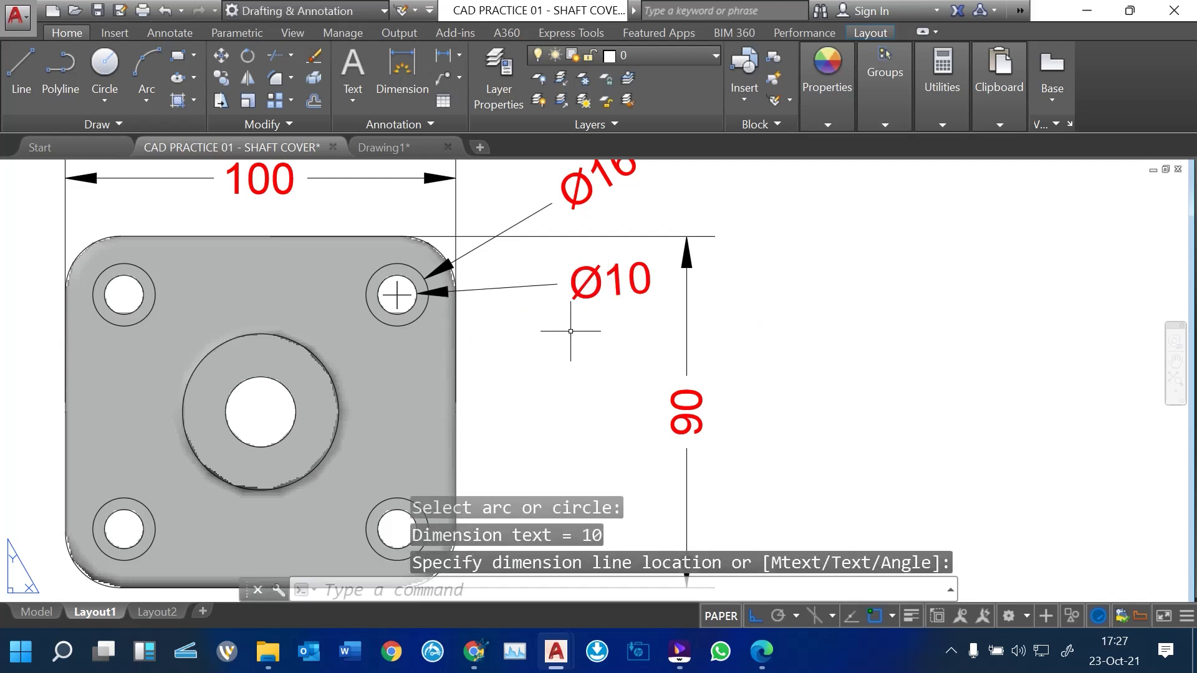
pyautogui.scroll(-2, 573, 321)
pyautogui.scroll(3, 524, 484)
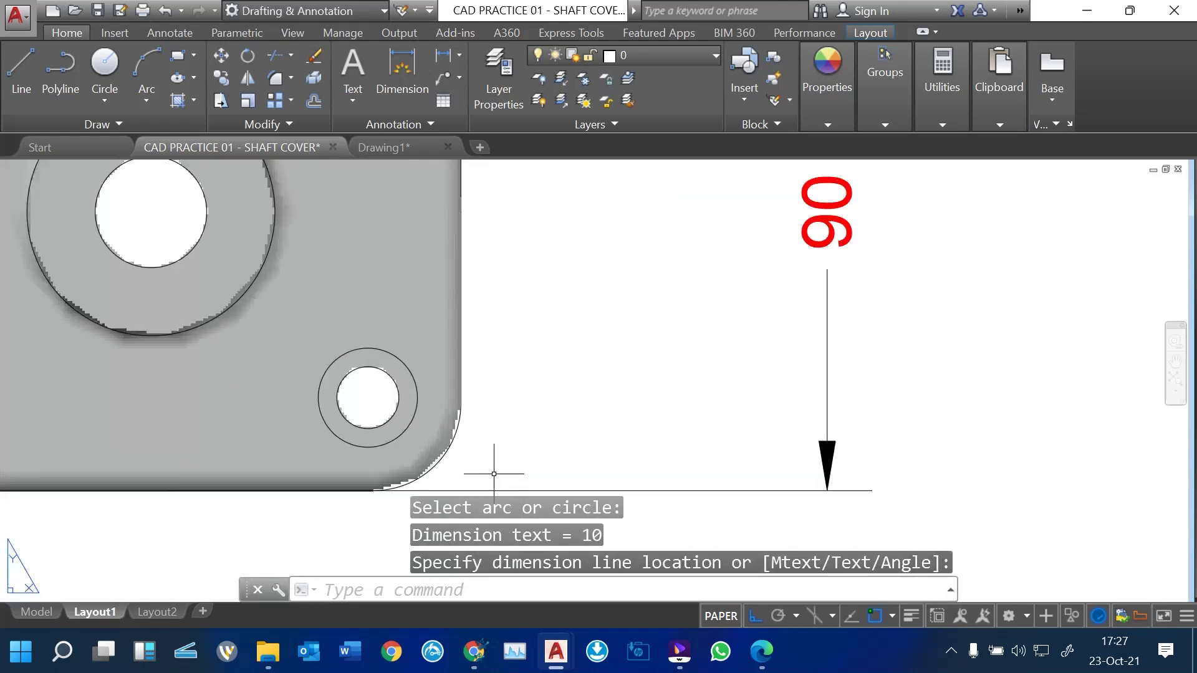
# Add Ø28 to the lower-right corner arc, Ø40 to the boss and Ø18 to the central hole
pyautogui.press('Return')
pyautogui.click(456, 429)
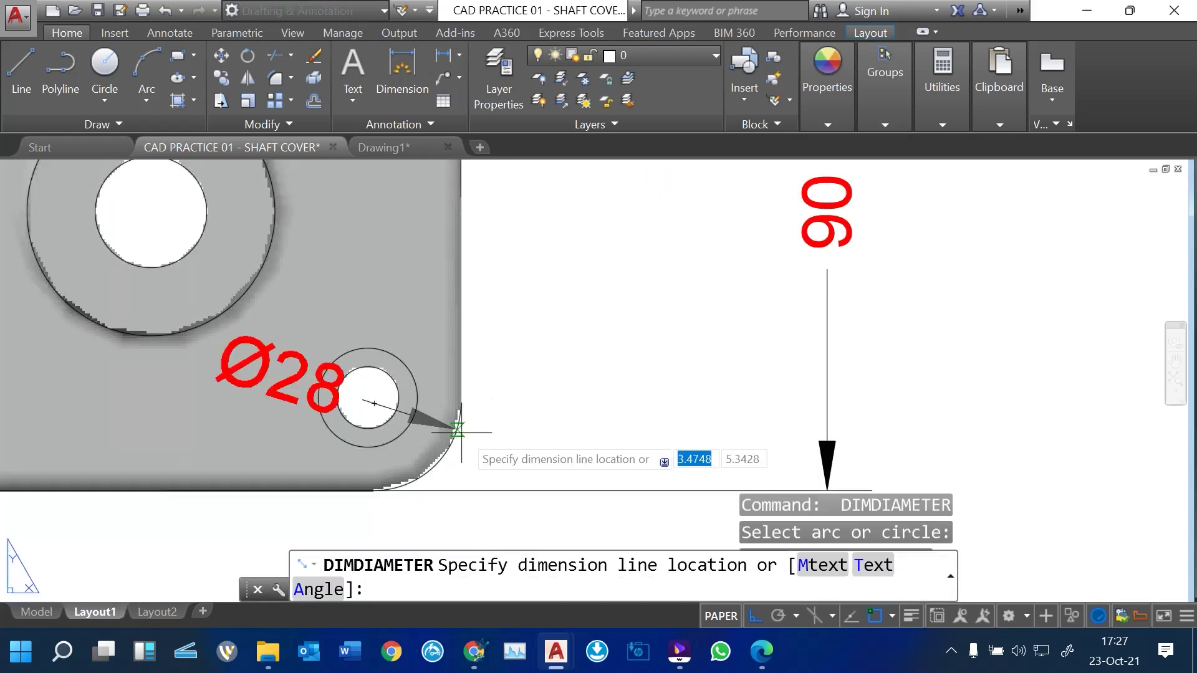
pyautogui.scroll(-3, 483, 430)
pyautogui.click(576, 488)
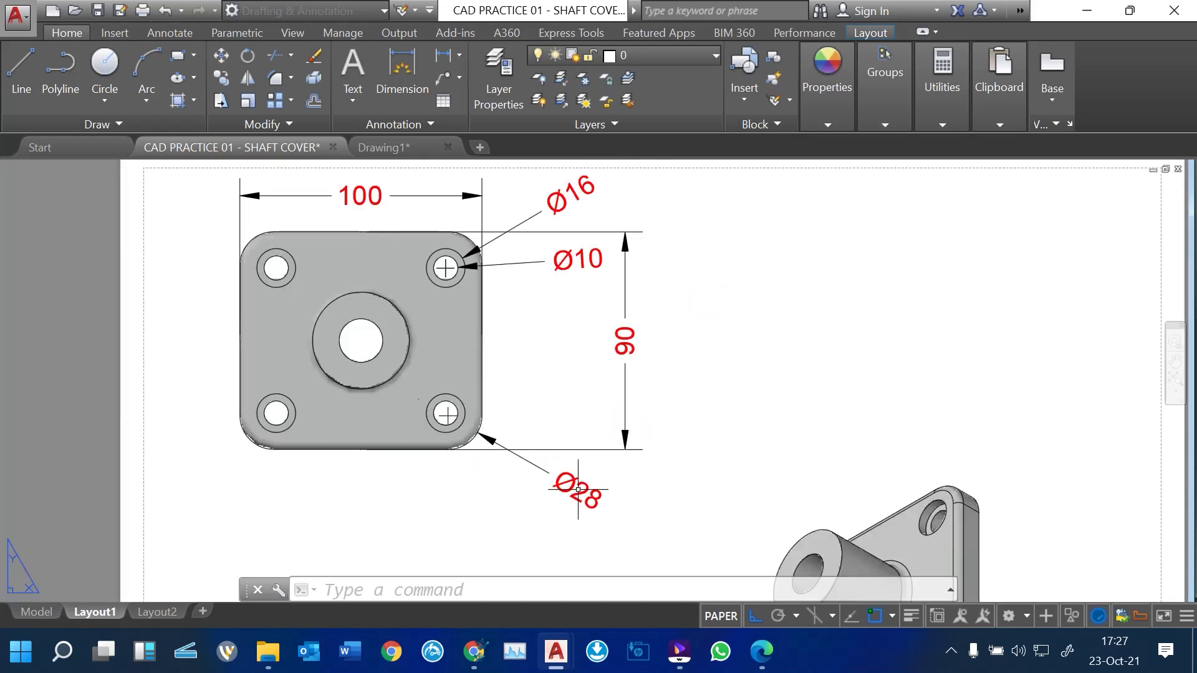
pyautogui.scroll(2, 416, 321)
pyautogui.press('Return')
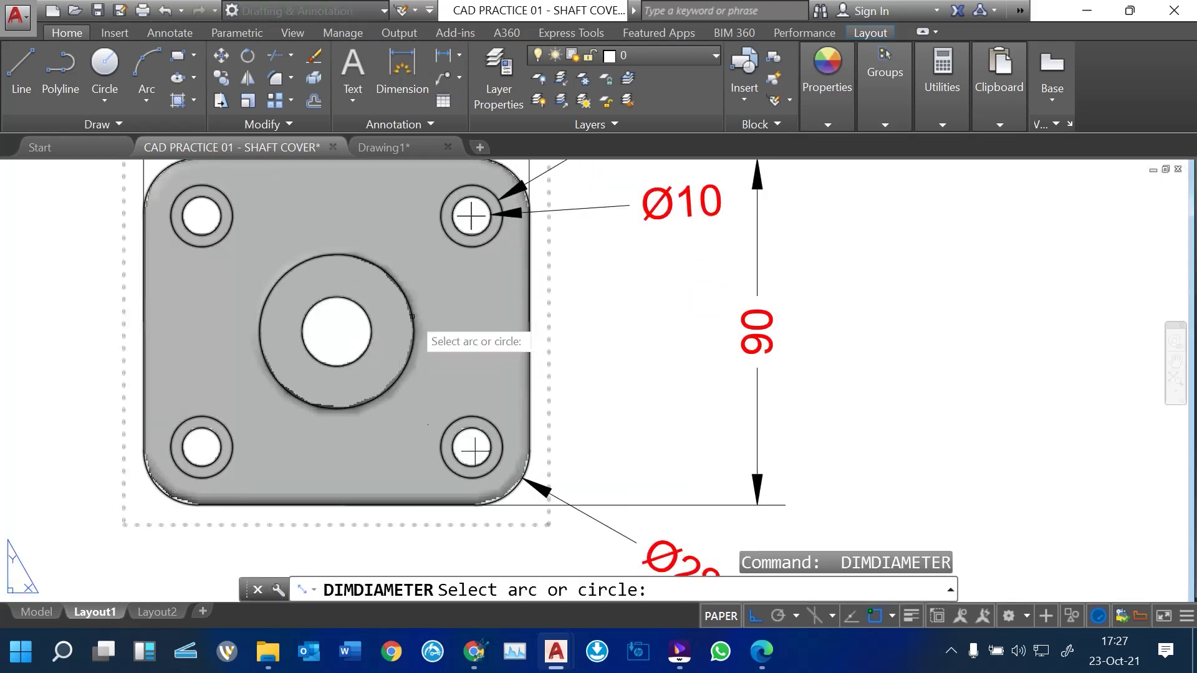
pyautogui.click(415, 318)
pyautogui.click(666, 284)
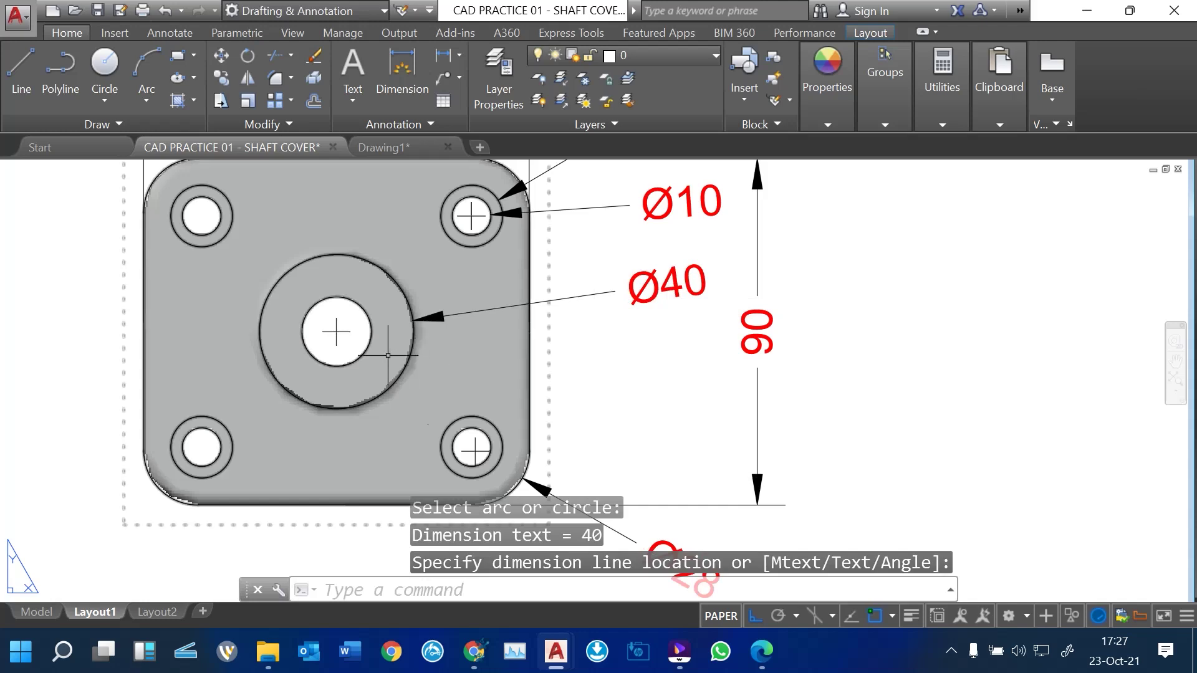
pyautogui.press('Return')
pyautogui.click(368, 347)
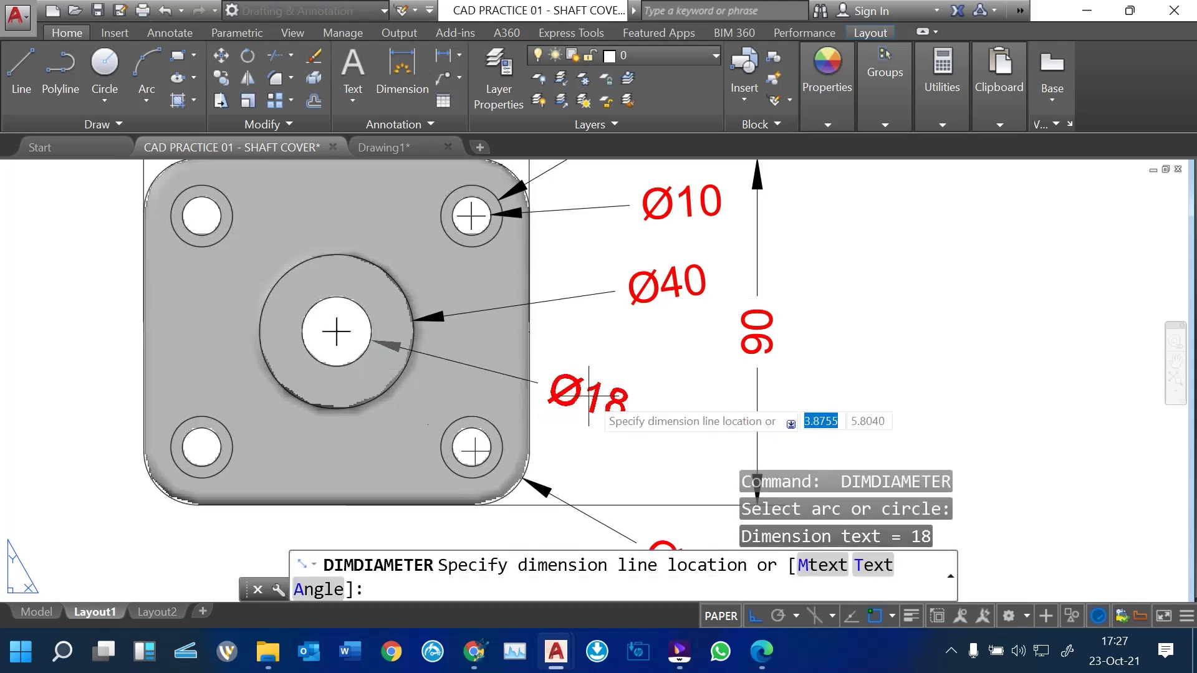
pyautogui.click(589, 408)
pyautogui.scroll(-4, 558, 281)
pyautogui.scroll(-4, 564, 275)
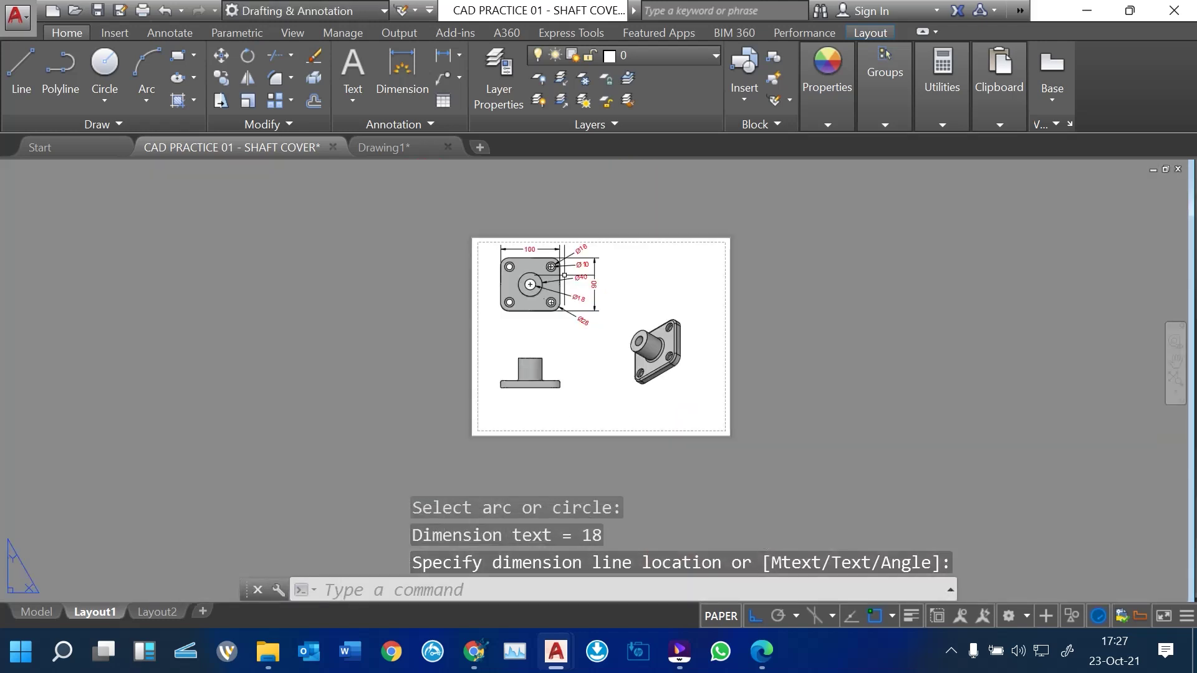
pyautogui.scroll(6, 542, 396)
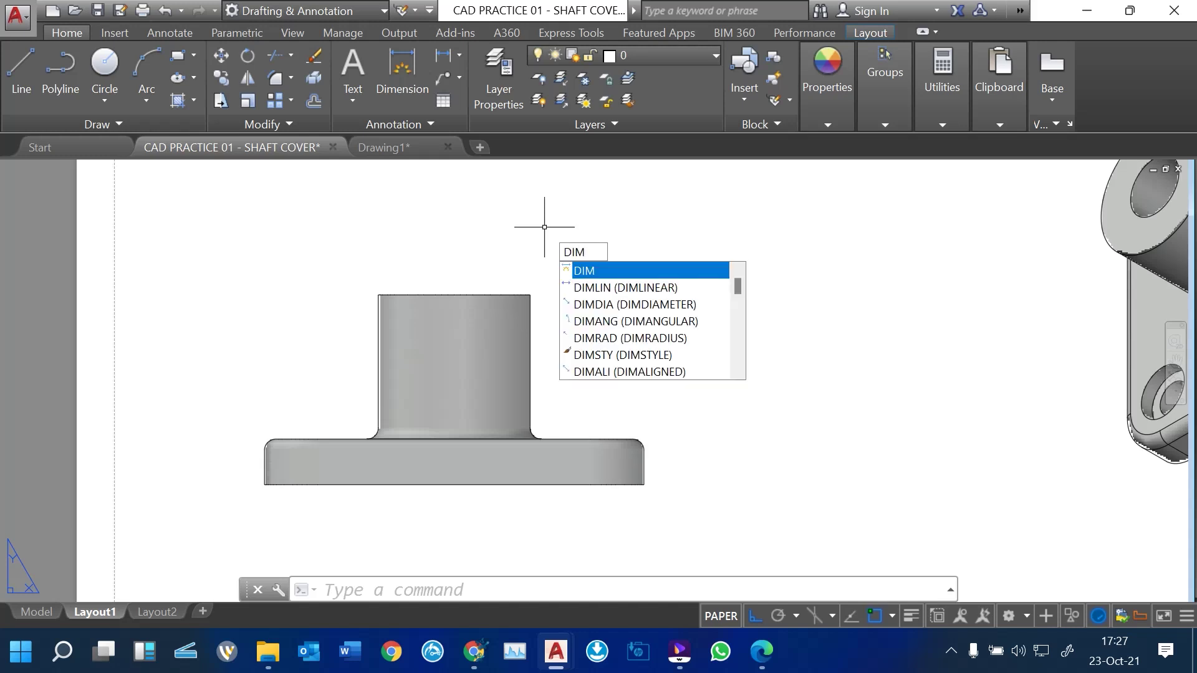
# Add a 50 overall height dimension from shaft top to base bottom on the front view
pyautogui.press('Down')
pyautogui.press('Return')
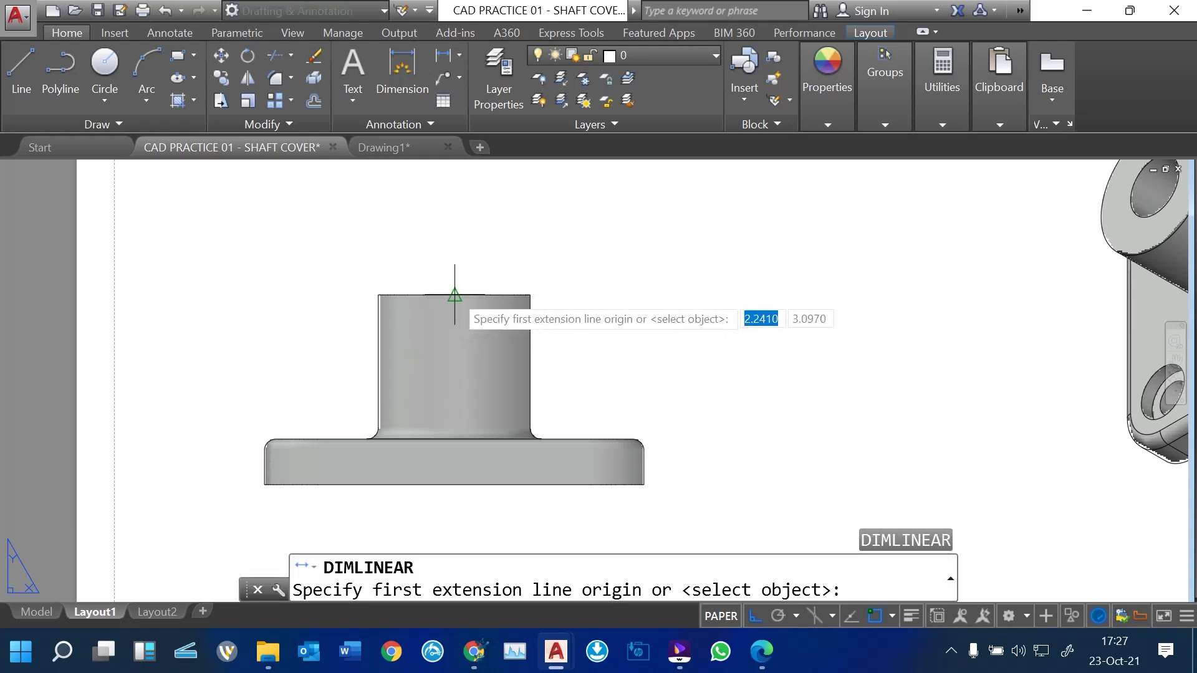
pyautogui.click(454, 295)
pyautogui.click(454, 484)
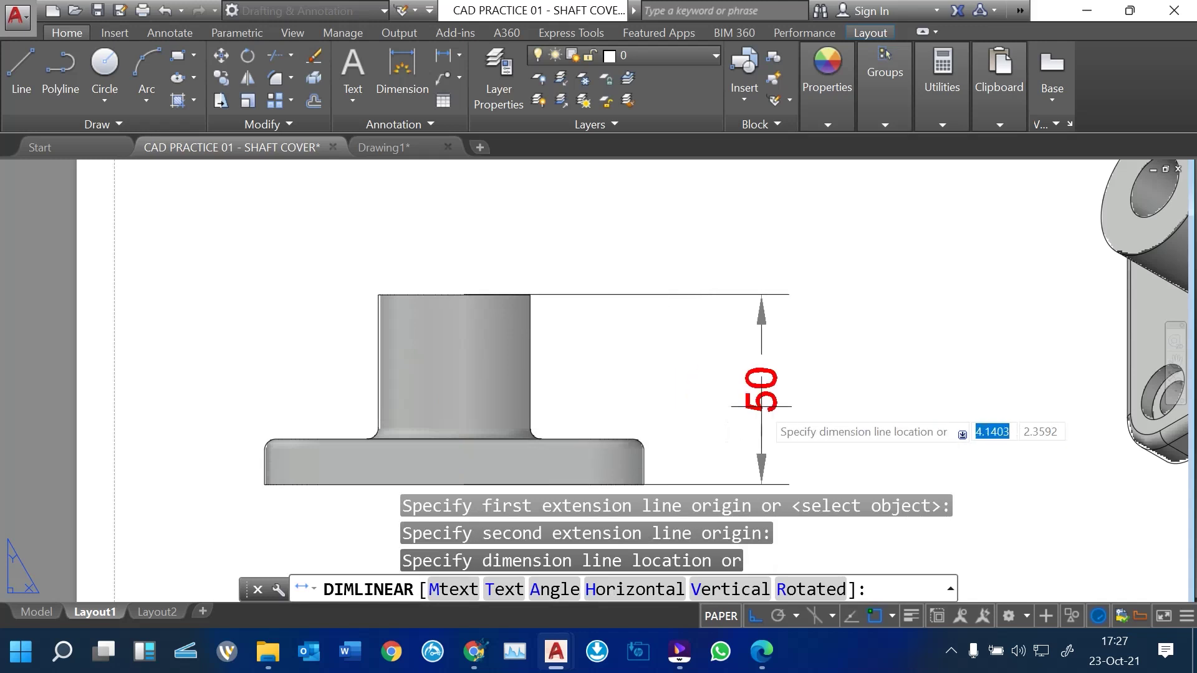
pyautogui.click(762, 430)
# Add a 12 base thickness dimension on the front view
pyautogui.press('Return')
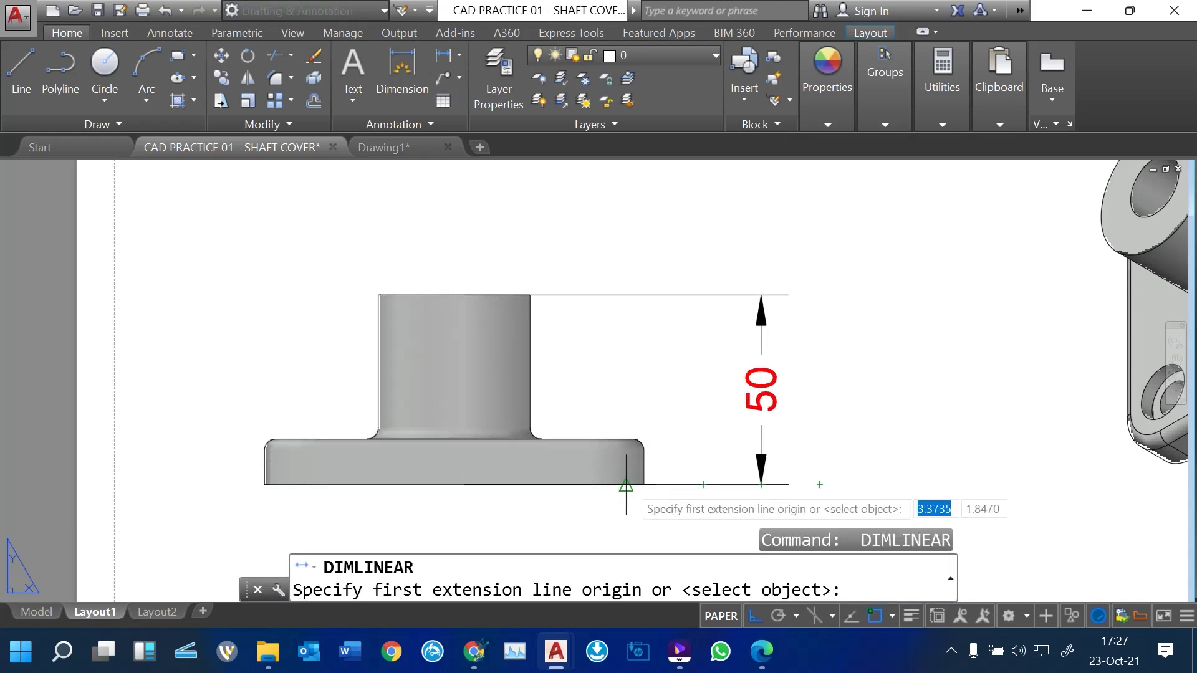
pyautogui.click(624, 484)
pyautogui.click(629, 438)
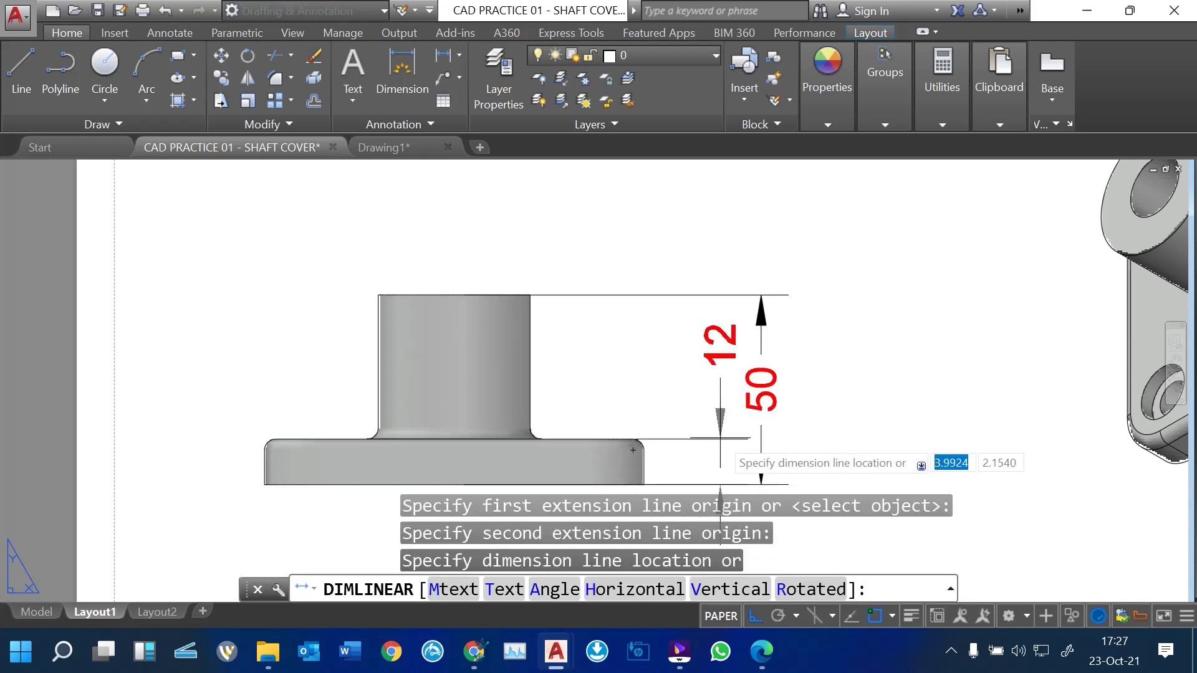
pyautogui.click(719, 428)
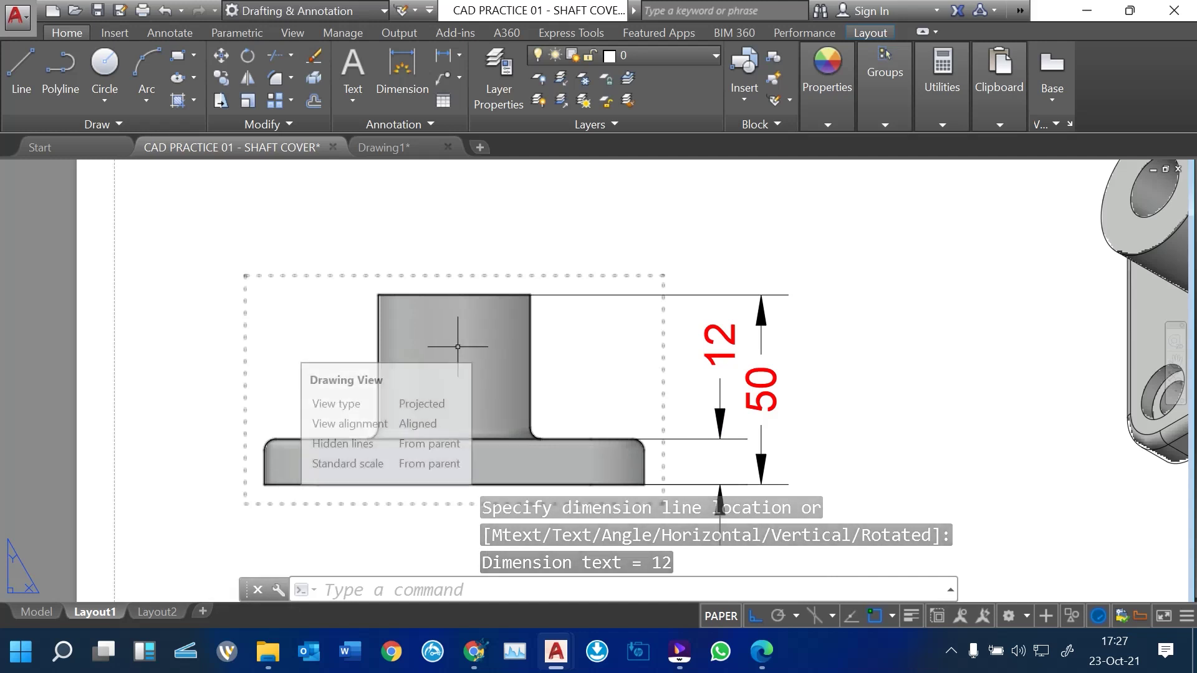
pyautogui.scroll(-5, 458, 347)
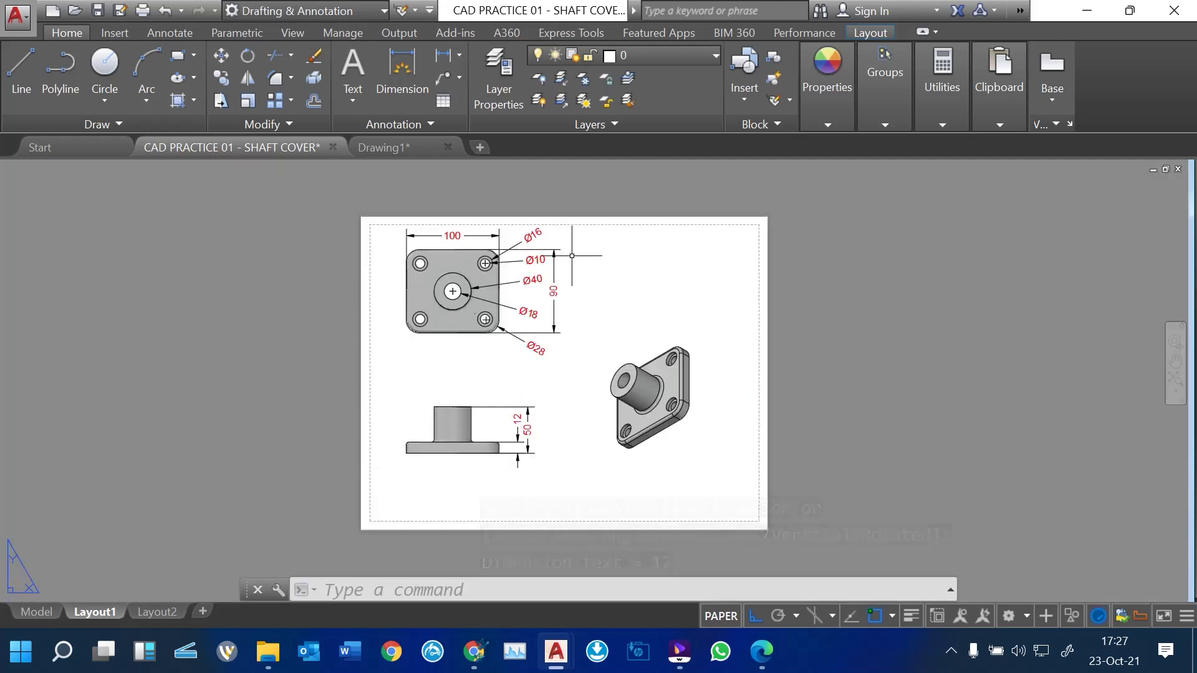
pyautogui.scroll(4, 572, 256)
pyautogui.scroll(-4, 564, 254)
pyautogui.scroll(4, 564, 254)
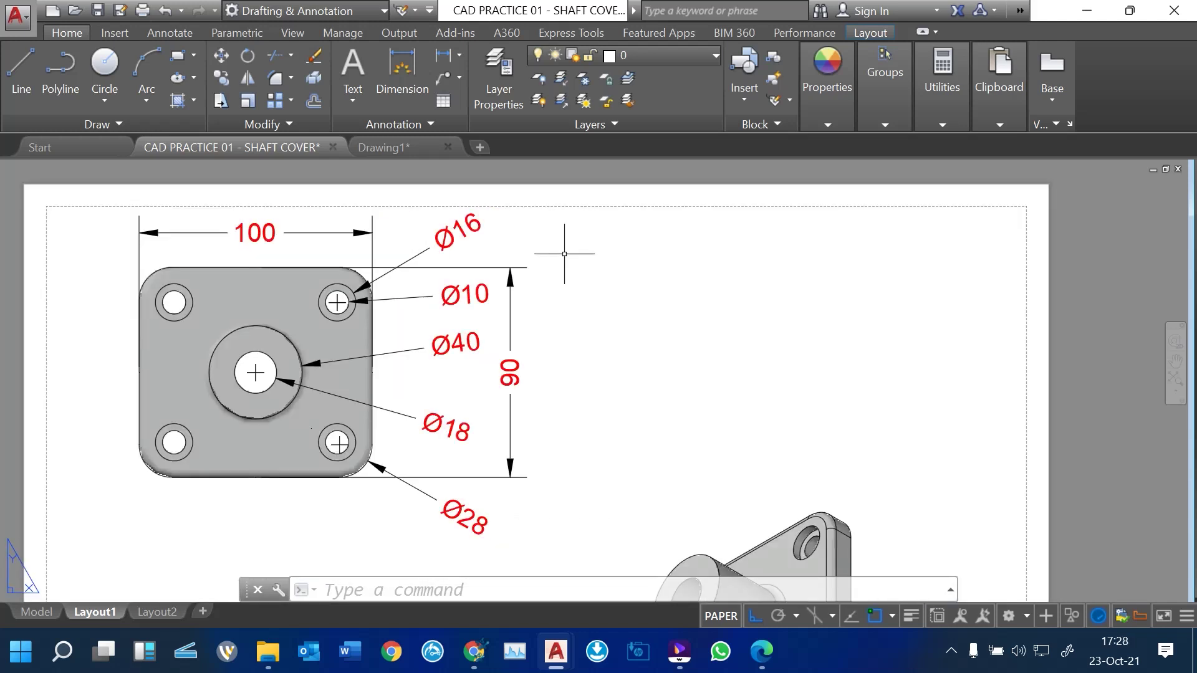
pyautogui.scroll(-4, 564, 254)
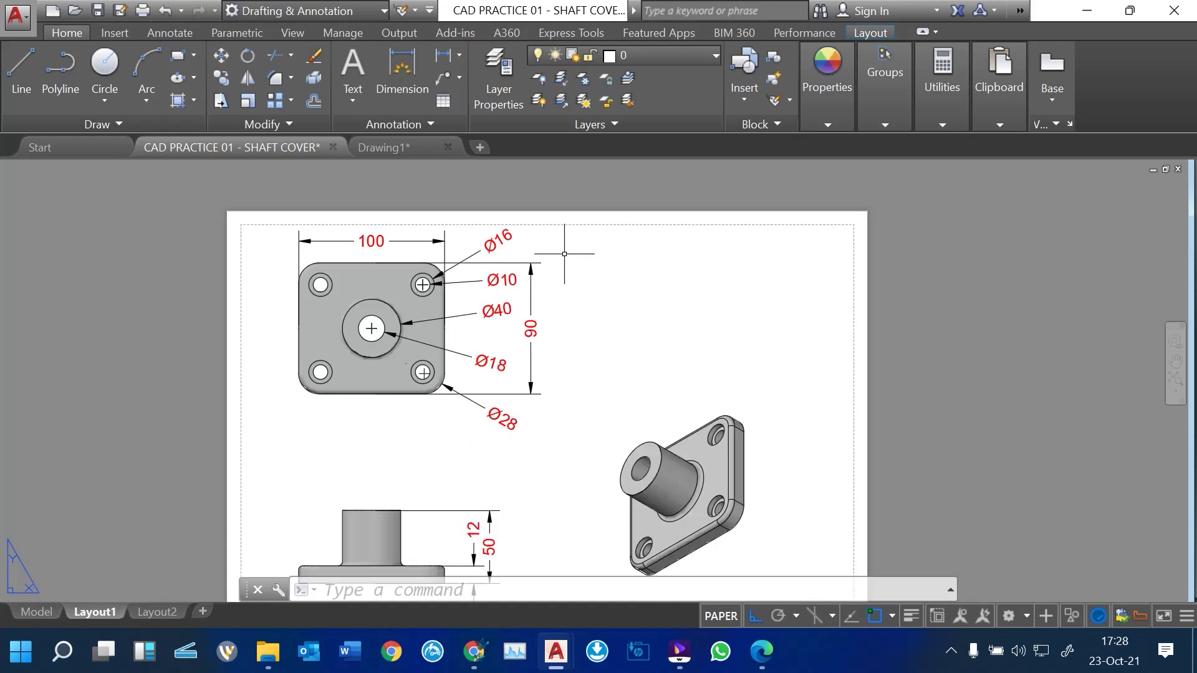
pyautogui.scroll(2, 520, 338)
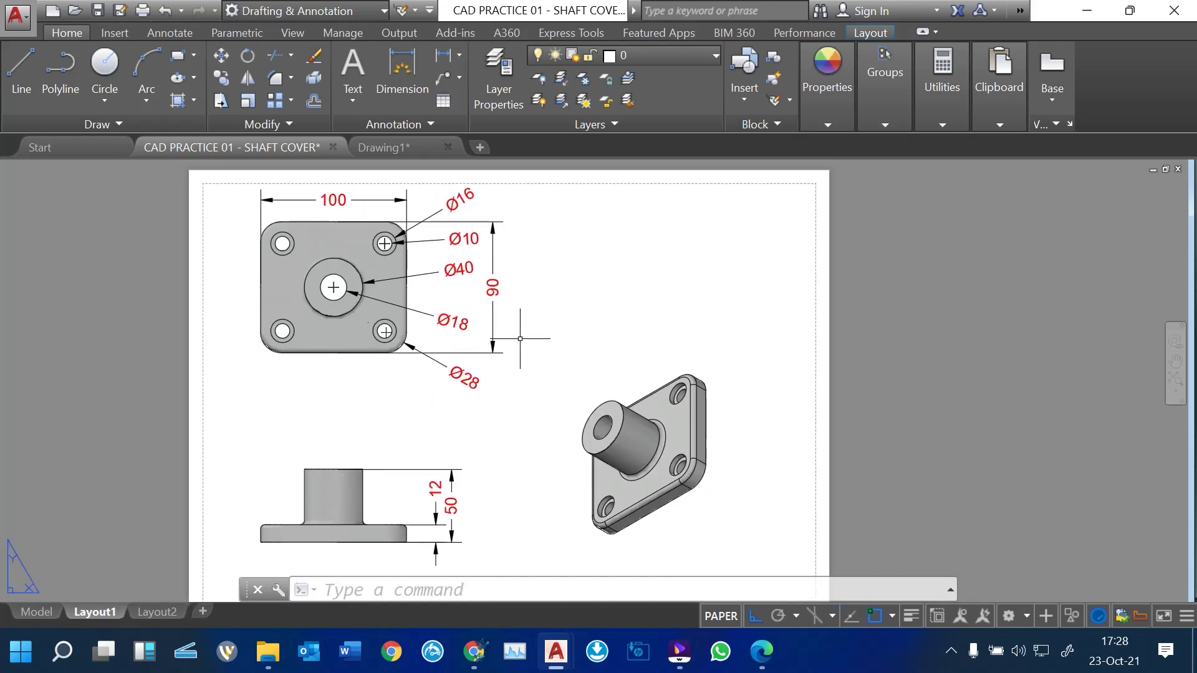